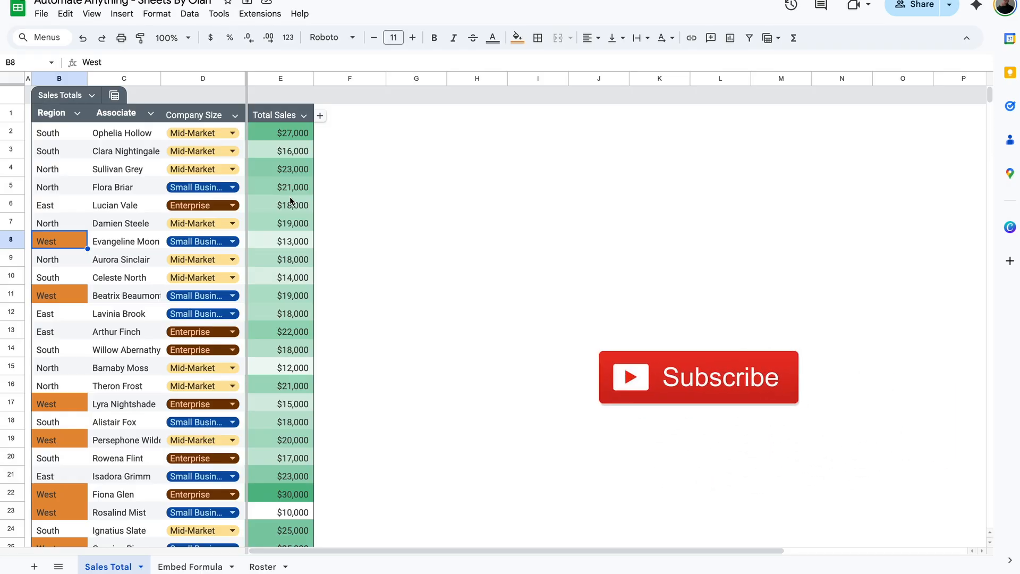
Step: Start a conditional format rule on the Region column (B) for cells whose text is exactly "North"
{"action": "key", "text": "ctrl+z"}
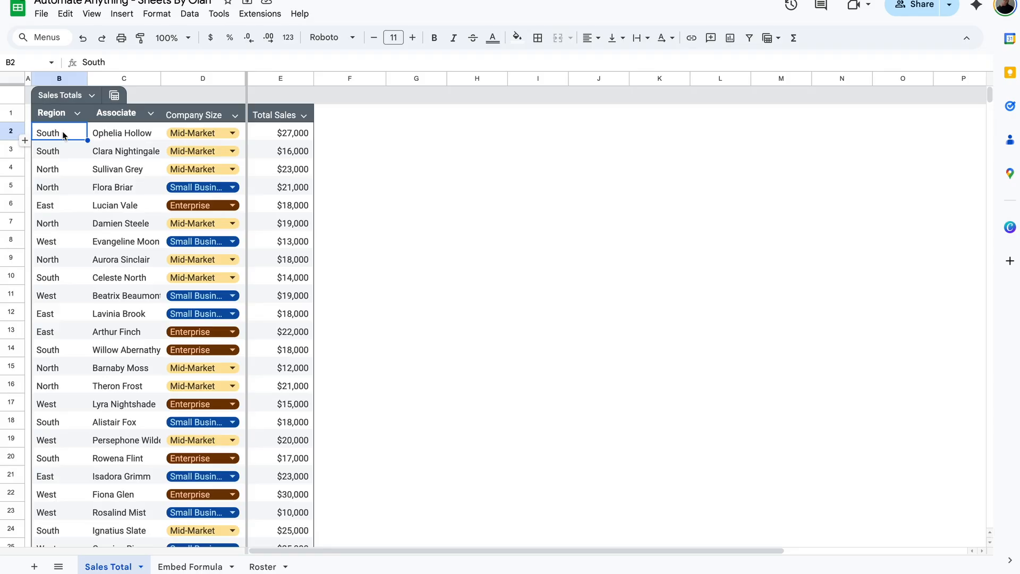
{"action": "left_click", "coordinate": [61, 170]}
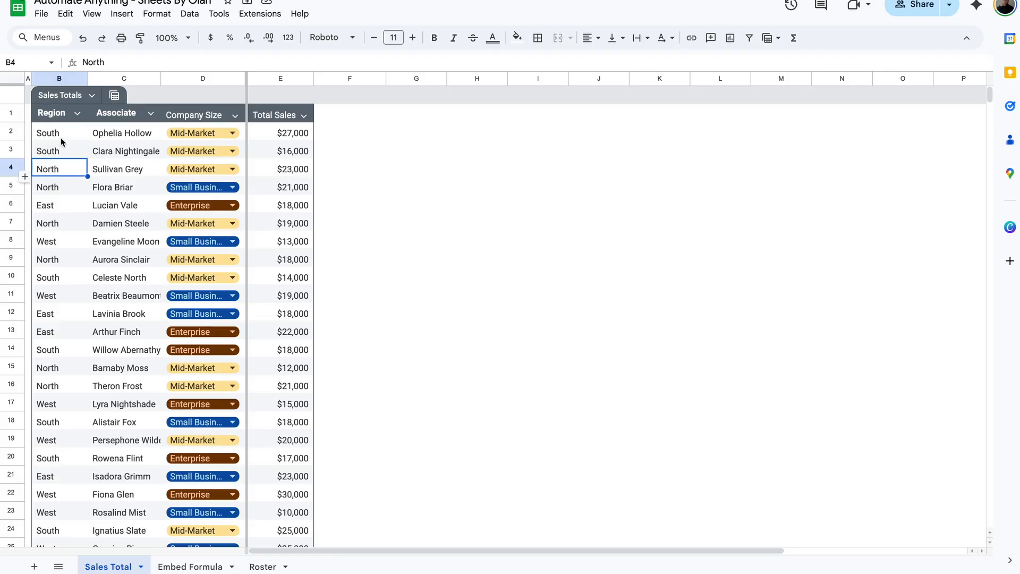
{"action": "left_click", "coordinate": [58, 79]}
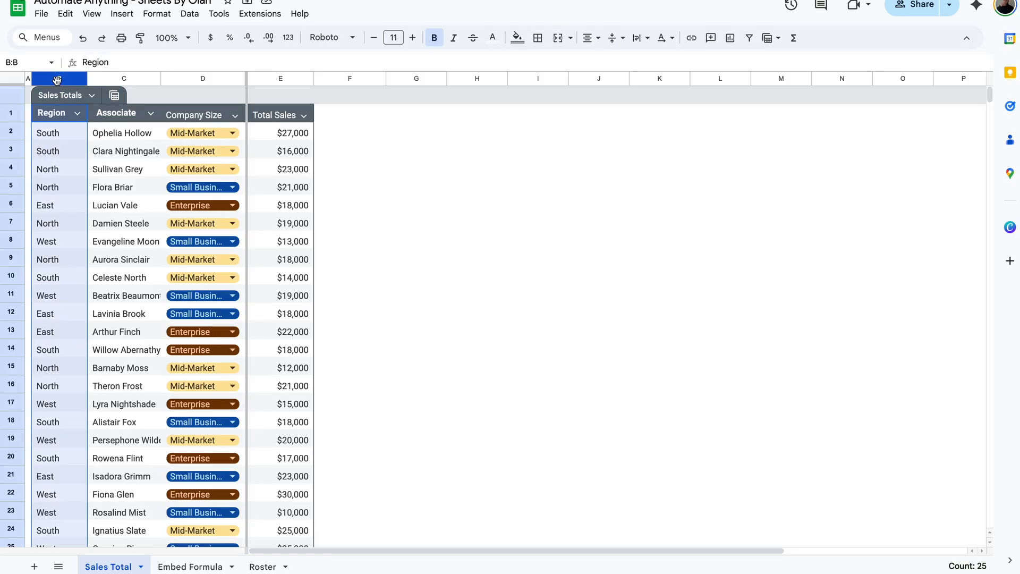
{"action": "left_click", "coordinate": [157, 13]}
{"action": "left_click", "coordinate": [226, 259]}
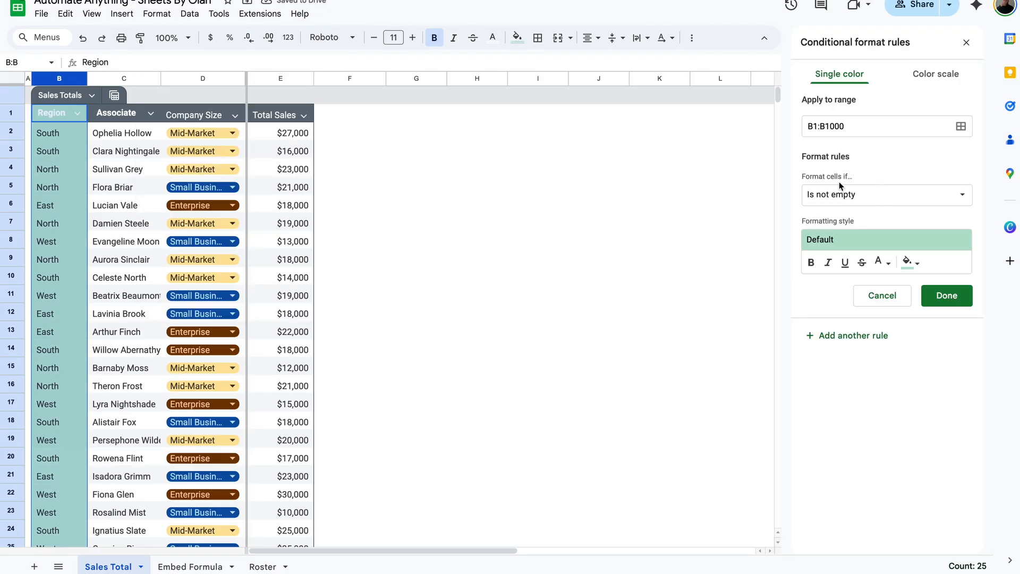
{"action": "left_click", "coordinate": [883, 194]}
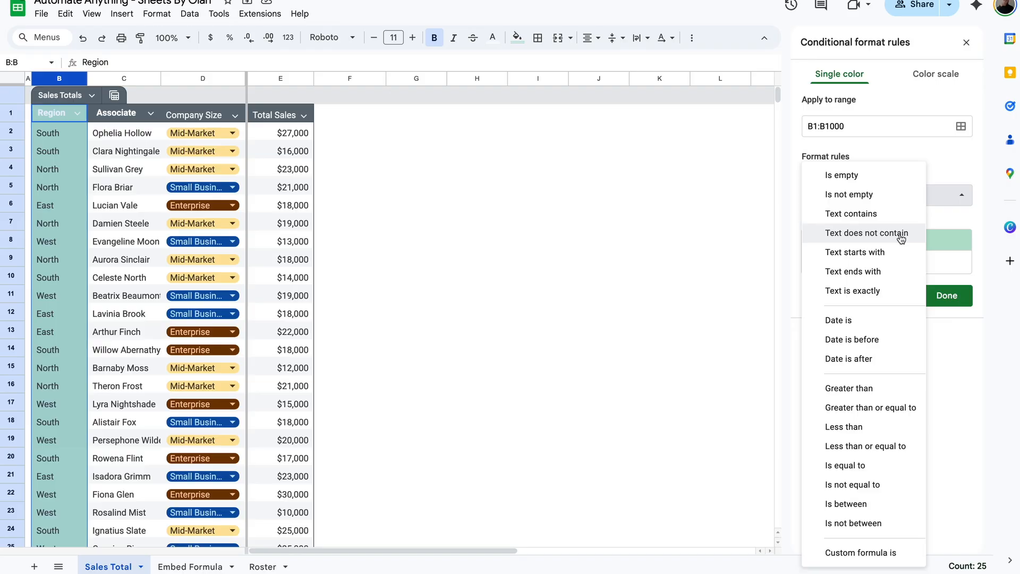
{"action": "left_click", "coordinate": [884, 297]}
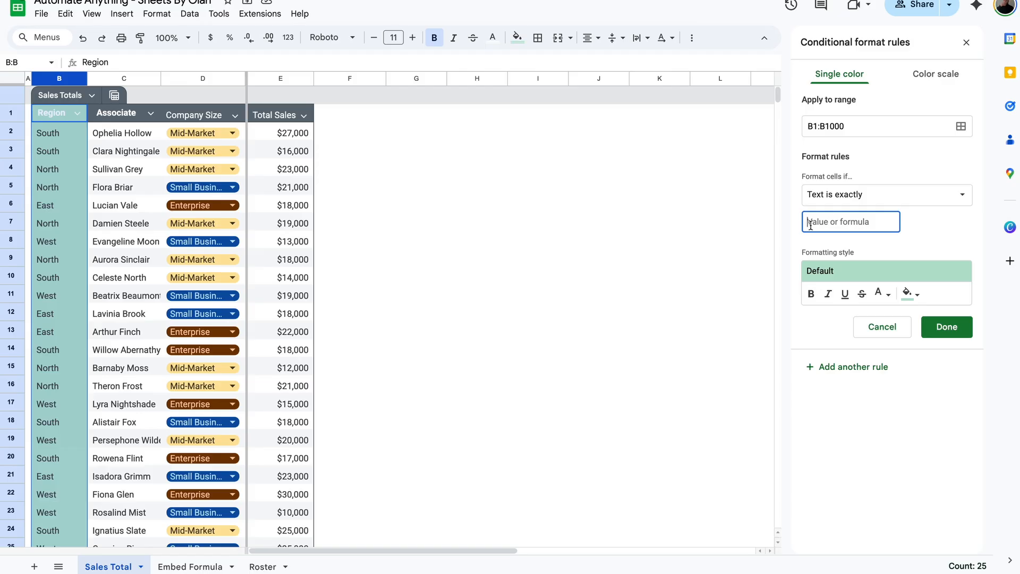
{"action": "type", "text": "North"}
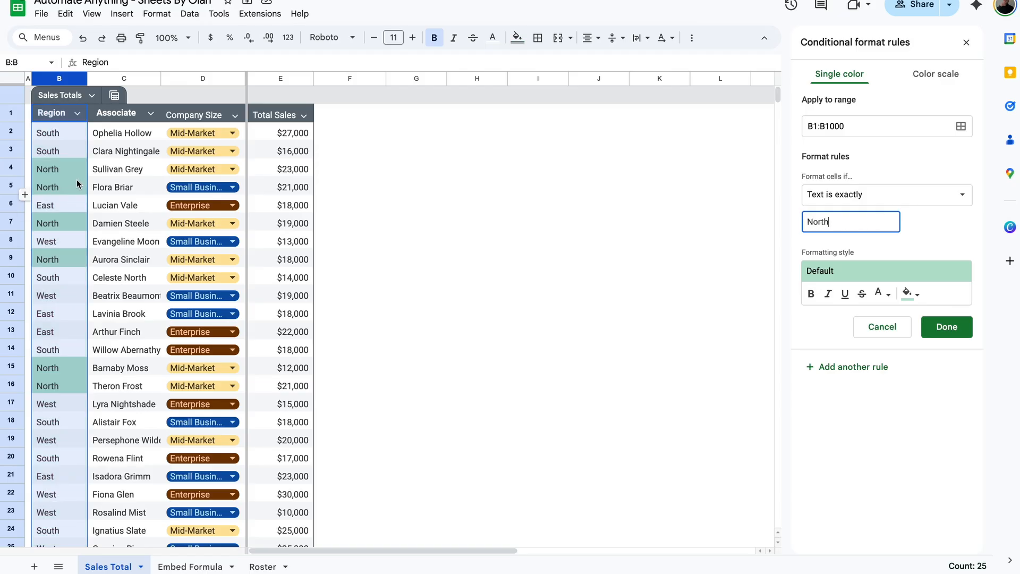
Step: Style the "North" rule with a dark teal fill and white text
{"action": "left_click", "coordinate": [908, 294]}
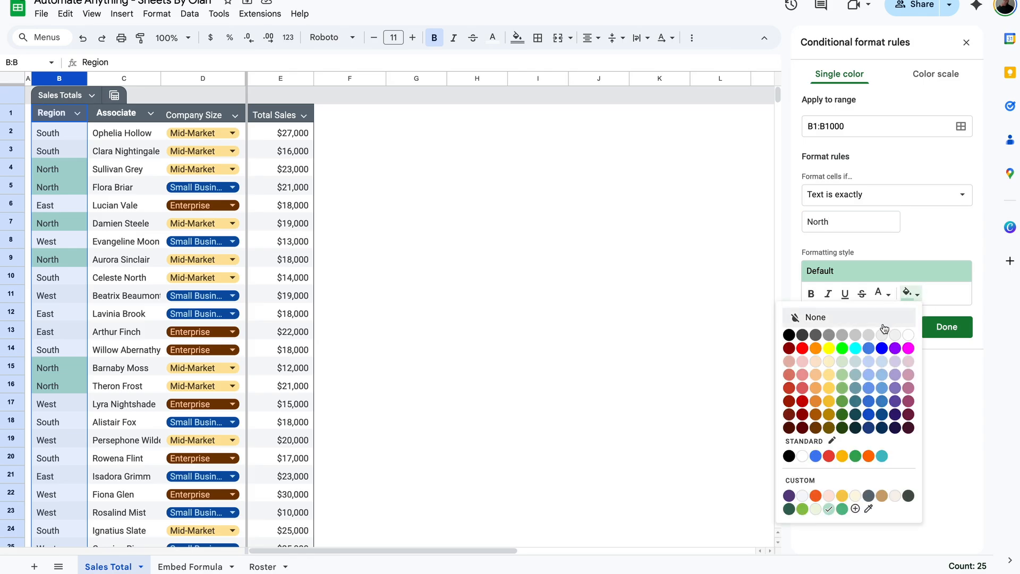
{"action": "left_click", "coordinate": [855, 402]}
{"action": "left_click", "coordinate": [882, 296]}
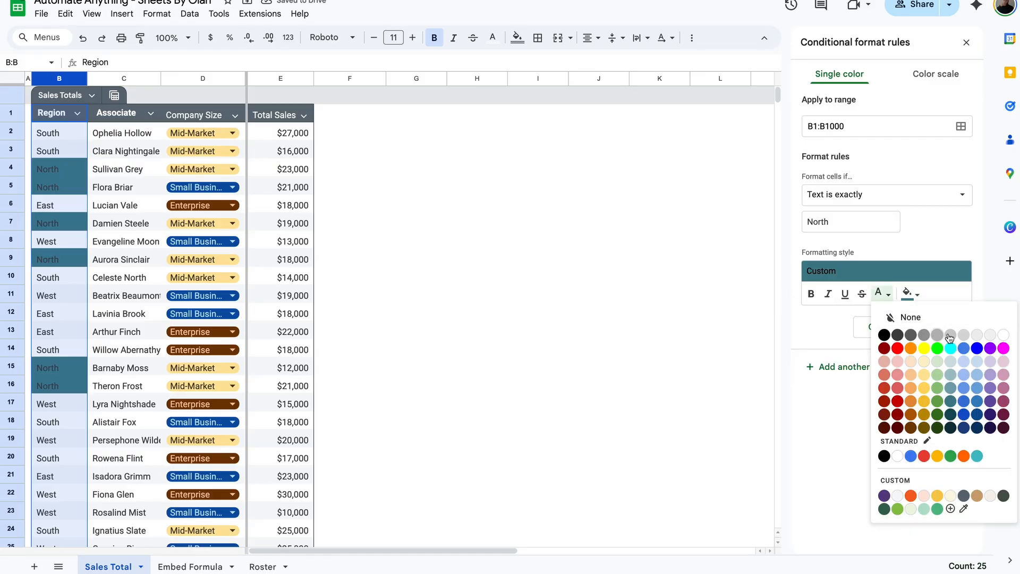
{"action": "left_click", "coordinate": [1005, 343]}
Step: Try bold, italic and underline in the "North" rule's formatting style, and remove all three again
{"action": "left_click", "coordinate": [812, 292]}
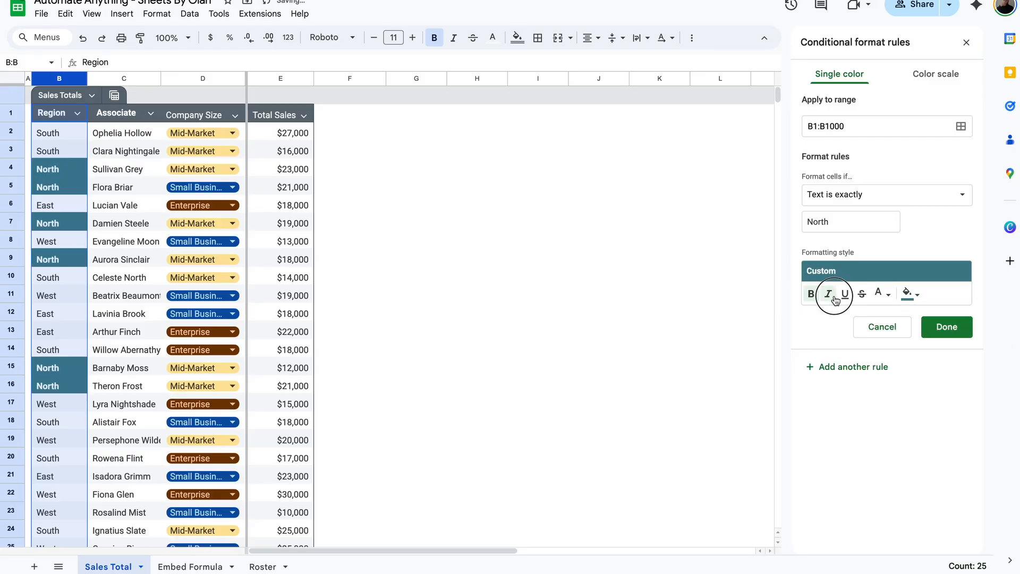
{"action": "left_click", "coordinate": [828, 294]}
{"action": "left_click", "coordinate": [845, 294]}
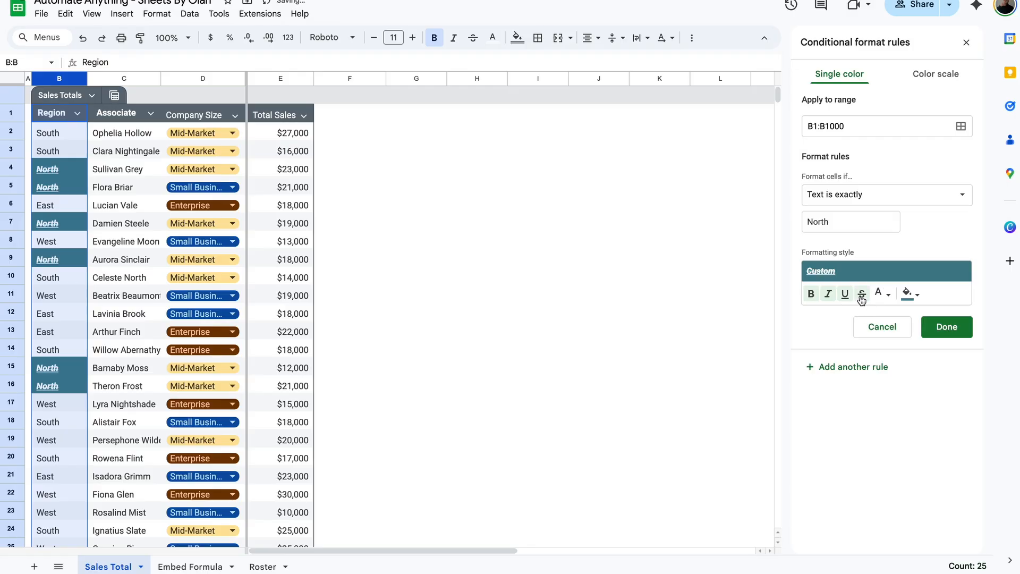
{"action": "left_click", "coordinate": [844, 294]}
{"action": "left_click", "coordinate": [828, 293]}
{"action": "left_click", "coordinate": [810, 293]}
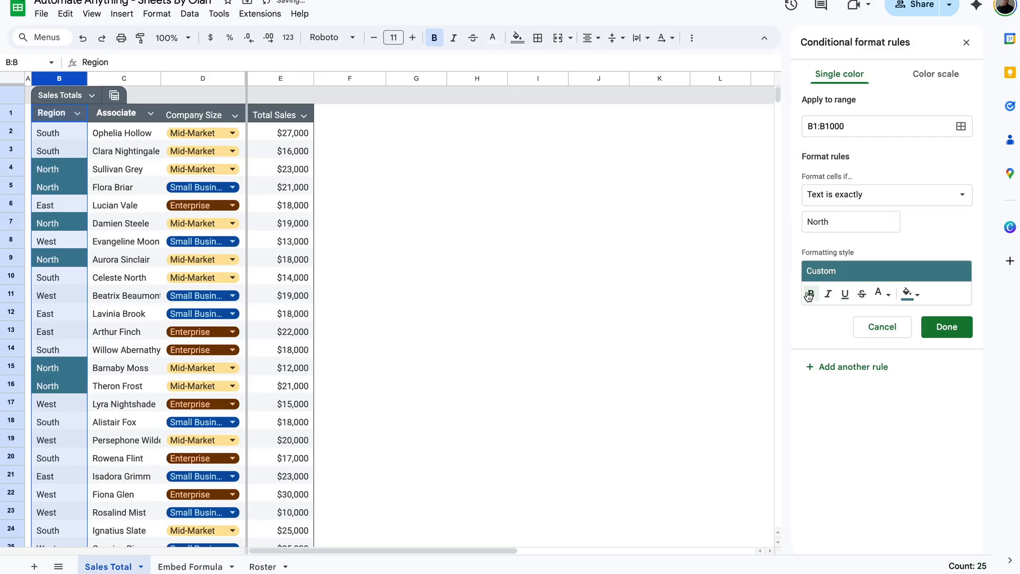
Step: Save the "North" rule and add a second rule on the Region column for text that is exactly "East"
{"action": "left_click", "coordinate": [942, 327]}
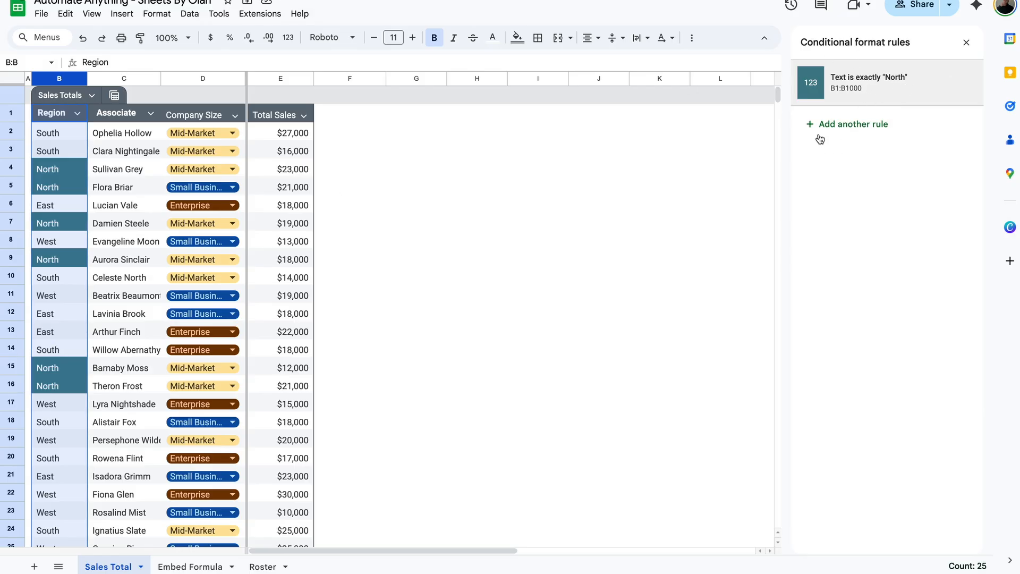
{"action": "left_click", "coordinate": [65, 201]}
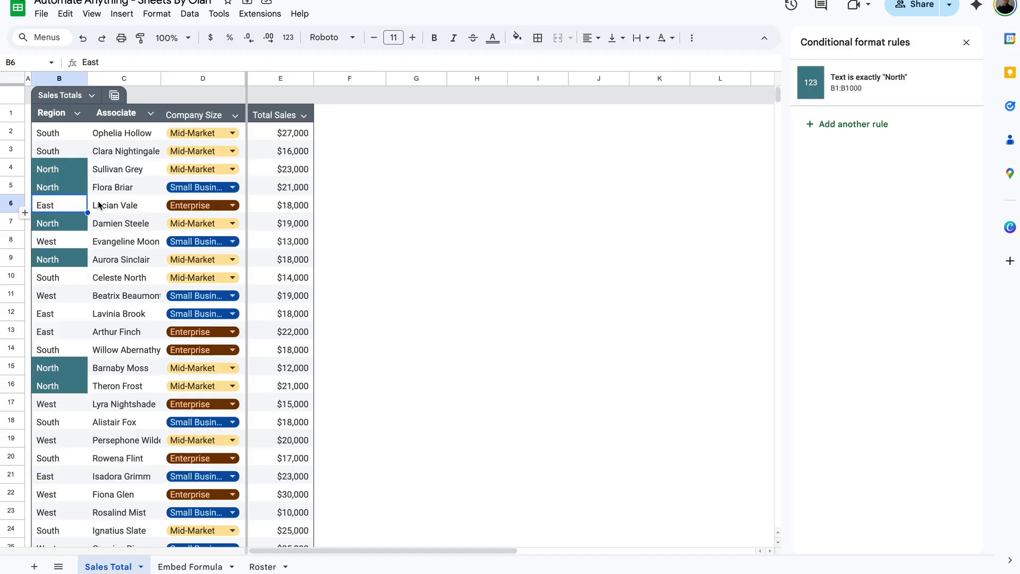
{"action": "left_click", "coordinate": [870, 91]}
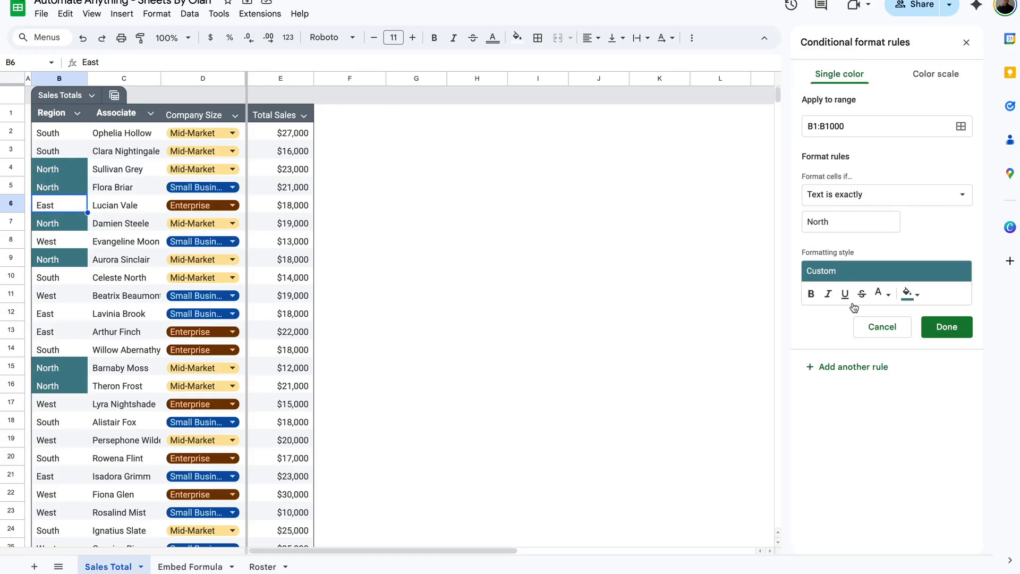
{"action": "left_click", "coordinate": [860, 370]}
{"action": "left_click", "coordinate": [869, 219]}
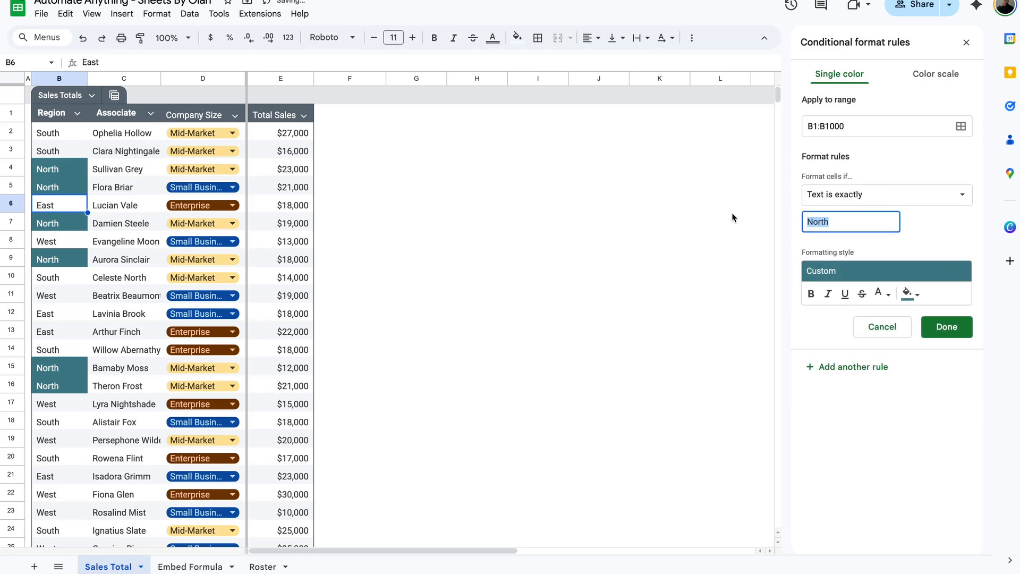
{"action": "type", "text": "East"}
Step: Set the "East" rule's fill to dark magenta and save the rule
{"action": "left_click", "coordinate": [908, 300]}
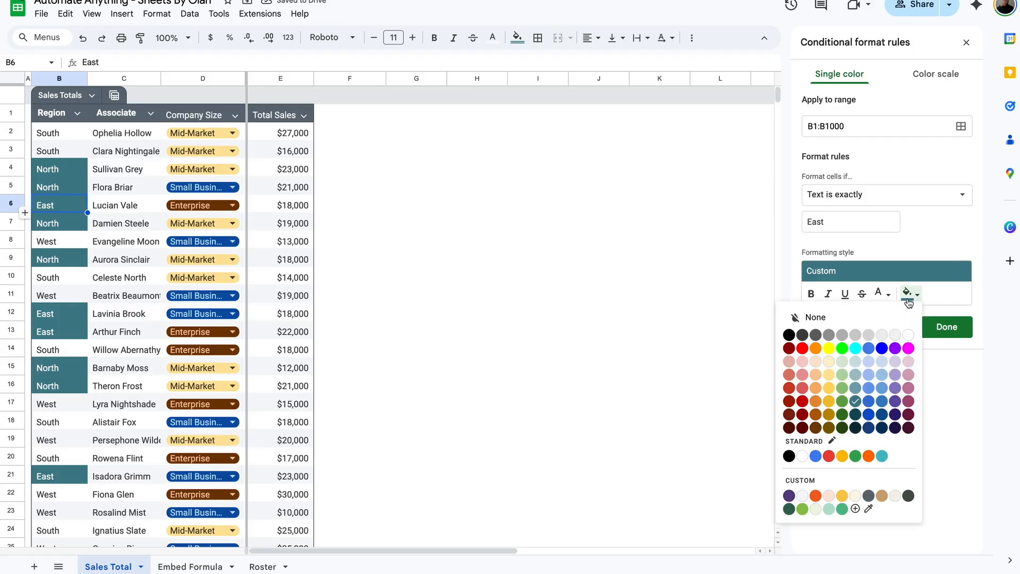
{"action": "left_click", "coordinate": [908, 401]}
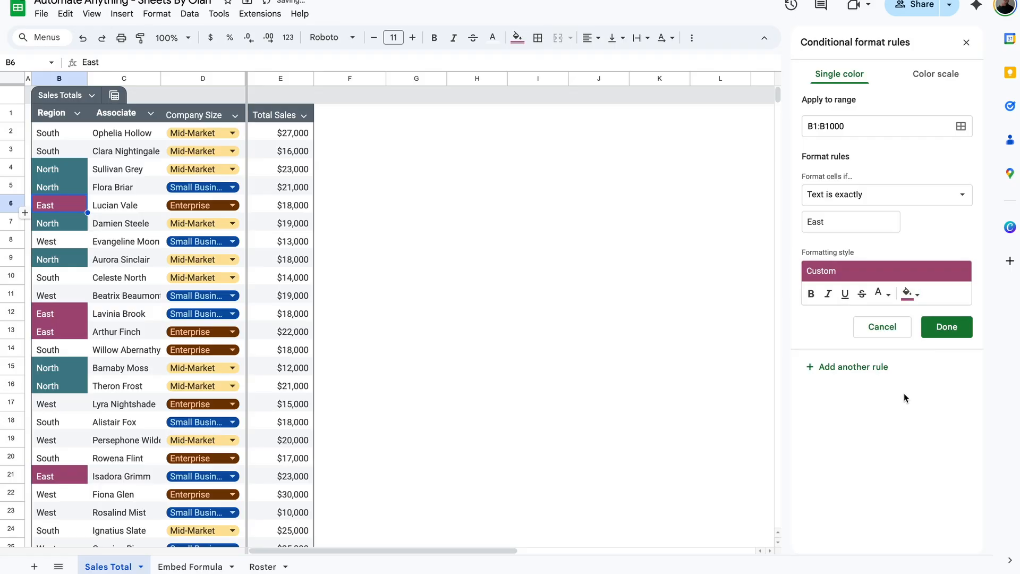
{"action": "left_click", "coordinate": [943, 337]}
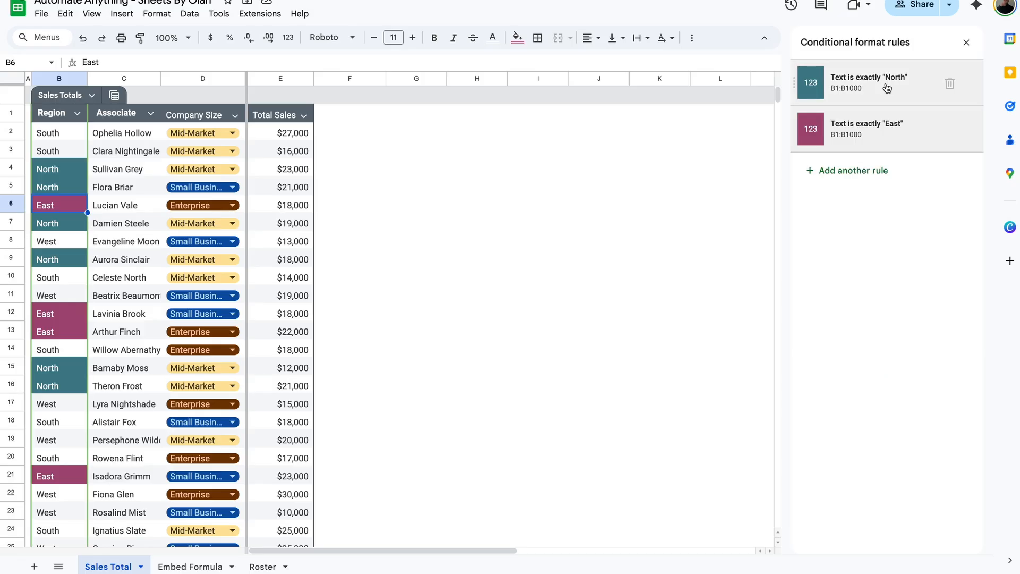
Step: Change the "North" rule's condition to "Text contains" and save it
{"action": "left_click", "coordinate": [888, 87]}
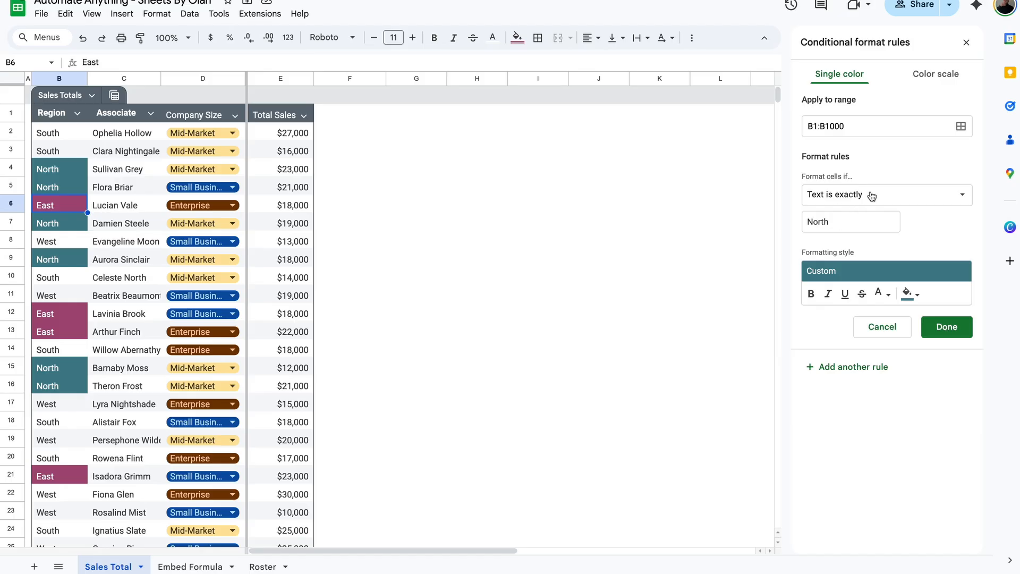
{"action": "left_click", "coordinate": [906, 202]}
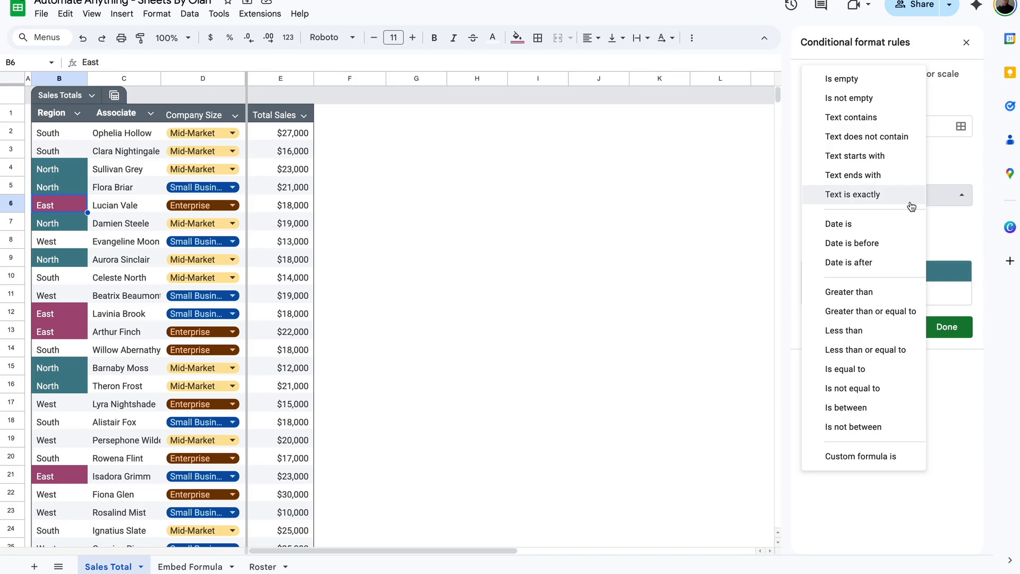
{"action": "left_click", "coordinate": [878, 118]}
{"action": "left_click", "coordinate": [946, 330]}
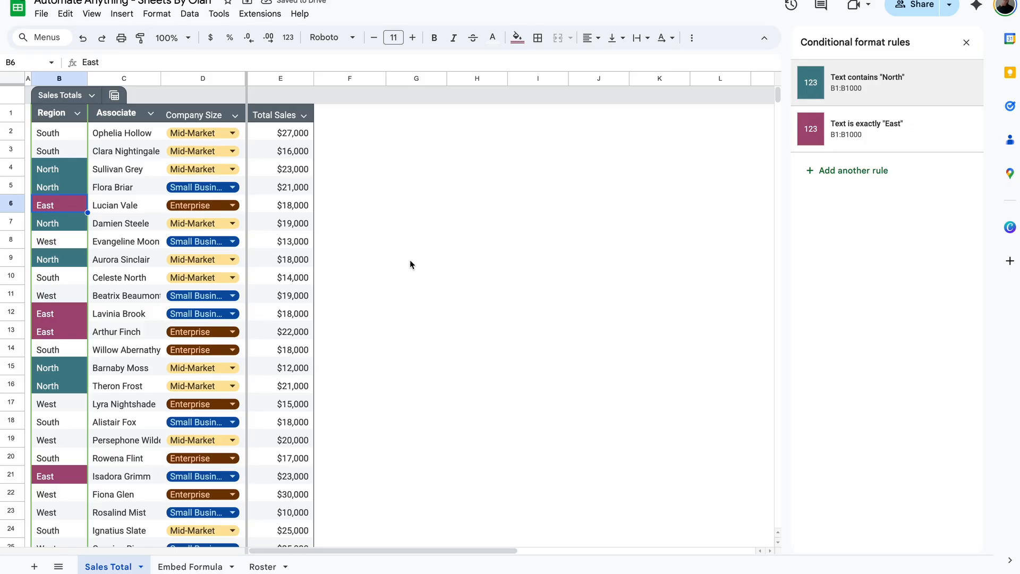
Step: Change the region in B7 to "Northwest" and the region in B5 to "Northeast"
{"action": "double_click", "coordinate": [62, 218]}
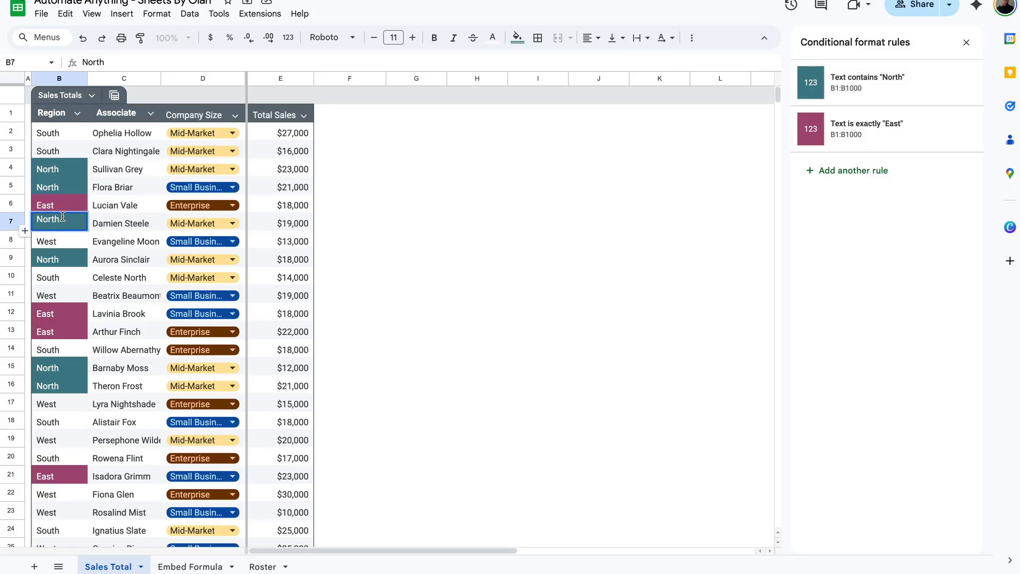
{"action": "type", "text": "west"}
{"action": "key", "text": "Return"}
{"action": "left_click", "coordinate": [79, 189]}
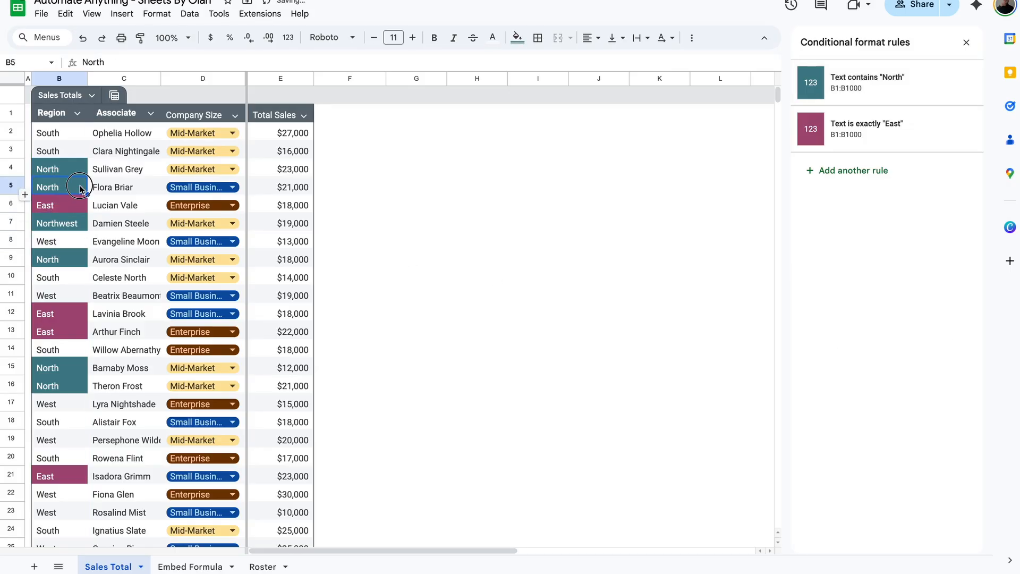
{"action": "double_click", "coordinate": [80, 189]}
{"action": "type", "text": "east"}
{"action": "key", "text": "Return"}
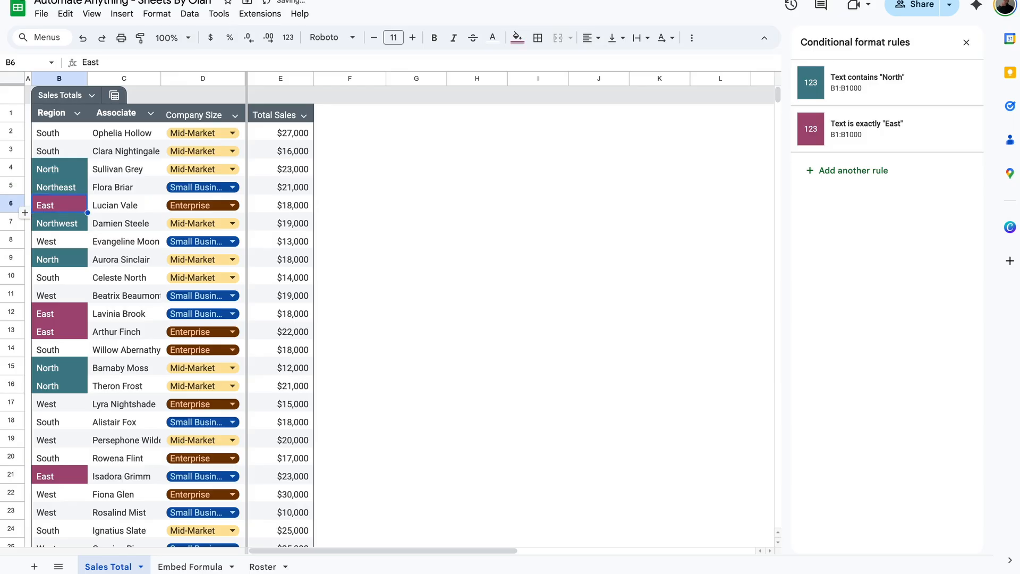
Step: Try the "North" rule with "Text is exactly", return it to "Text contains" and save it
{"action": "left_click", "coordinate": [80, 189]}
{"action": "left_click", "coordinate": [882, 85]}
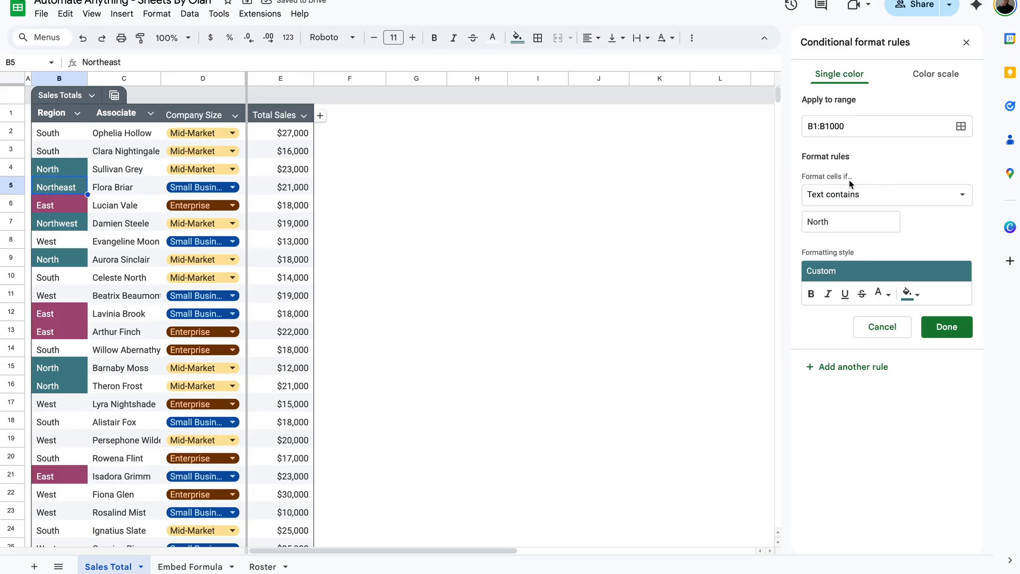
{"action": "left_click", "coordinate": [890, 200]}
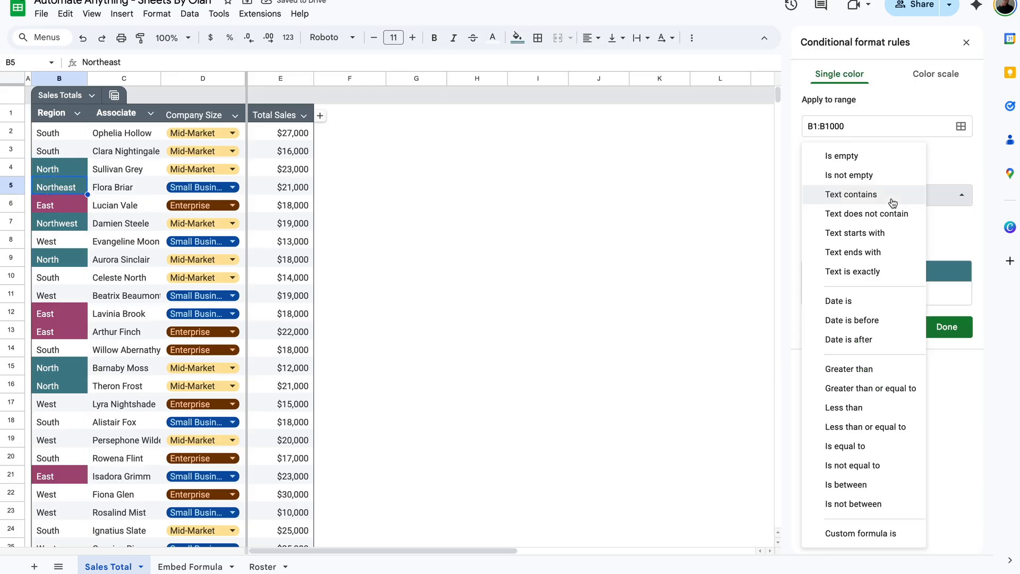
{"action": "left_click", "coordinate": [870, 272]}
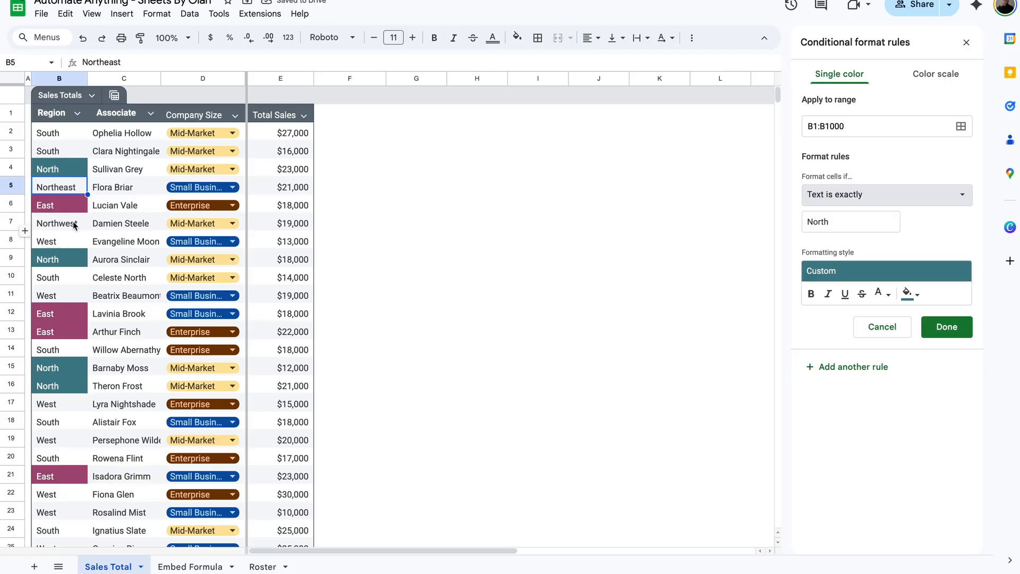
{"action": "left_click", "coordinate": [867, 201]}
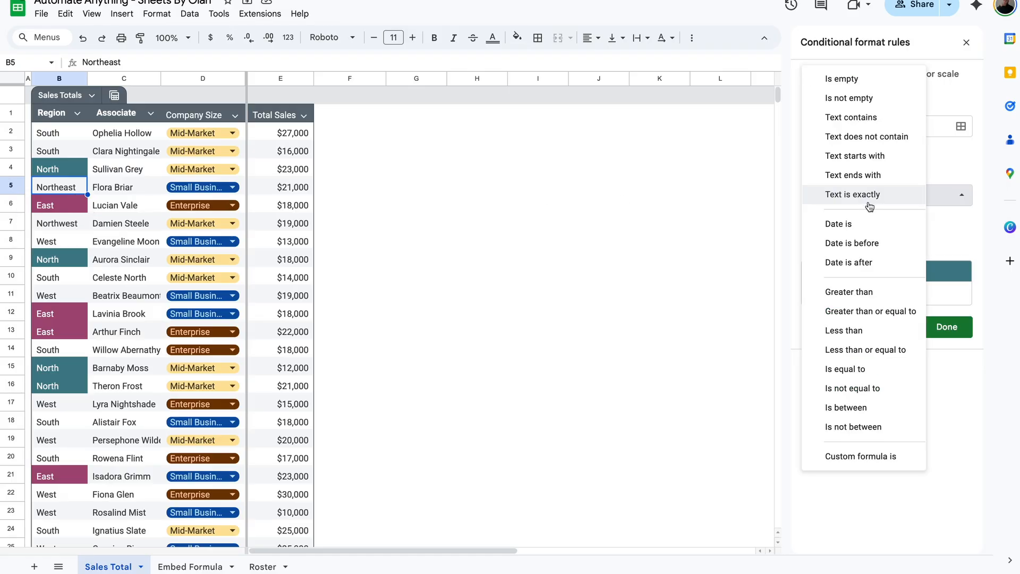
{"action": "left_click", "coordinate": [879, 120]}
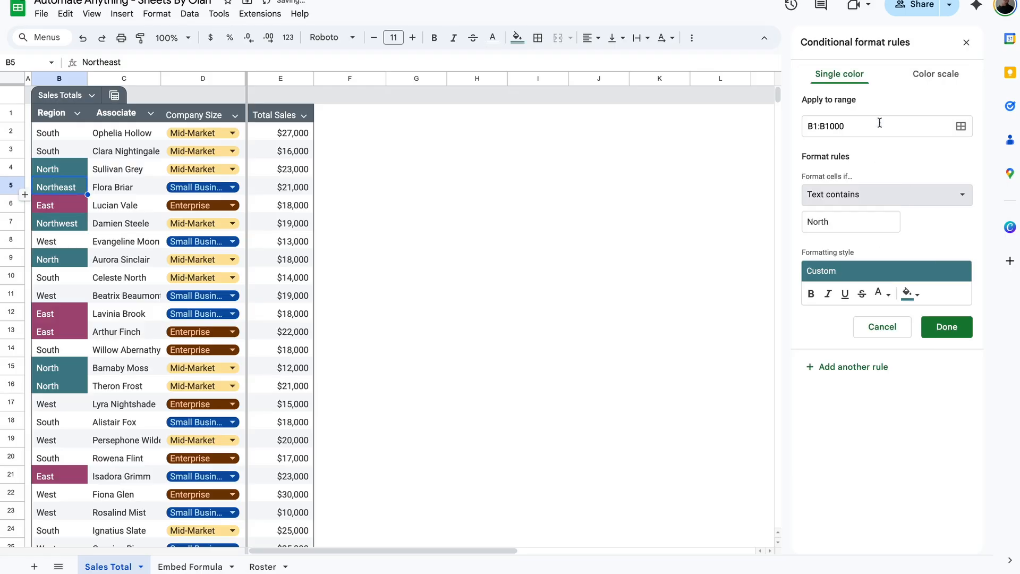
{"action": "left_click", "coordinate": [945, 326]}
Step: Add a conditional format rule on the Total Sales column (E) for values greater than or equal to 20000
{"action": "left_click", "coordinate": [291, 136]}
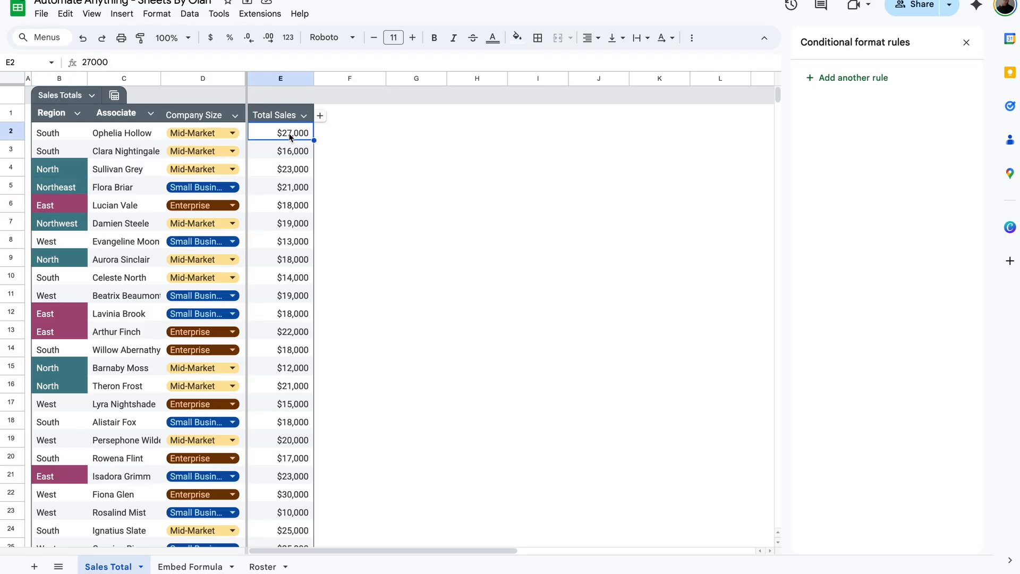
{"action": "left_click", "coordinate": [282, 78]}
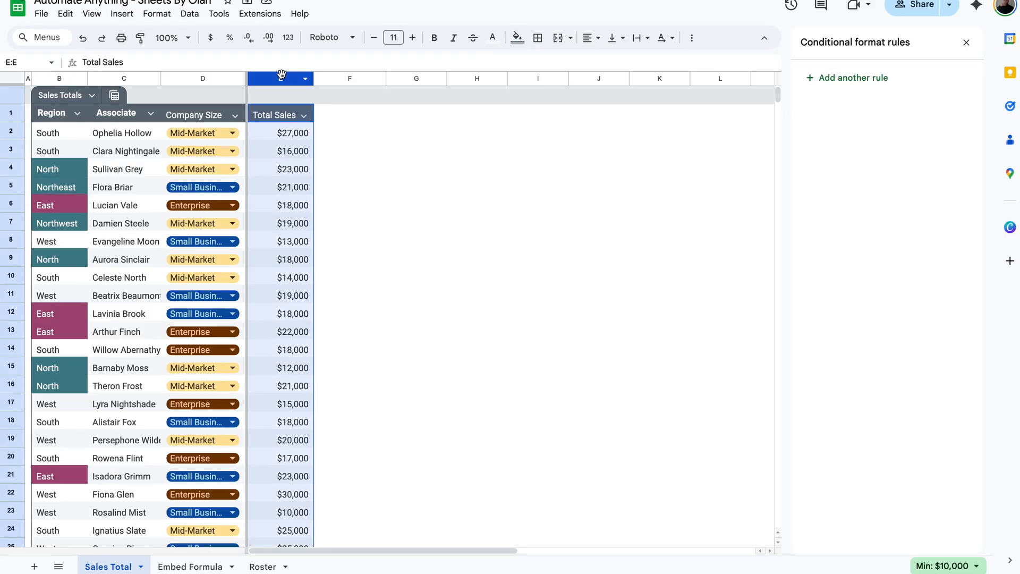
{"action": "left_click", "coordinate": [858, 81]}
{"action": "left_click", "coordinate": [868, 194]}
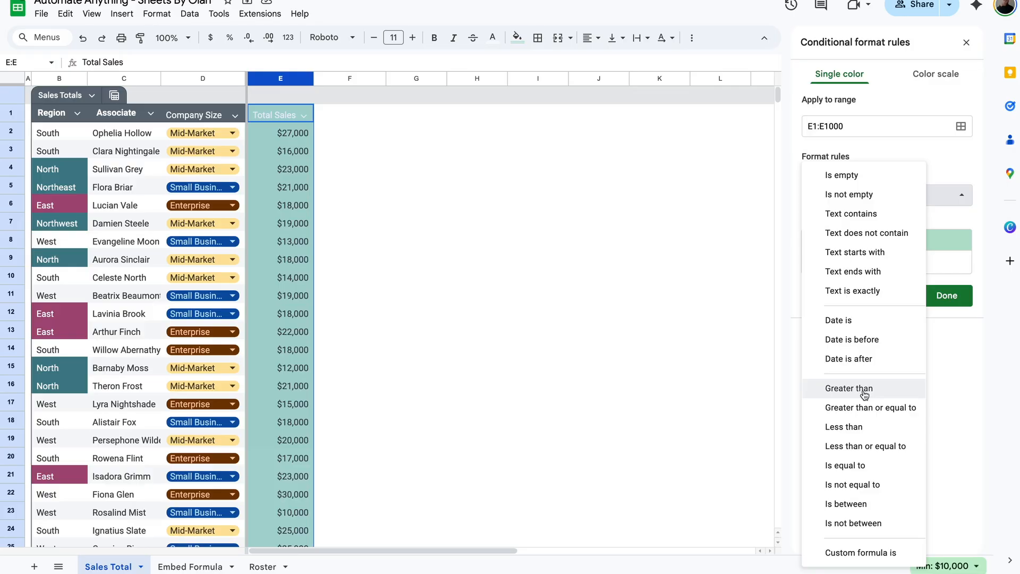
{"action": "left_click", "coordinate": [877, 408]}
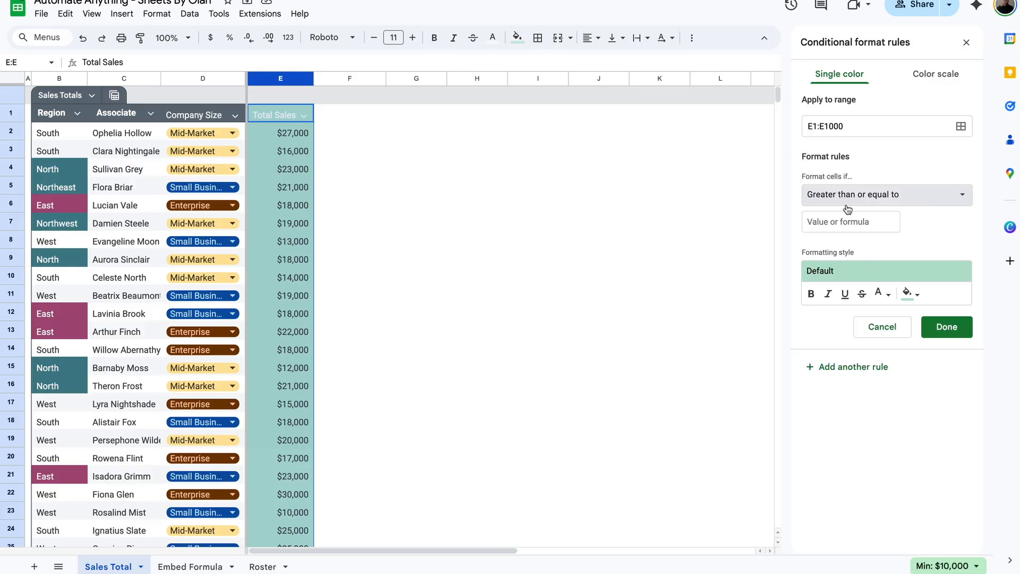
{"action": "left_click", "coordinate": [849, 221]}
{"action": "type", "text": "20000"}
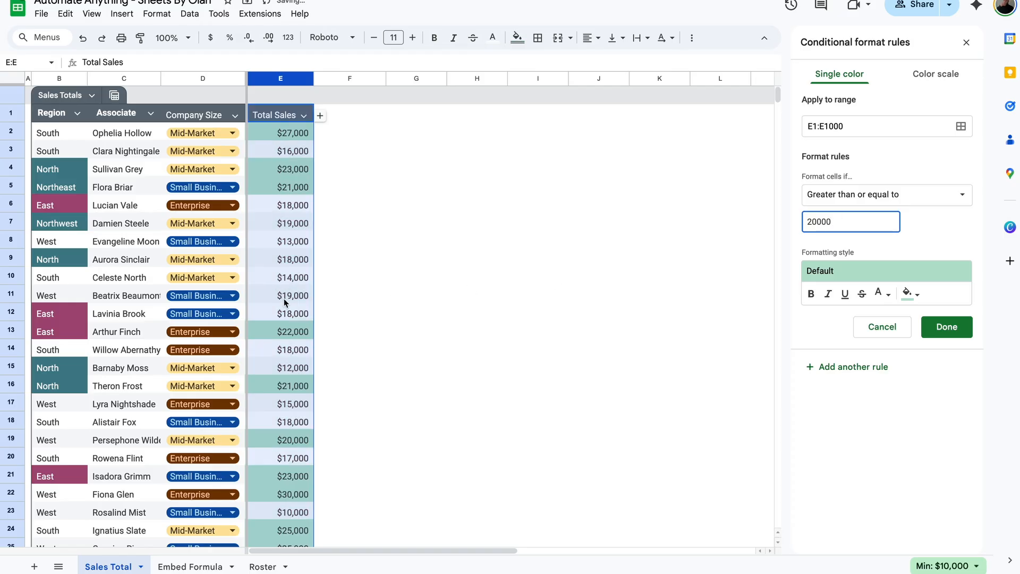
Step: Style the Total Sales rule for values of at least 20000 with a green fill and white text, and save it
{"action": "left_click", "coordinate": [909, 293]}
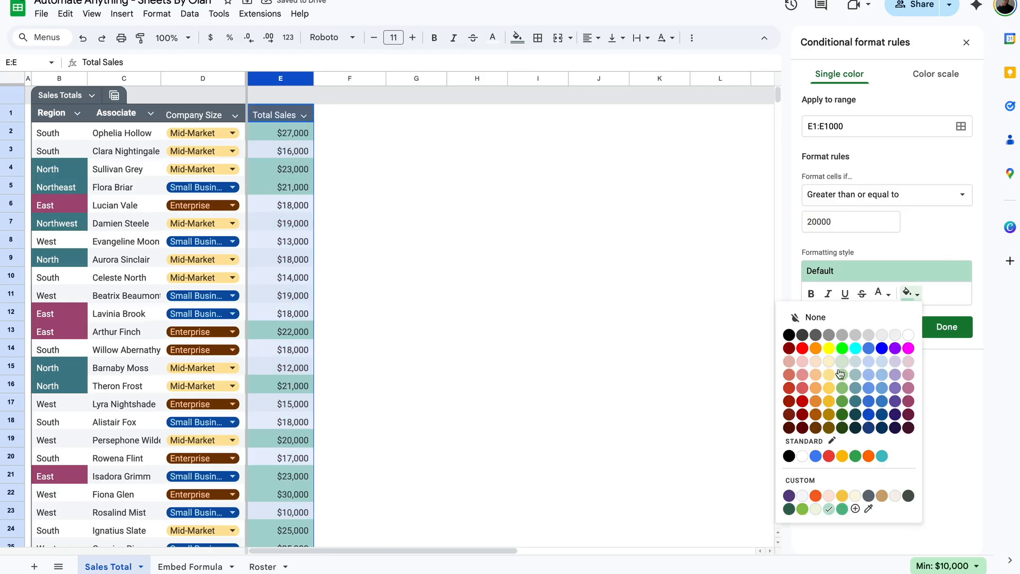
{"action": "left_click", "coordinate": [842, 401]}
{"action": "left_click", "coordinate": [882, 293]}
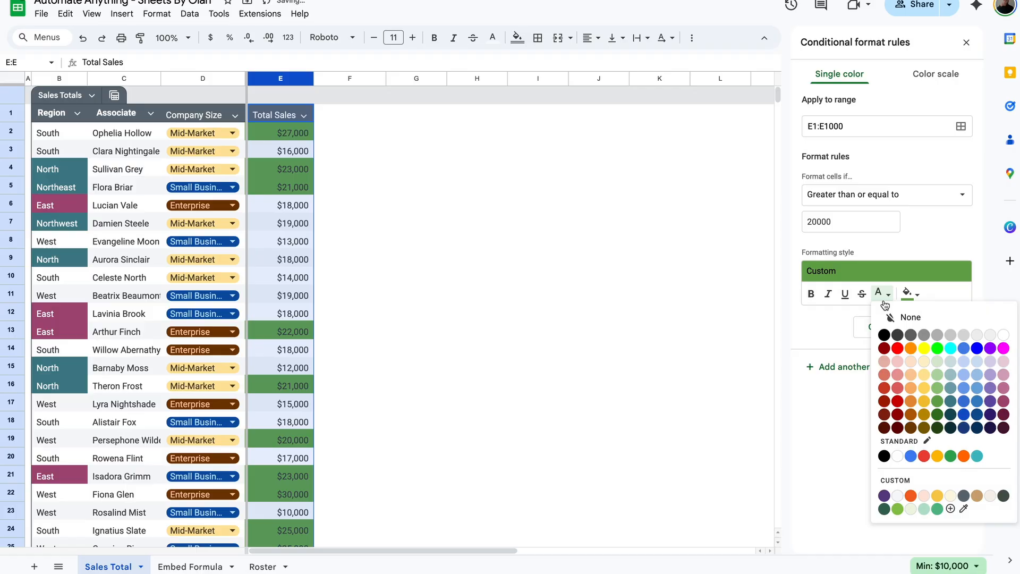
{"action": "left_click", "coordinate": [980, 332]}
{"action": "left_click", "coordinate": [944, 325]}
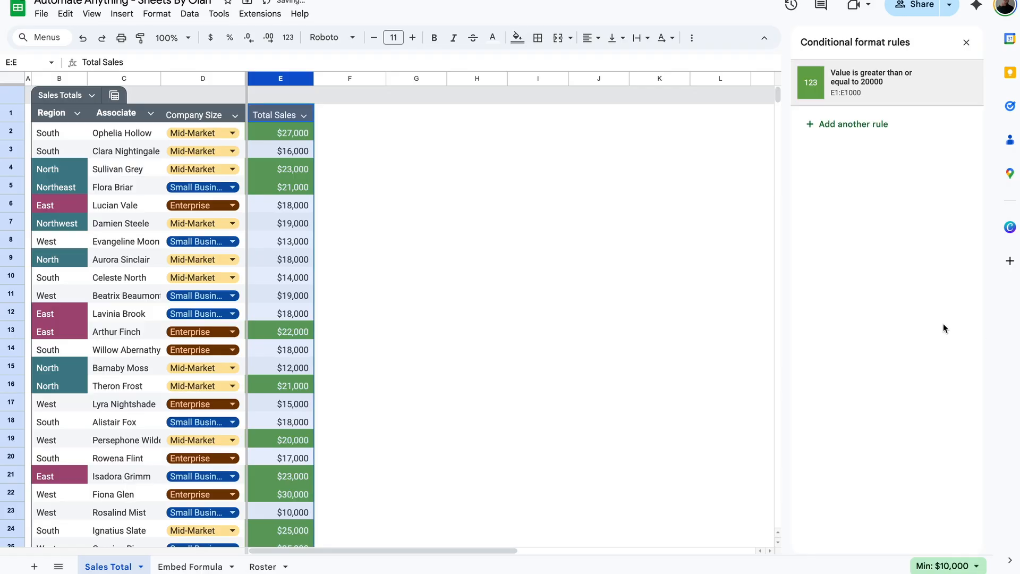
Step: Add a second conditional format rule on the Total Sales column for values less than 12500
{"action": "left_click", "coordinate": [288, 133]}
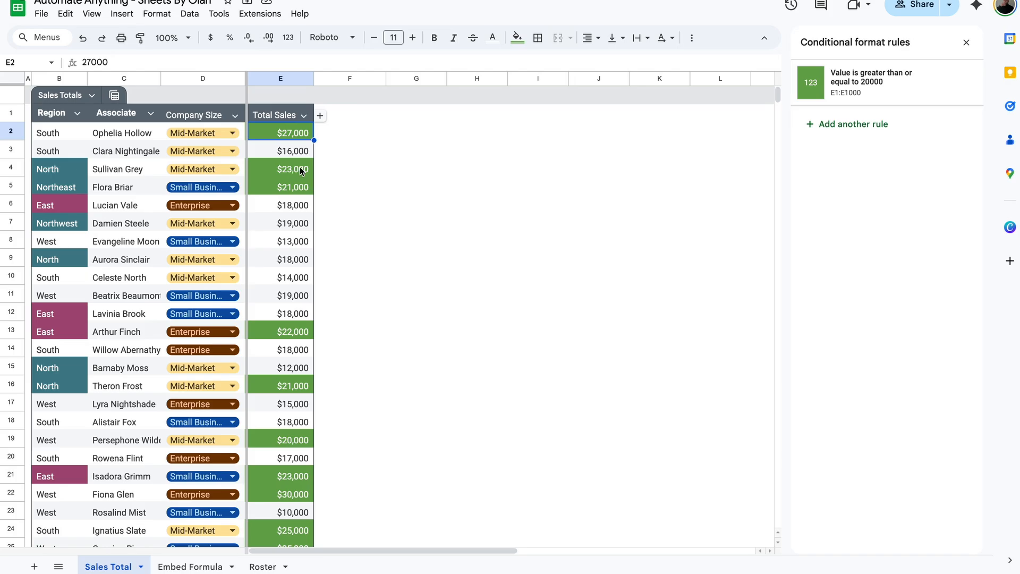
{"action": "left_click", "coordinate": [858, 84]}
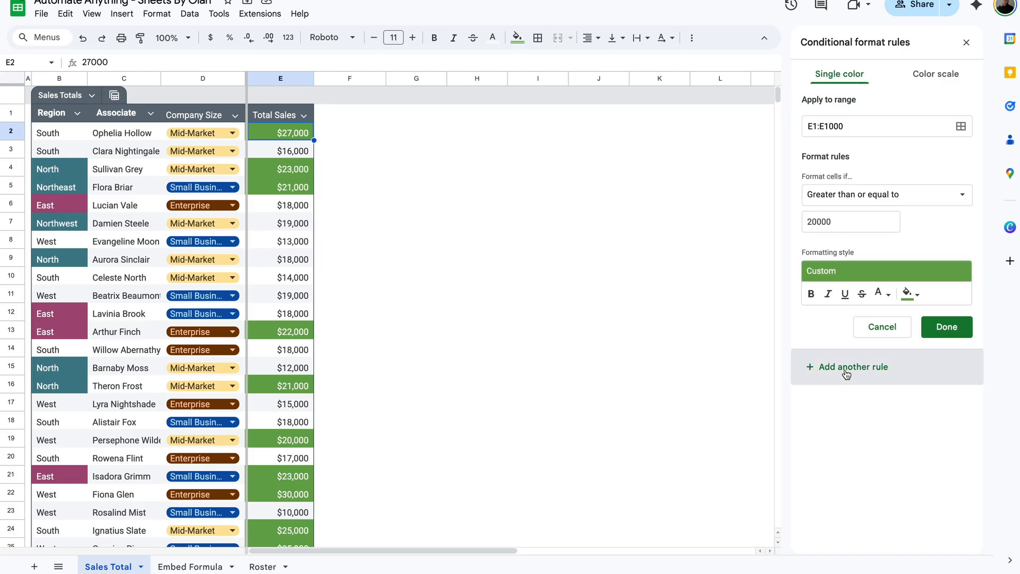
{"action": "left_click", "coordinate": [879, 205]}
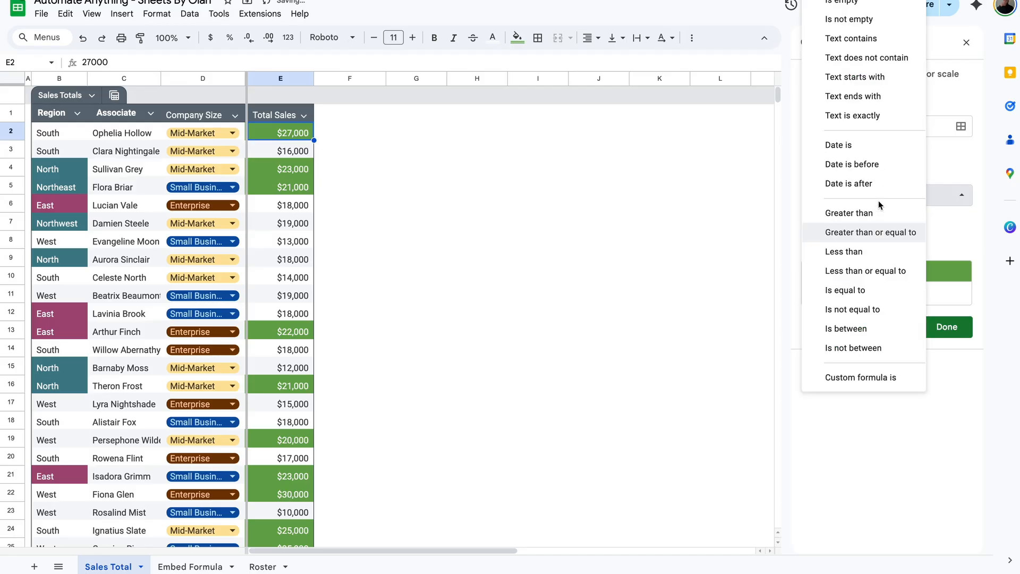
{"action": "left_click", "coordinate": [874, 258]}
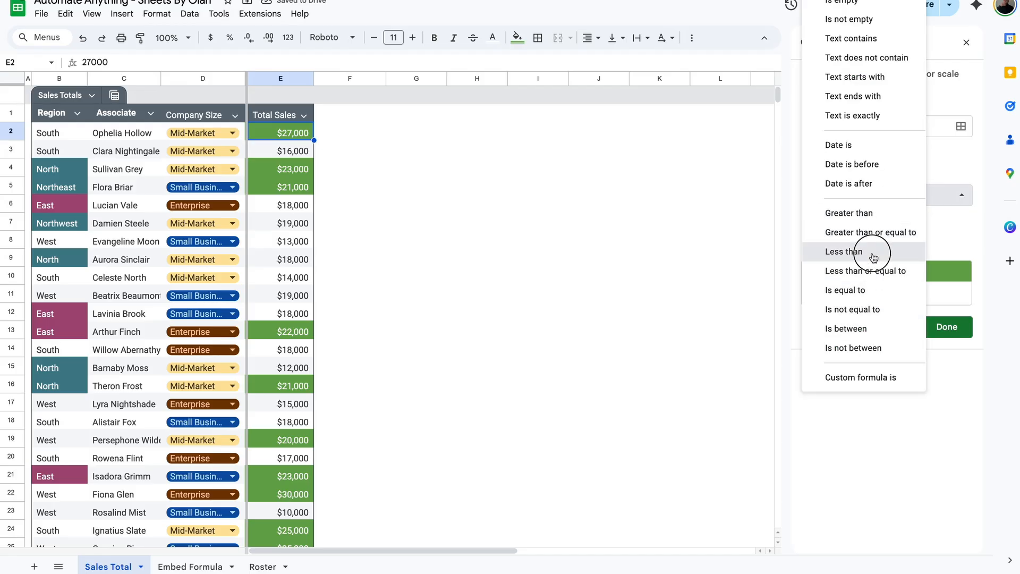
{"action": "double_click", "coordinate": [838, 219]}
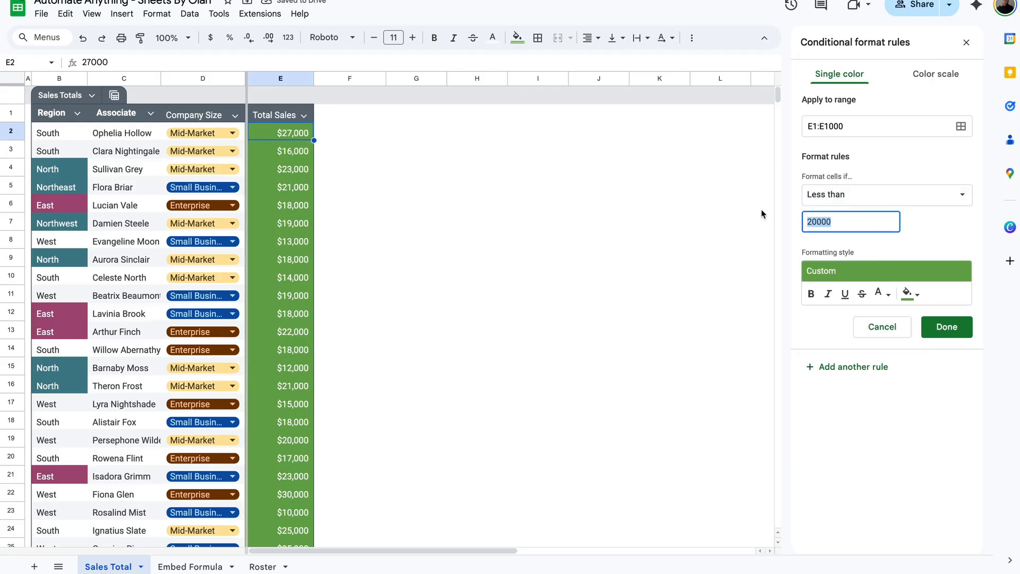
{"action": "type", "text": "1"}
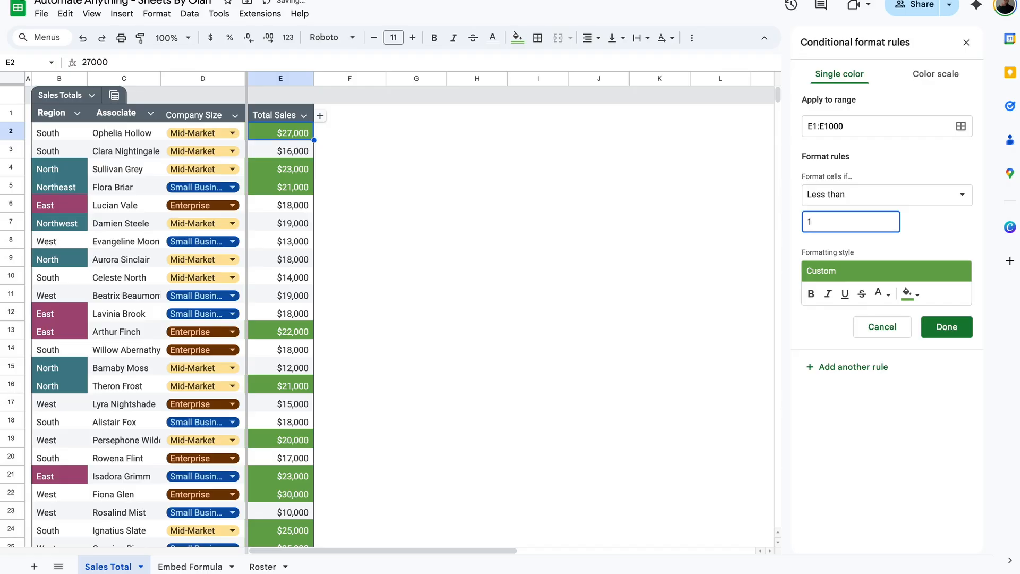
{"action": "type", "text": "2500"}
Step: Give the less-than-12500 rule a dark red fill and save it
{"action": "left_click", "coordinate": [909, 293]}
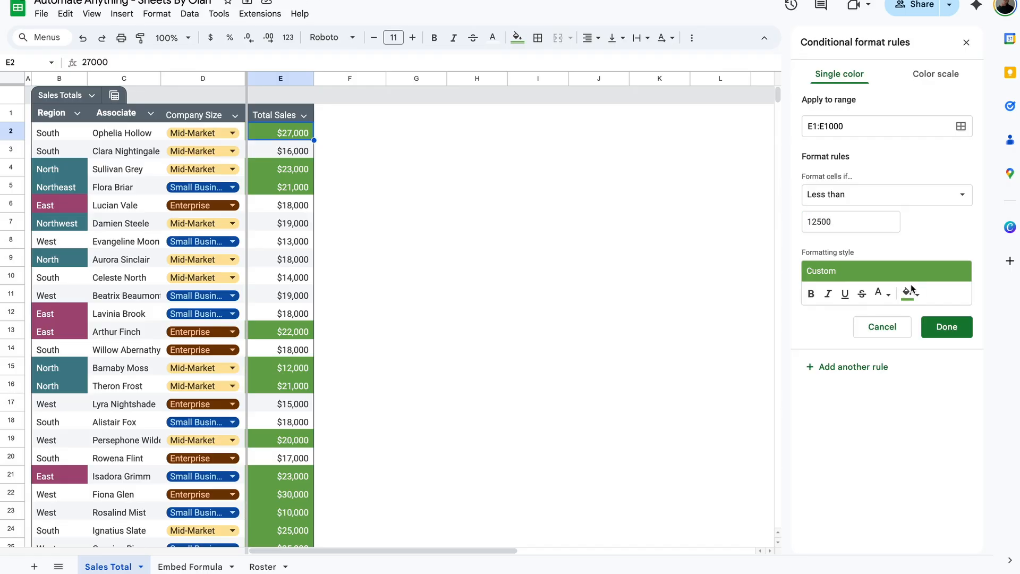
{"action": "left_click", "coordinate": [803, 401]}
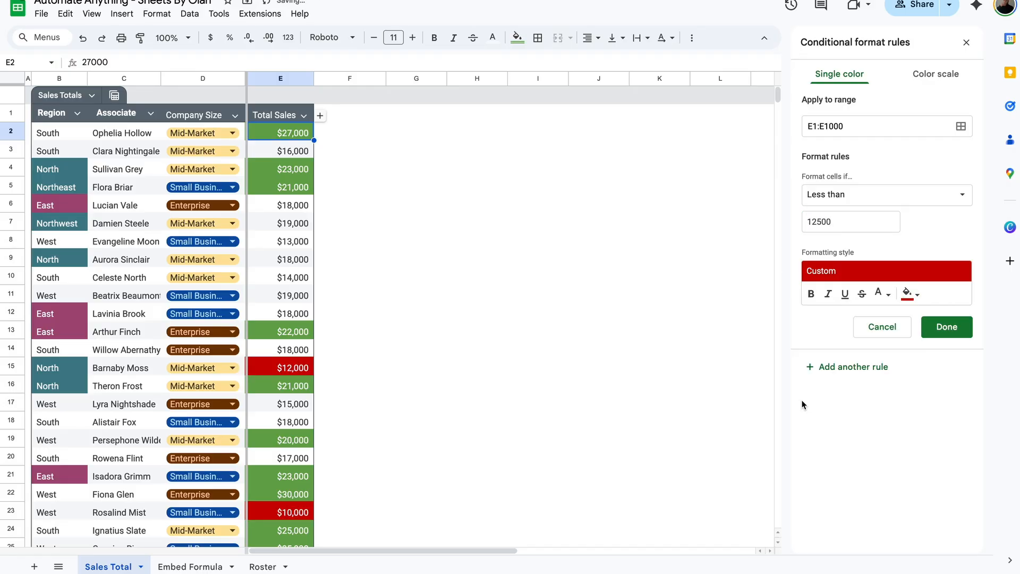
{"action": "scroll", "coordinate": [282, 372], "scroll_direction": "down", "scroll_amount": 2}
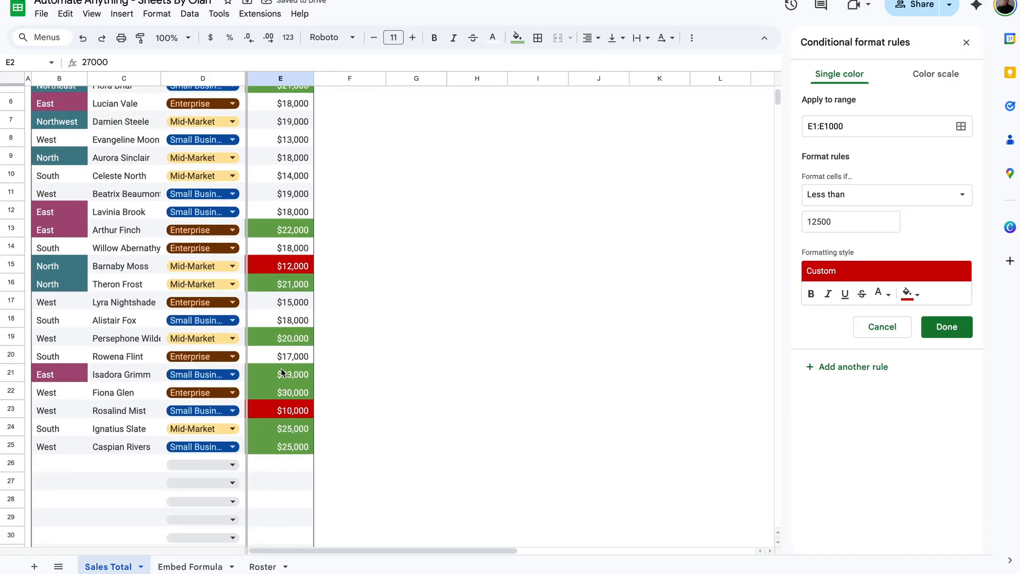
{"action": "scroll", "coordinate": [283, 269], "scroll_direction": "up", "scroll_amount": 3}
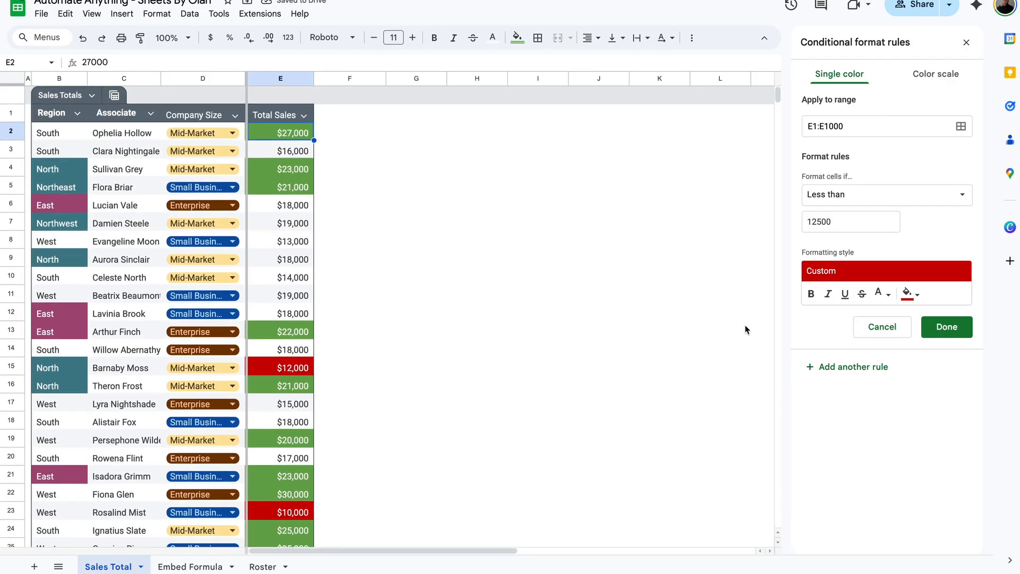
{"action": "left_click", "coordinate": [947, 327]}
Step: Enter the heading "Threshold" in G1 and the value 15000 in G2
{"action": "left_click", "coordinate": [346, 113]}
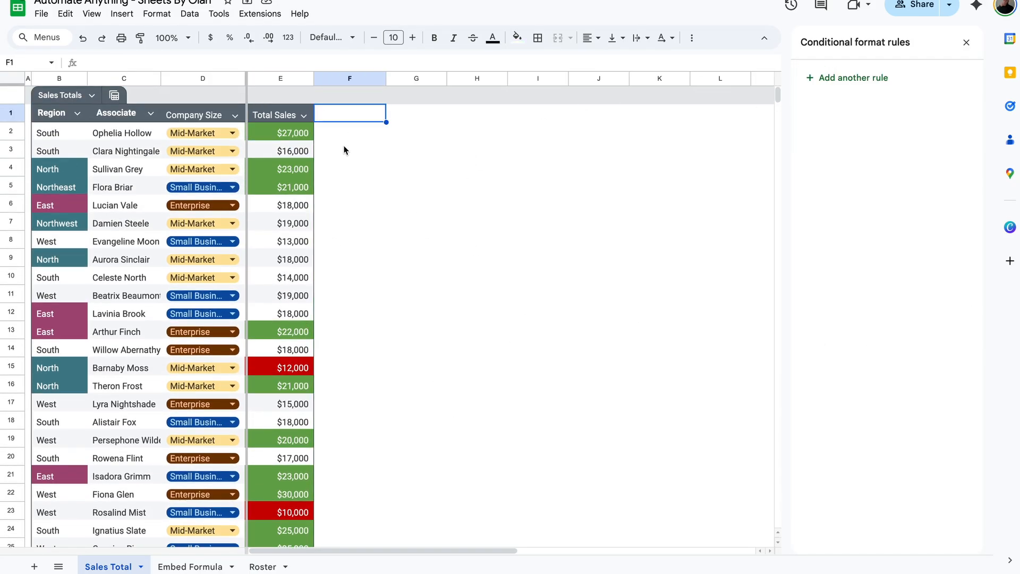
{"action": "left_click", "coordinate": [380, 135]}
{"action": "left_click", "coordinate": [409, 131]}
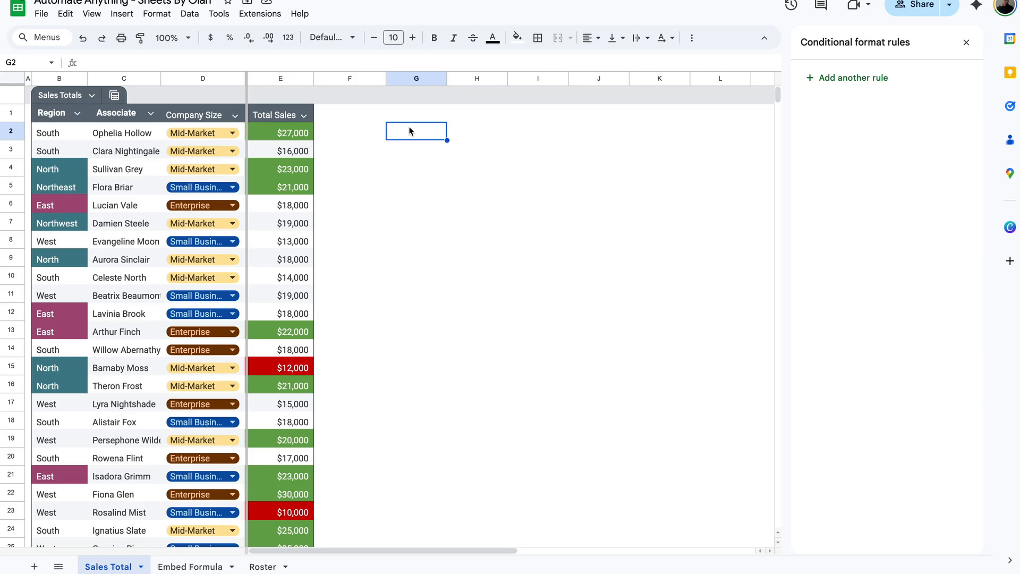
{"action": "left_click", "coordinate": [408, 112]}
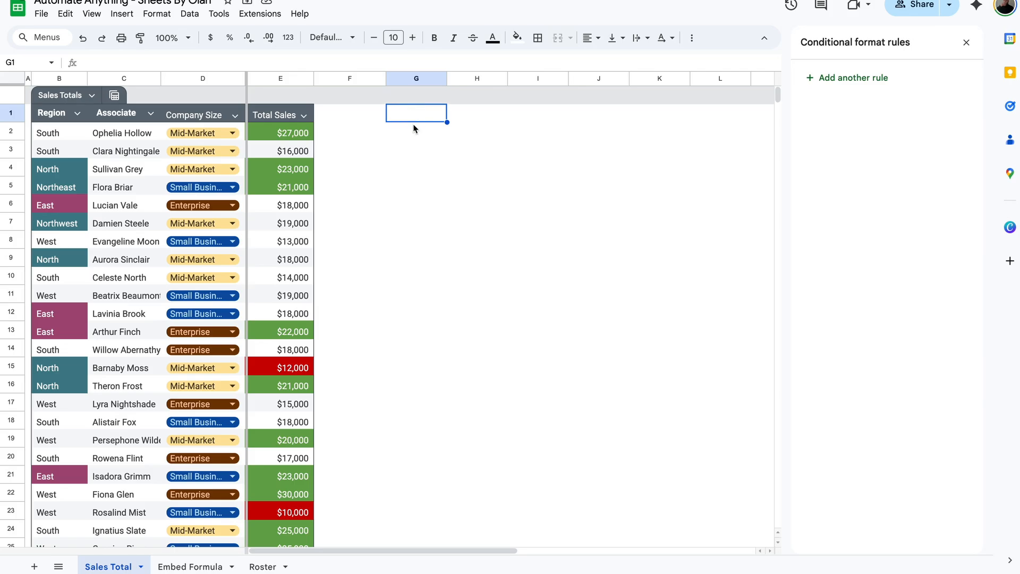
{"action": "type", "text": "Threshold"}
{"action": "key", "text": "Return"}
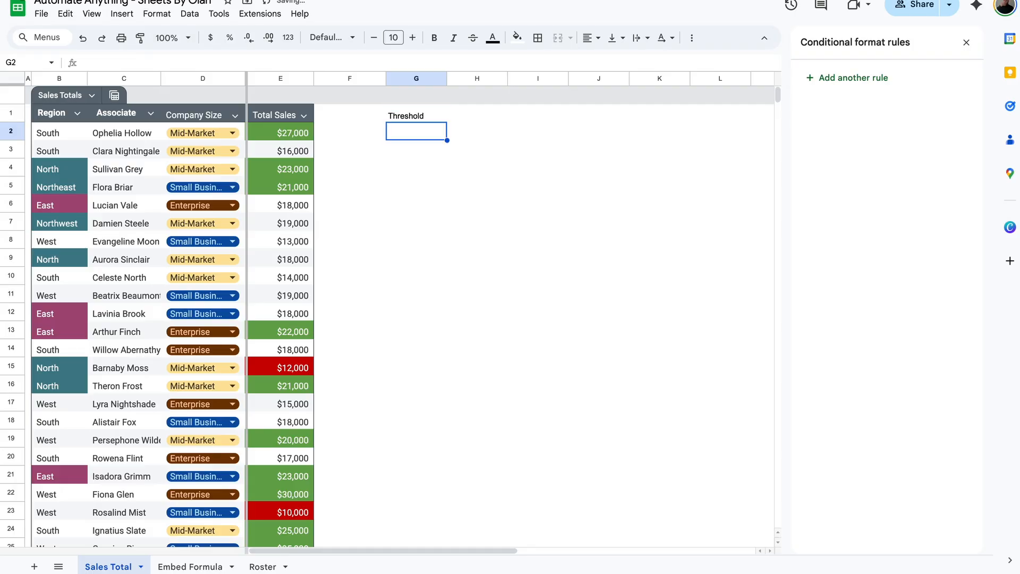
{"action": "type", "text": "15000"}
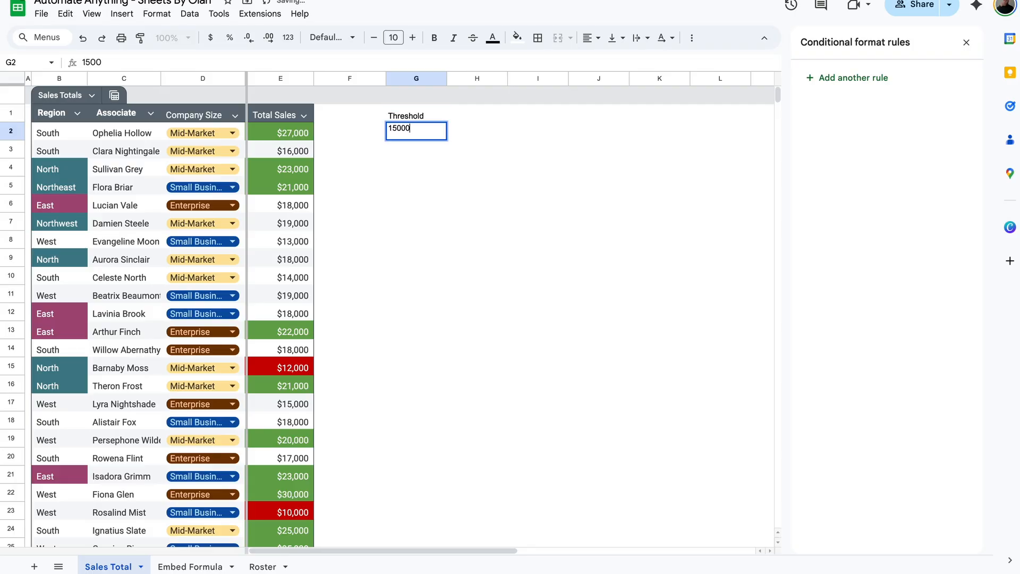
{"action": "key", "text": "Return"}
Step: Format the threshold value in G2 as currency without decimal places
{"action": "key", "text": "Up"}
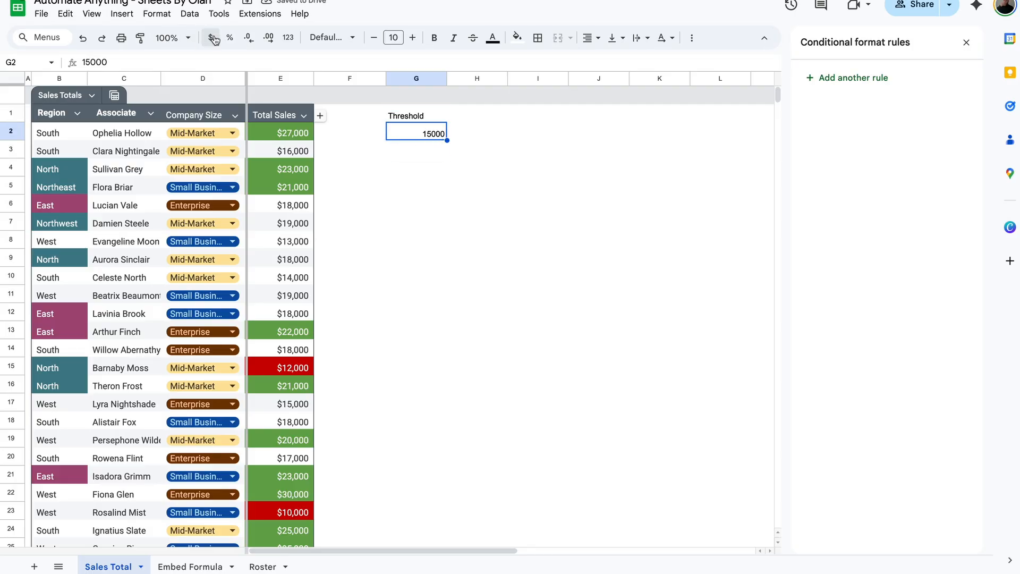
{"action": "left_click", "coordinate": [211, 37]}
{"action": "left_click", "coordinate": [249, 37]}
{"action": "left_click", "coordinate": [249, 37]}
Step: Replace the fixed value in the green "Greater than or equal to" rule with the cell reference =G2
{"action": "left_click", "coordinate": [300, 134]}
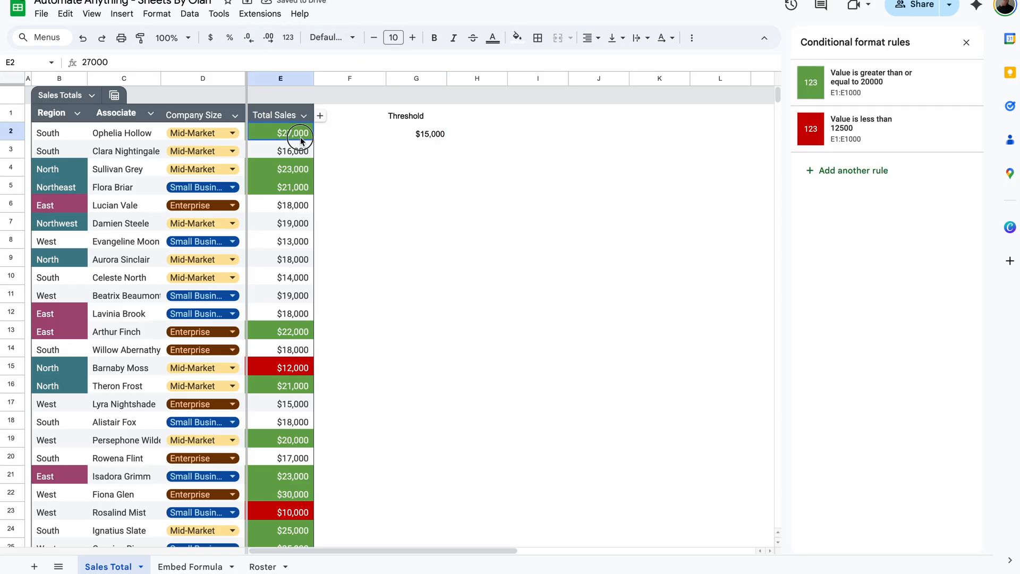
{"action": "left_click", "coordinate": [855, 91]}
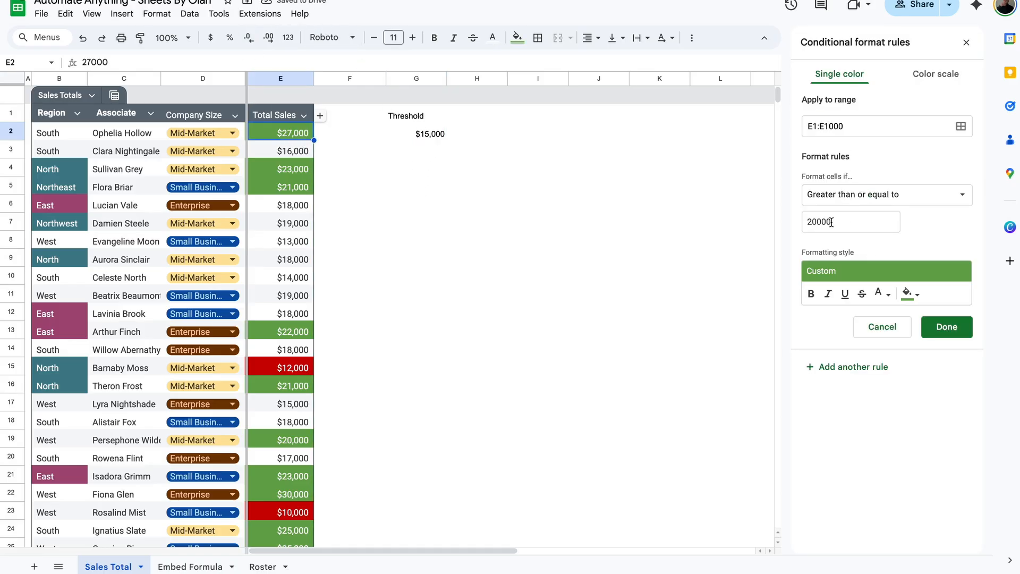
{"action": "left_click", "coordinate": [866, 218]}
{"action": "double_click", "coordinate": [865, 217]}
{"action": "type", "text": "="}
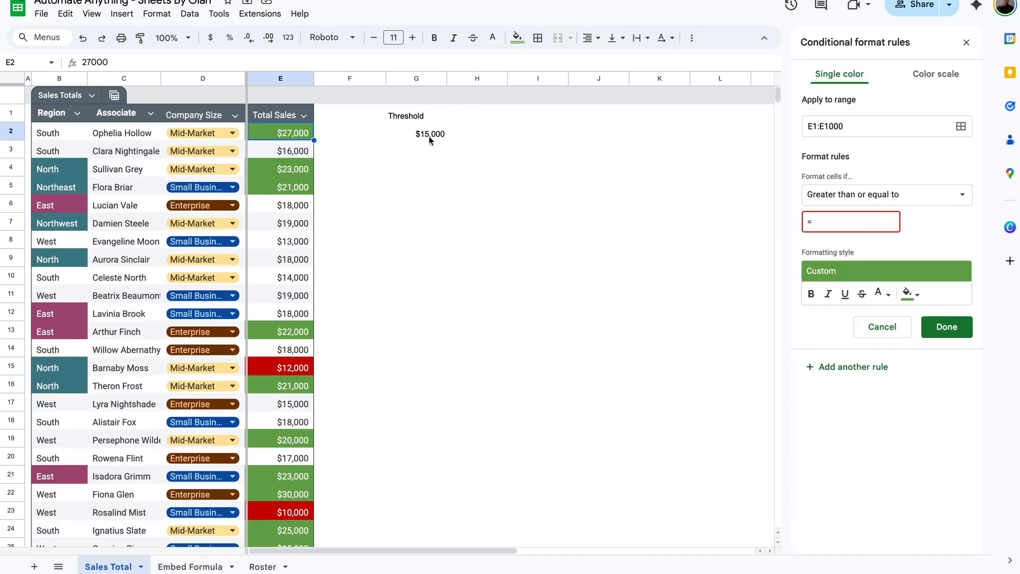
{"action": "type", "text": "G2"}
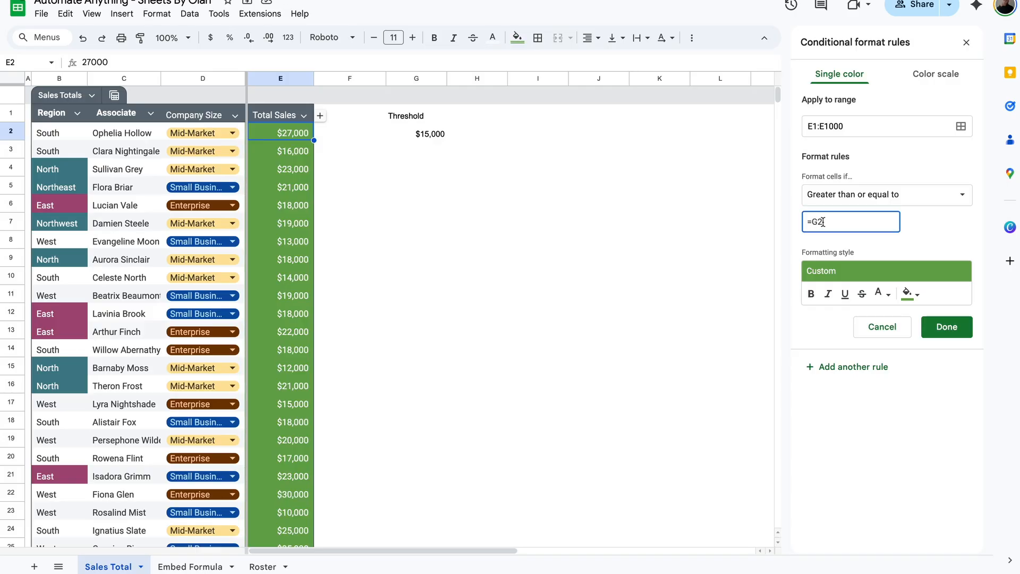
{"action": "scroll", "coordinate": [297, 231], "scroll_direction": "down", "scroll_amount": 9}
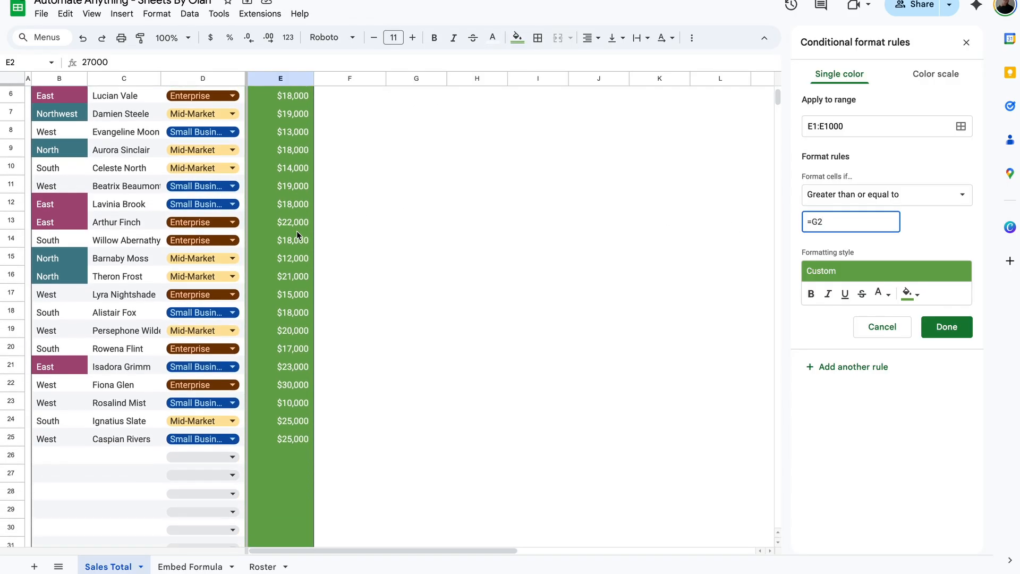
{"action": "scroll", "coordinate": [296, 230], "scroll_direction": "up", "scroll_amount": 9}
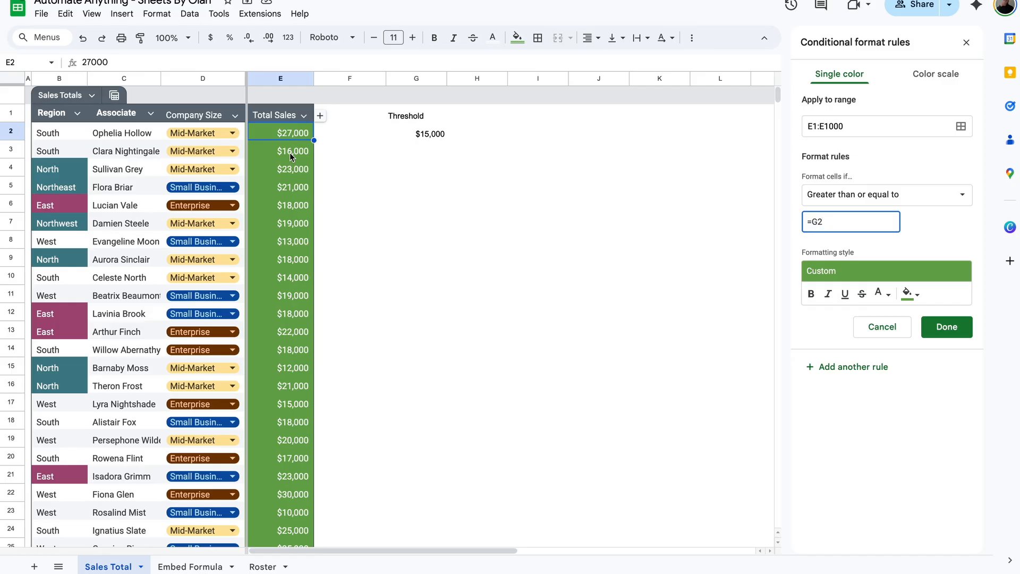
Step: Change the rule's range to E2:E1000 so that it excludes the Total Sales header row
{"action": "left_click", "coordinate": [280, 79]}
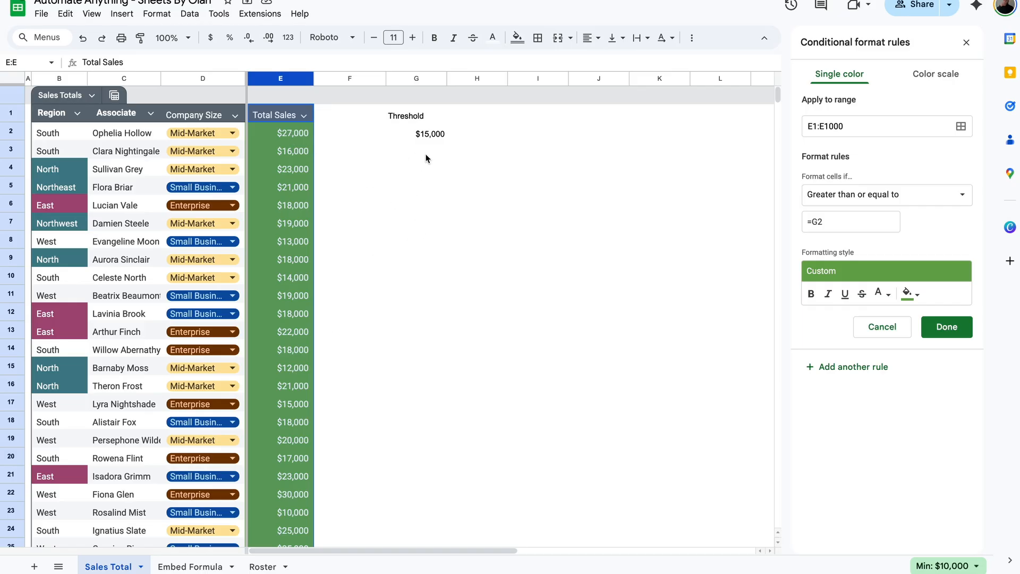
{"action": "scroll", "coordinate": [426, 158], "scroll_direction": "down", "scroll_amount": 1}
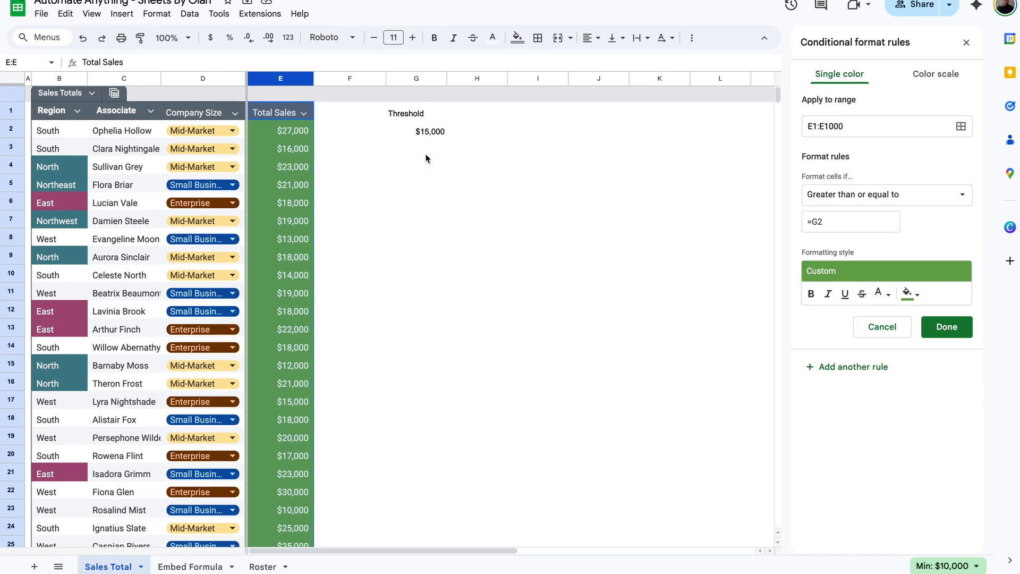
{"action": "scroll", "coordinate": [425, 158], "scroll_direction": "down", "scroll_amount": 6}
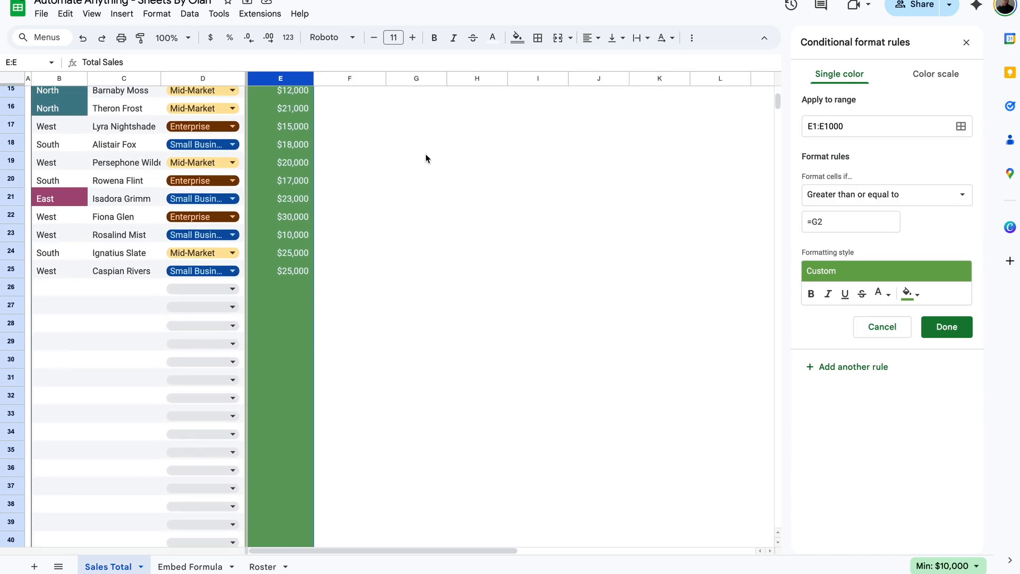
{"action": "scroll", "coordinate": [299, 330], "scroll_direction": "up", "scroll_amount": 6}
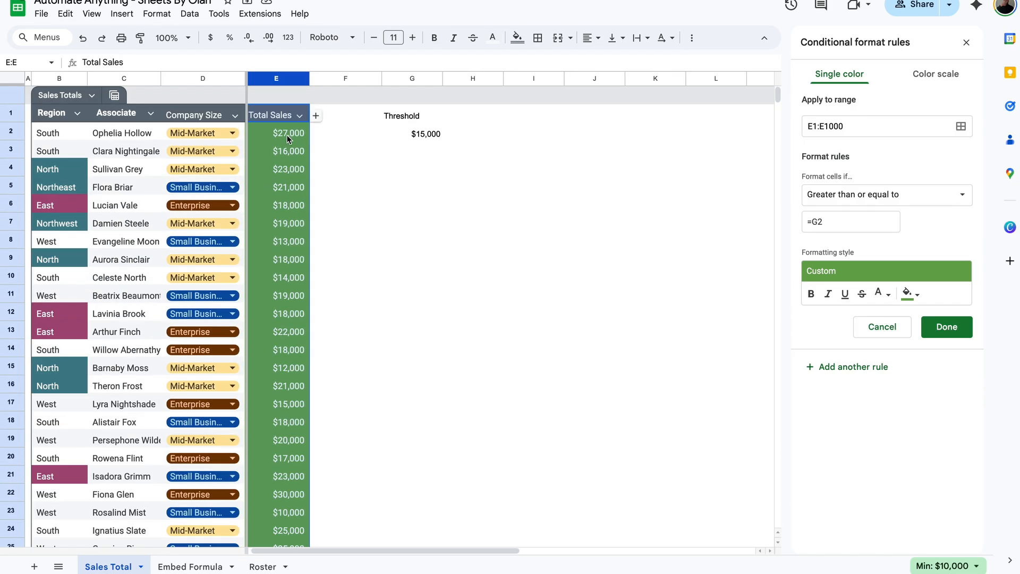
{"action": "left_click", "coordinate": [816, 126]}
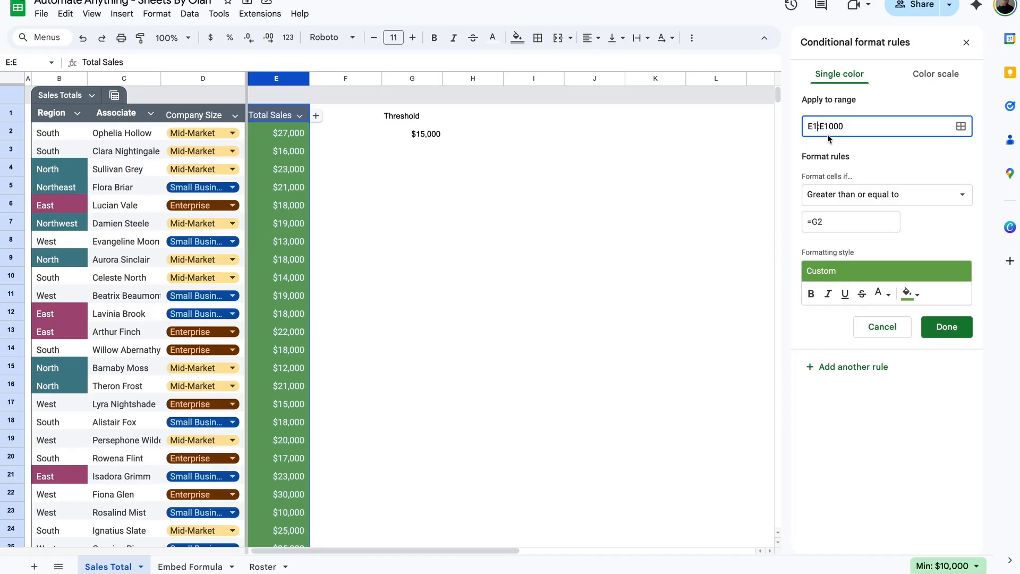
{"action": "key", "text": "BackSpace"}
{"action": "type", "text": "2"}
Step: Change the total sales amount in E2 to 14000
{"action": "left_click", "coordinate": [291, 135]}
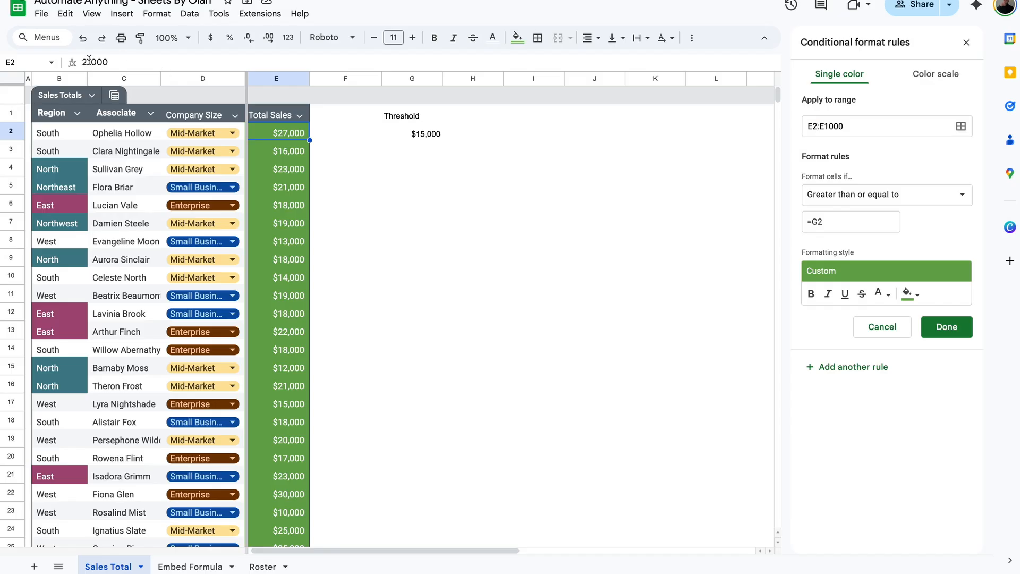
{"action": "left_click_drag", "start_coordinate": [90, 62], "coordinate": [62, 62]}
{"action": "type", "text": "14"}
{"action": "left_click", "coordinate": [428, 132]}
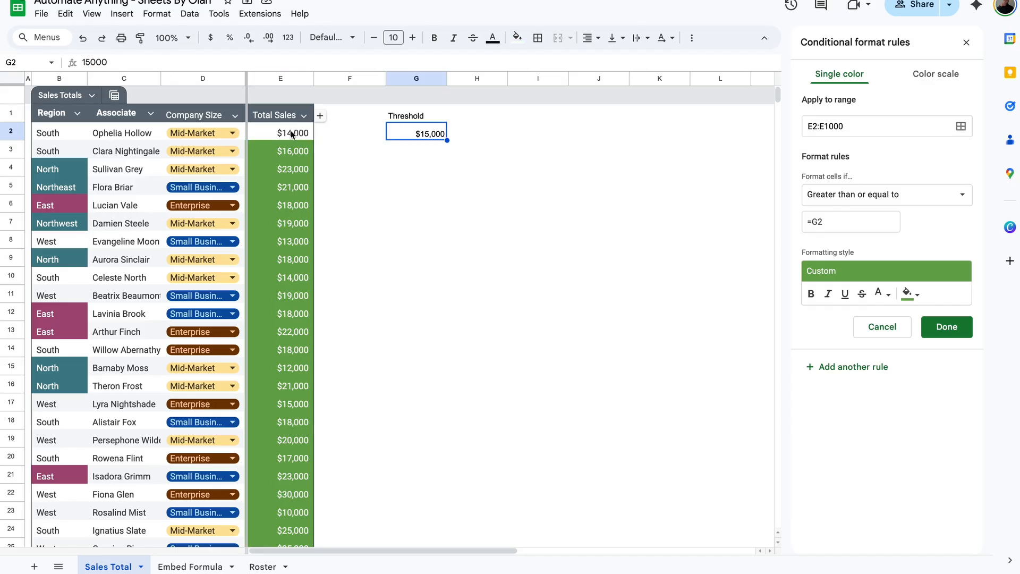
Step: Enter 20000 in G3 below the threshold to test the relative reference against E3
{"action": "left_click", "coordinate": [427, 151]}
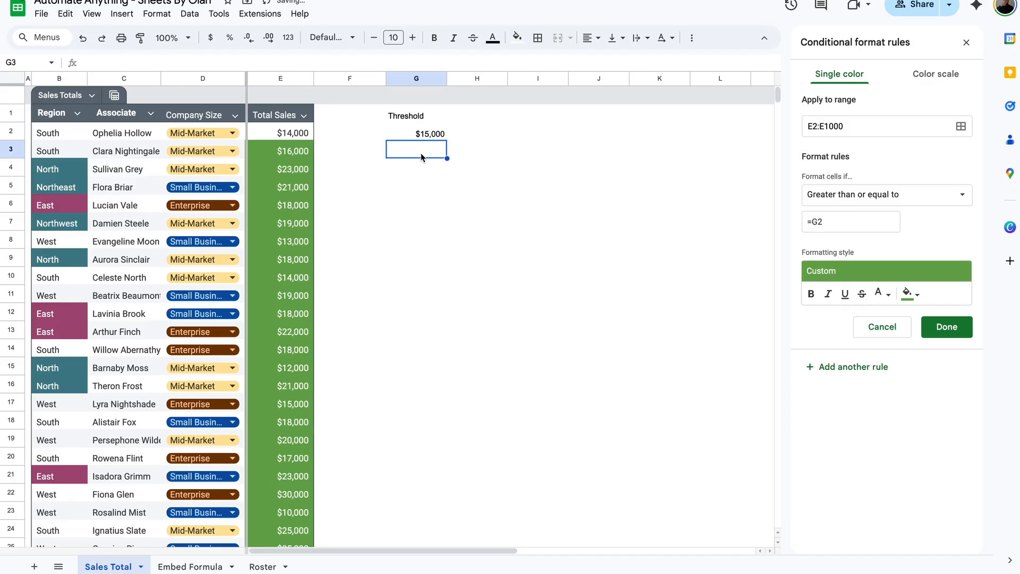
{"action": "type", "text": "20000"}
{"action": "key", "text": "Return"}
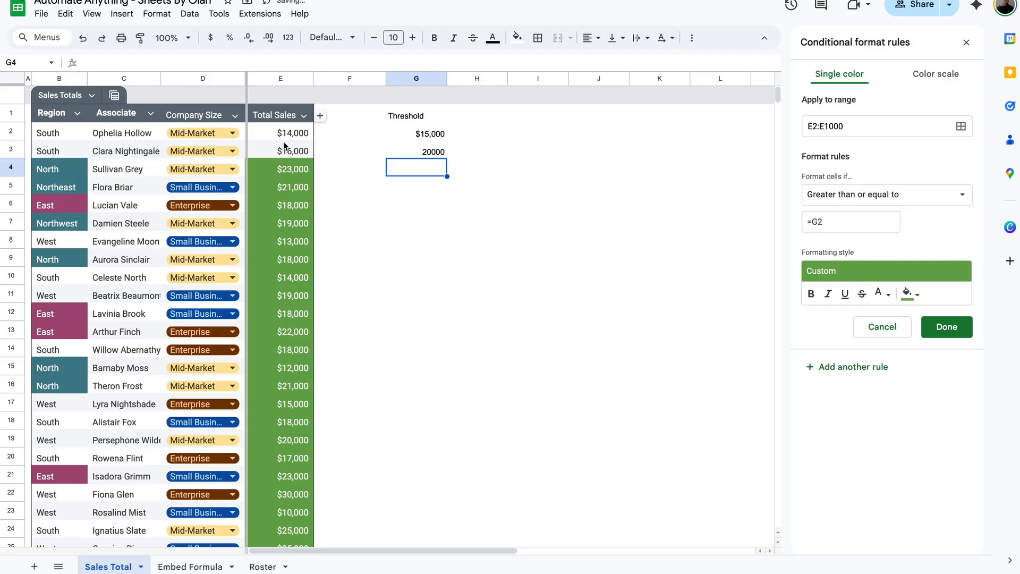
{"action": "left_click", "coordinate": [282, 149]}
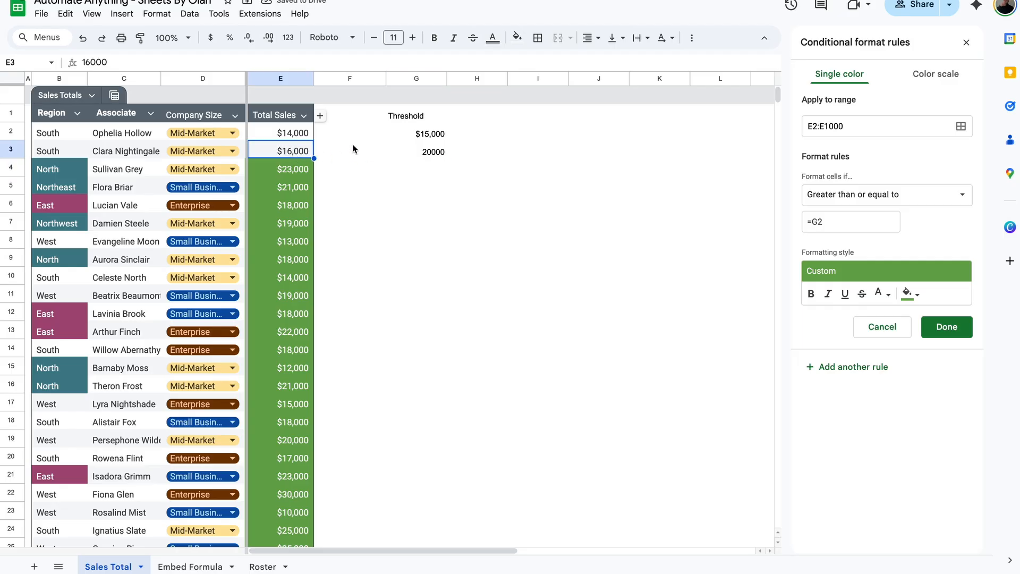
Step: Clear the test value in G3, make the green rule's threshold reference absolute as =$G$2, and save the rule
{"action": "left_click", "coordinate": [444, 152]}
{"action": "key", "text": "Delete"}
{"action": "left_click", "coordinate": [811, 222]}
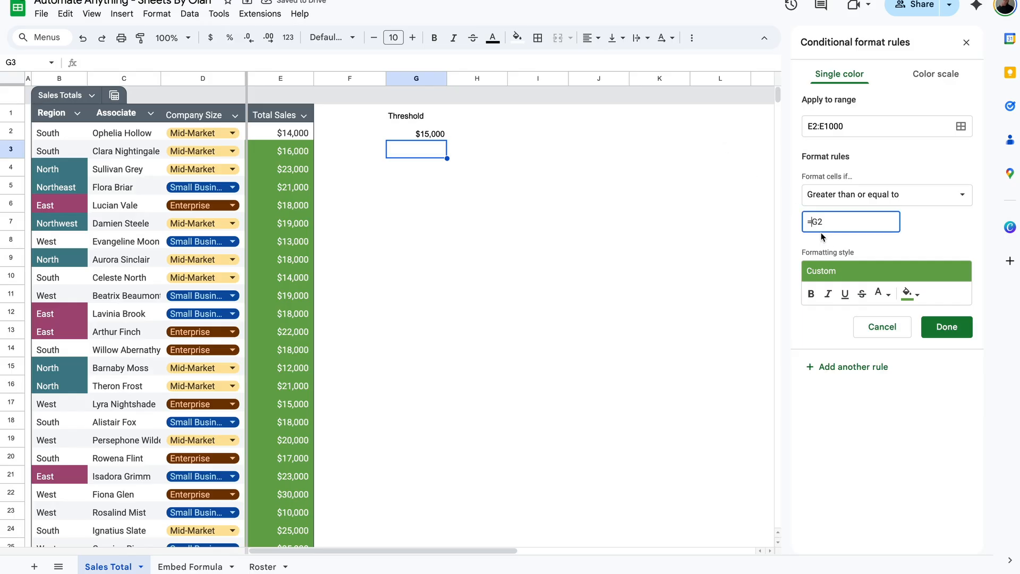
{"action": "key", "text": "F4"}
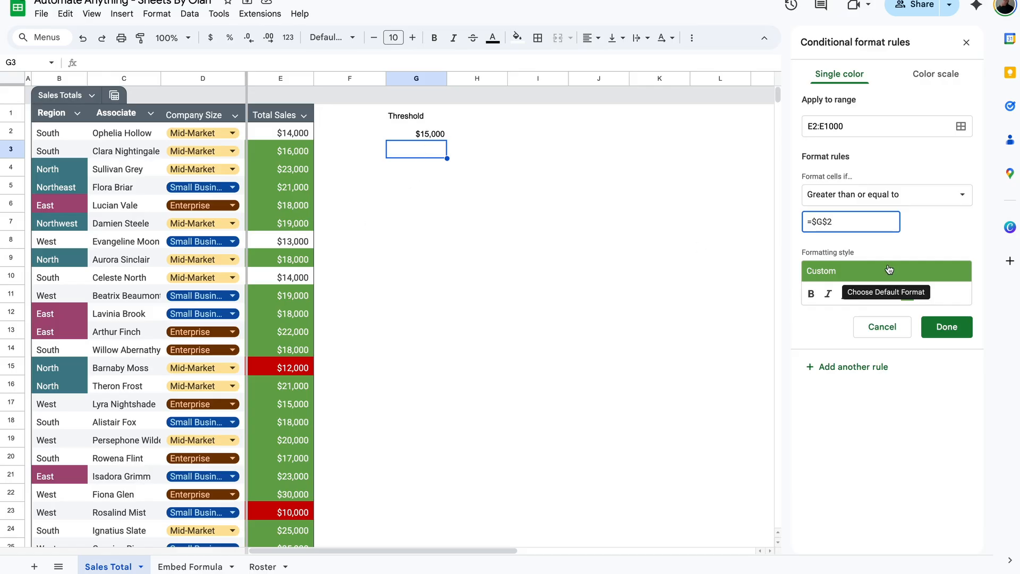
{"action": "left_click", "coordinate": [945, 328]}
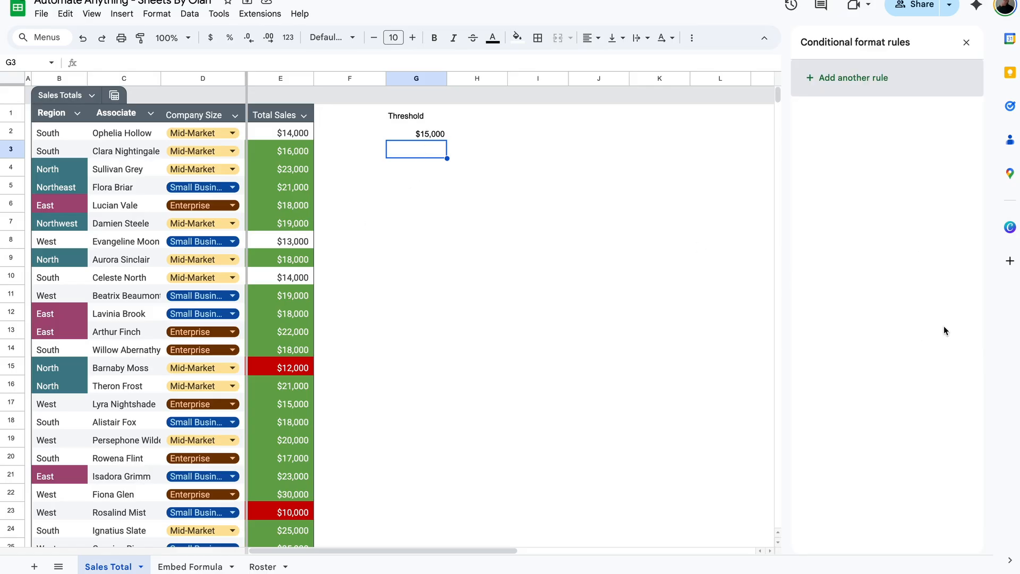
Step: Set the threshold in G2 to 22000 and check the highlighting in the Total Sales column
{"action": "left_click", "coordinate": [434, 140]}
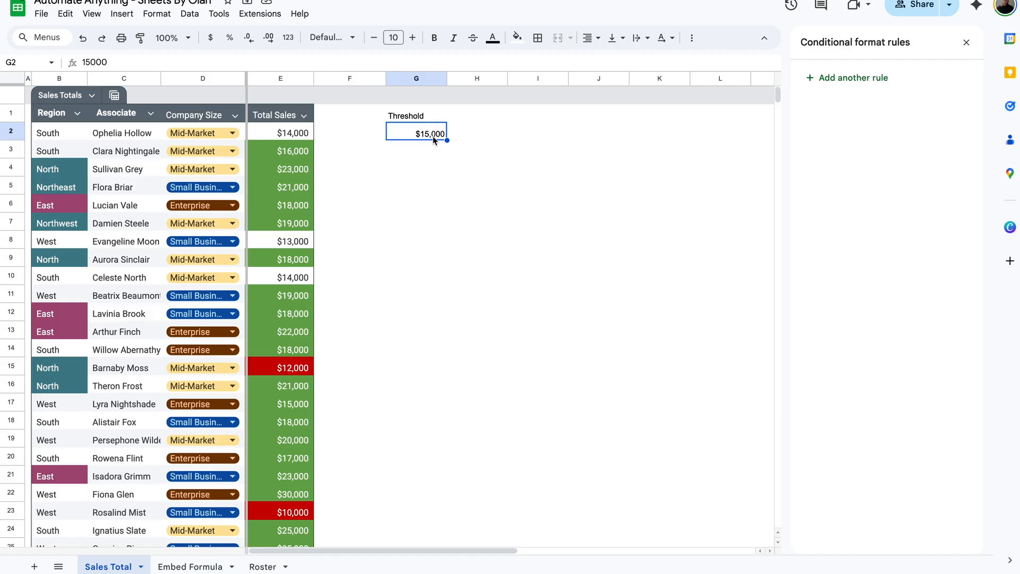
{"action": "type", "text": "220"}
{"action": "key", "text": "Return"}
{"action": "left_click", "coordinate": [428, 136]}
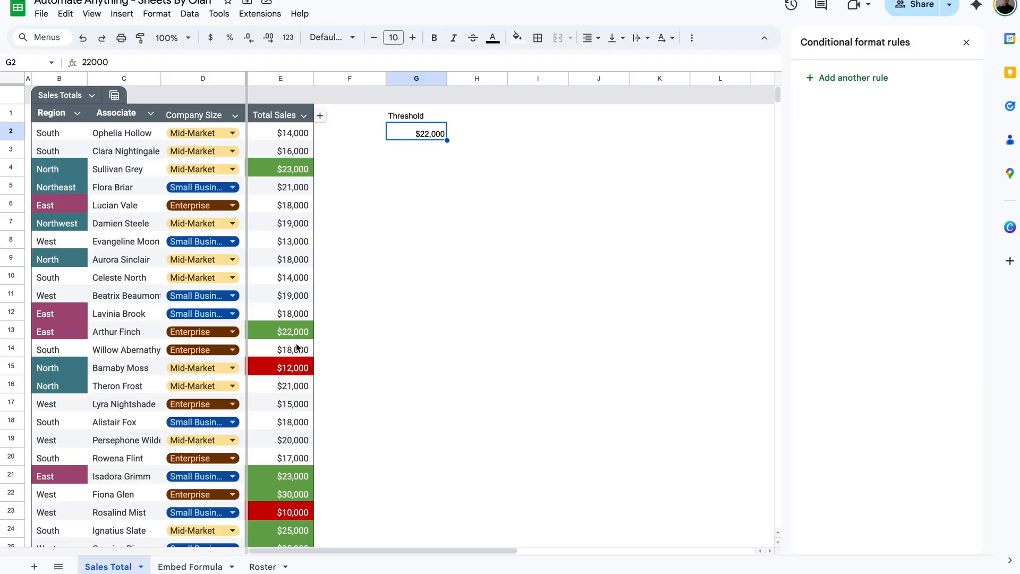
{"action": "scroll", "coordinate": [296, 347], "scroll_direction": "down", "scroll_amount": 2}
{"action": "scroll", "coordinate": [296, 347], "scroll_direction": "up", "scroll_amount": 2}
{"action": "left_click", "coordinate": [290, 133]}
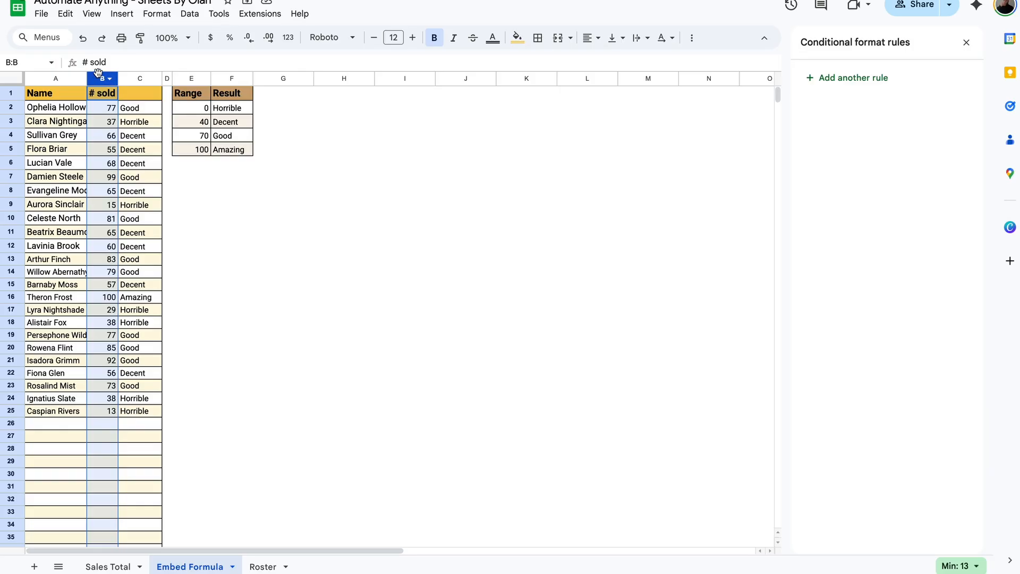
Step: Add a color scale rule to the # sold column (B1:B1000) of the Embed Formula sheet, using the green-yellow-red preset
{"action": "left_click", "coordinate": [156, 13]}
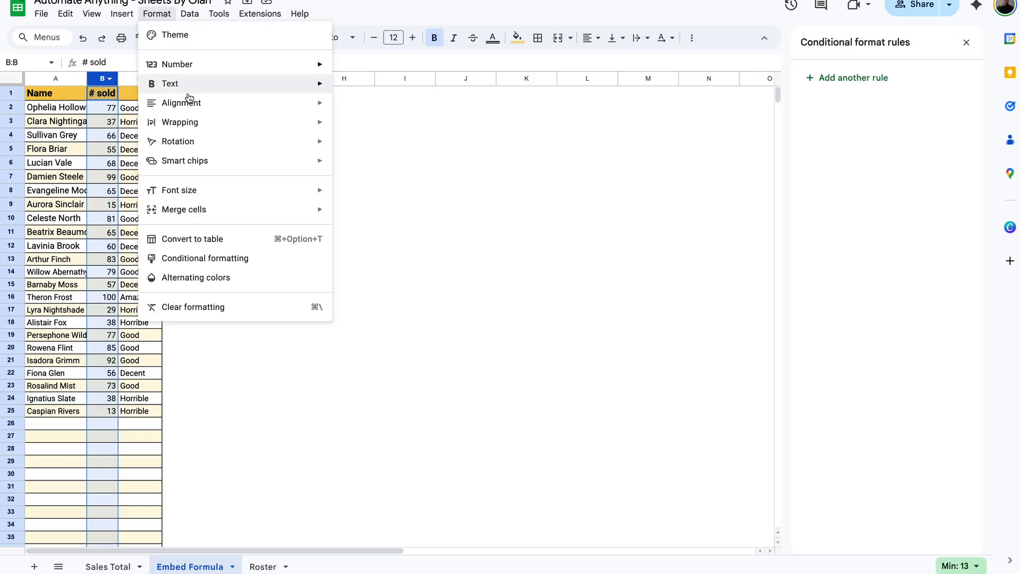
{"action": "left_click", "coordinate": [221, 260]}
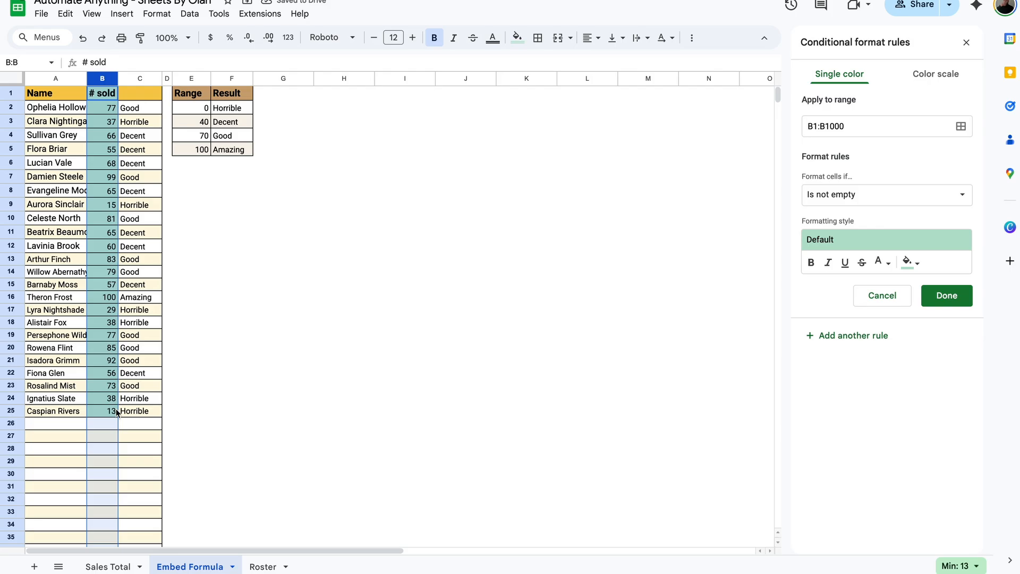
{"action": "left_click", "coordinate": [935, 75]}
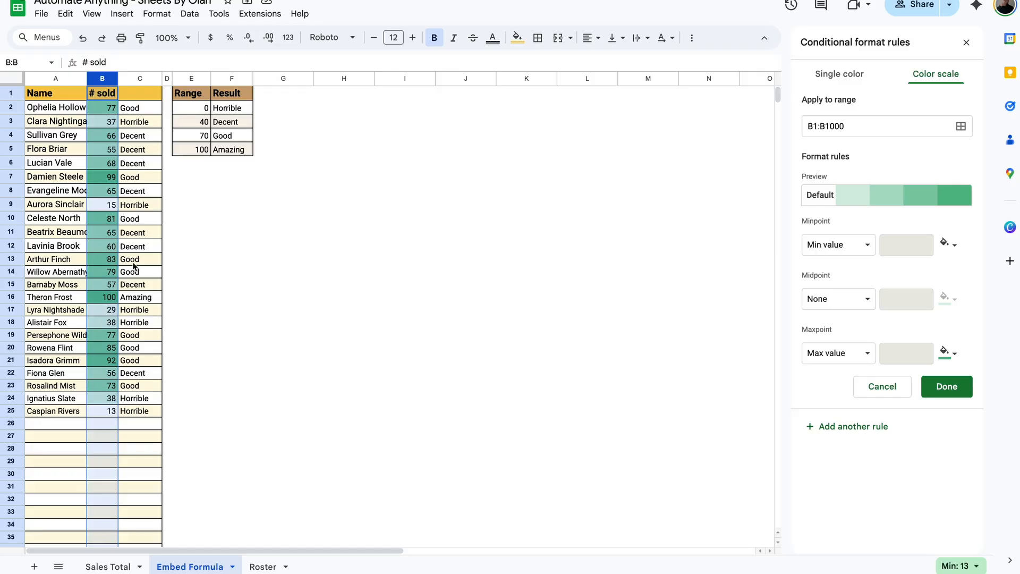
{"action": "left_click", "coordinate": [873, 197]}
{"action": "left_click", "coordinate": [824, 267]}
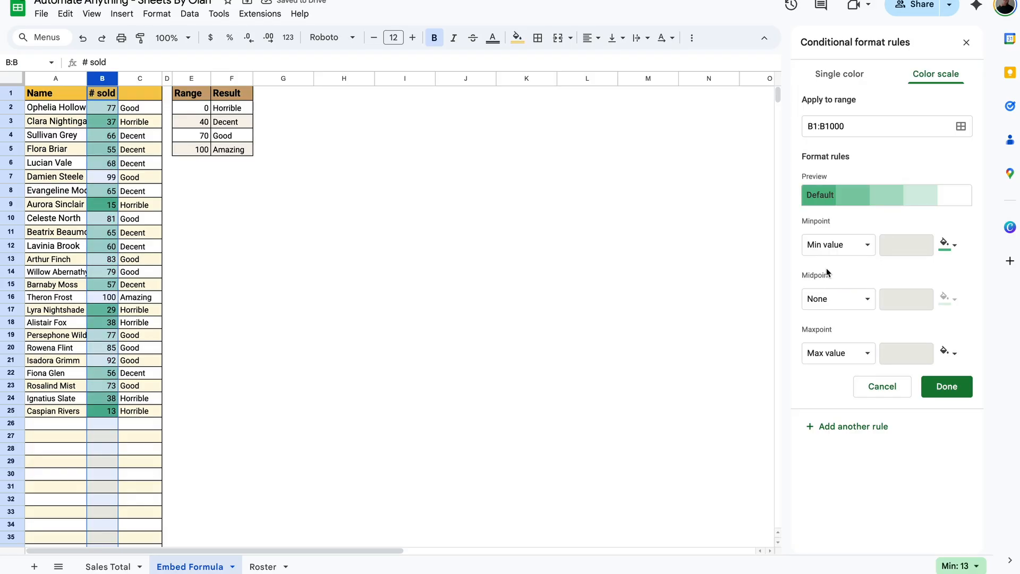
{"action": "left_click", "coordinate": [899, 201]}
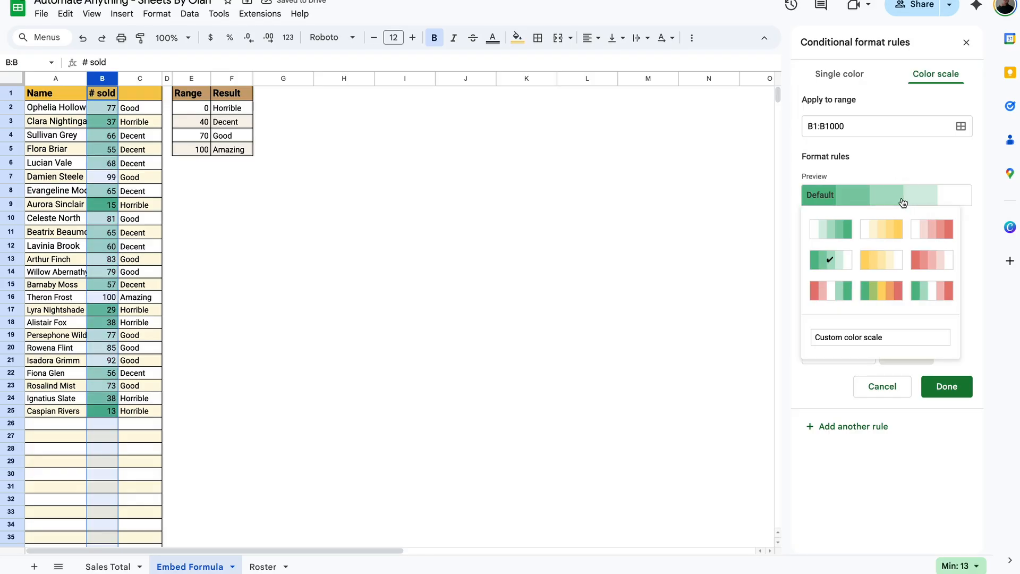
{"action": "left_click", "coordinate": [884, 289]}
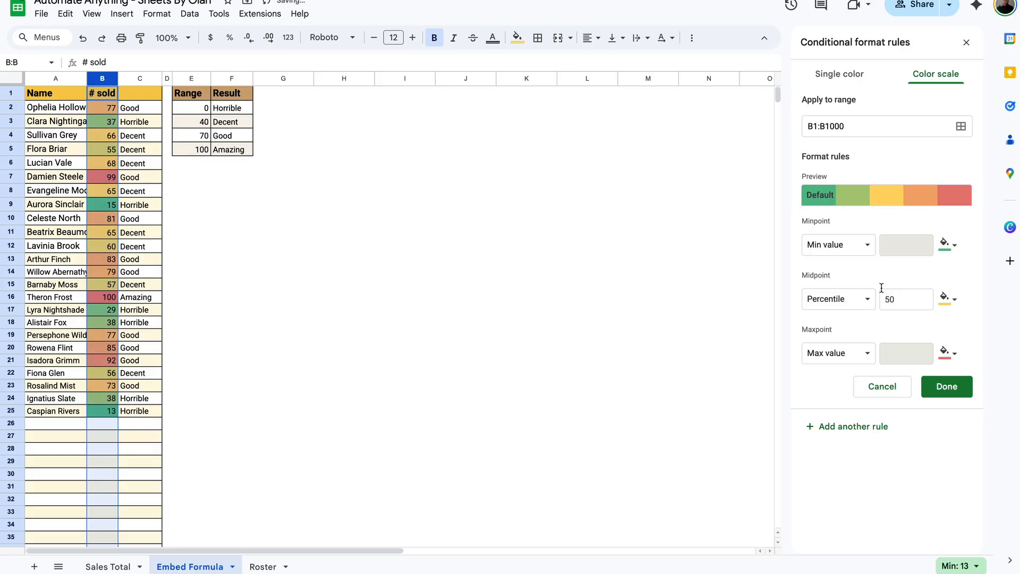
{"action": "left_click", "coordinate": [947, 245]}
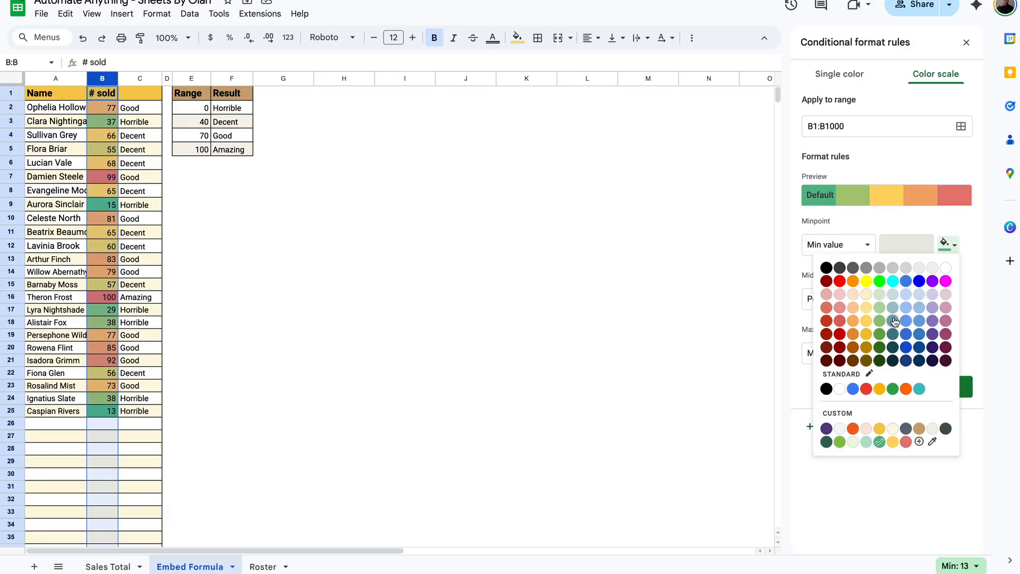
{"action": "left_click", "coordinate": [943, 238]}
{"action": "left_click", "coordinate": [99, 247]}
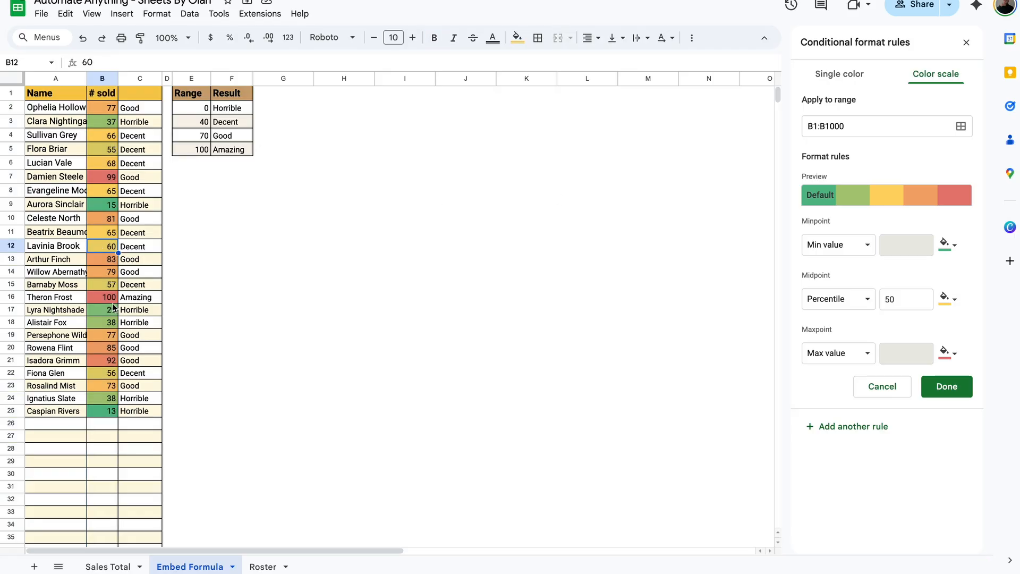
{"action": "left_click", "coordinate": [140, 373]}
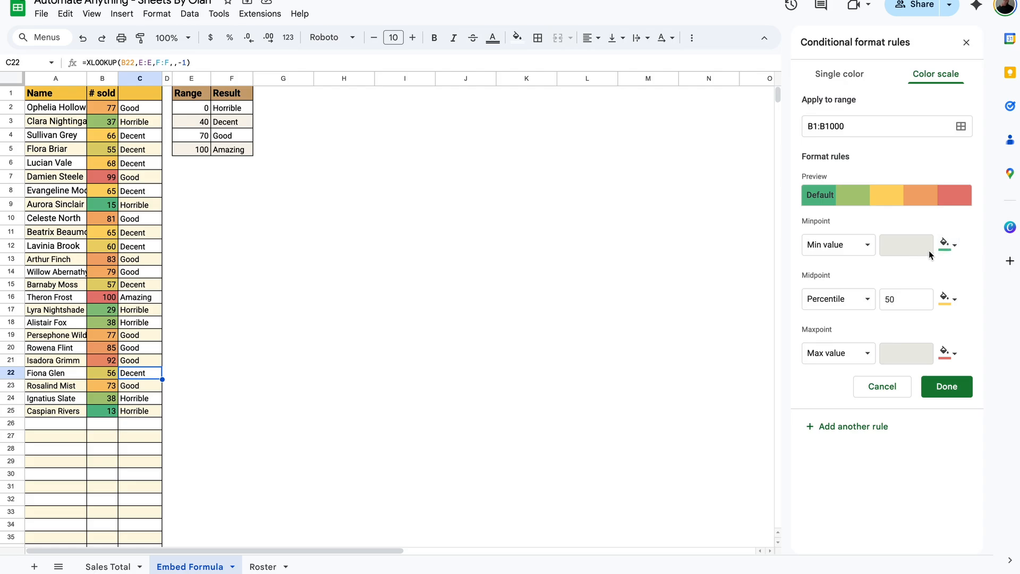
Step: Set the color scale's minpoint color to dark red and its maxpoint color to dark green
{"action": "left_click", "coordinate": [956, 248]}
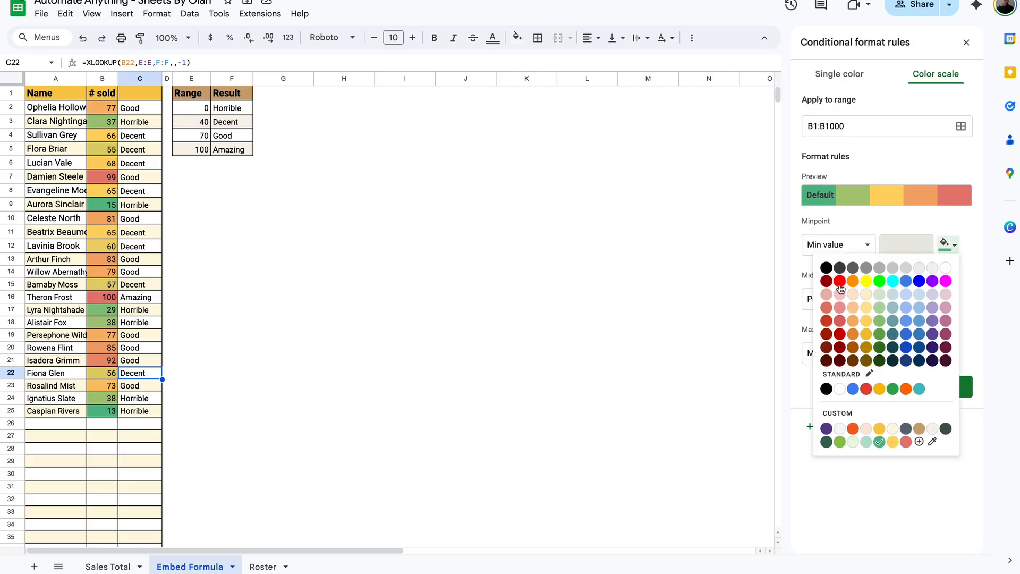
{"action": "left_click", "coordinate": [839, 333]}
{"action": "left_click", "coordinate": [947, 353]}
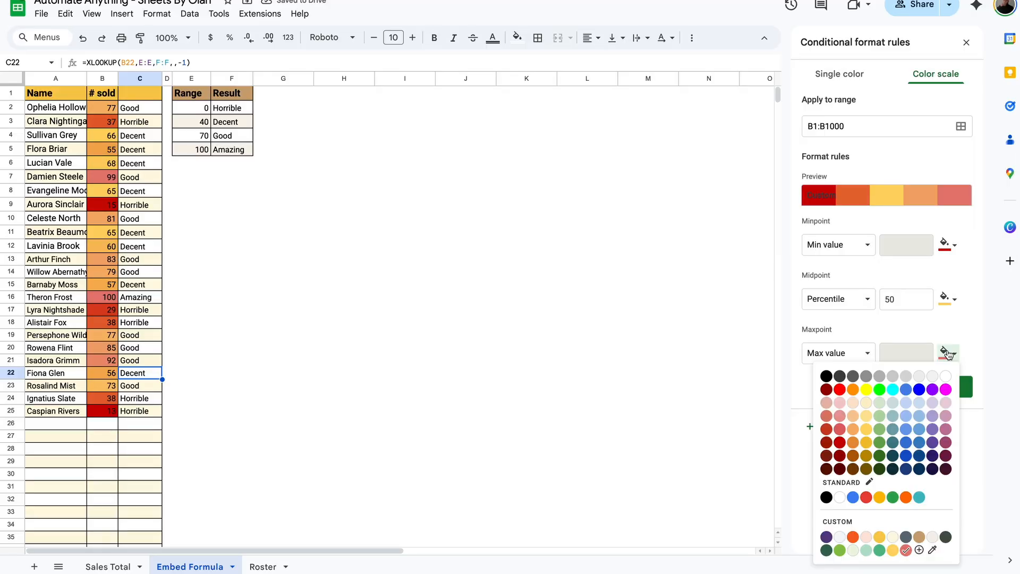
{"action": "left_click", "coordinate": [880, 443]}
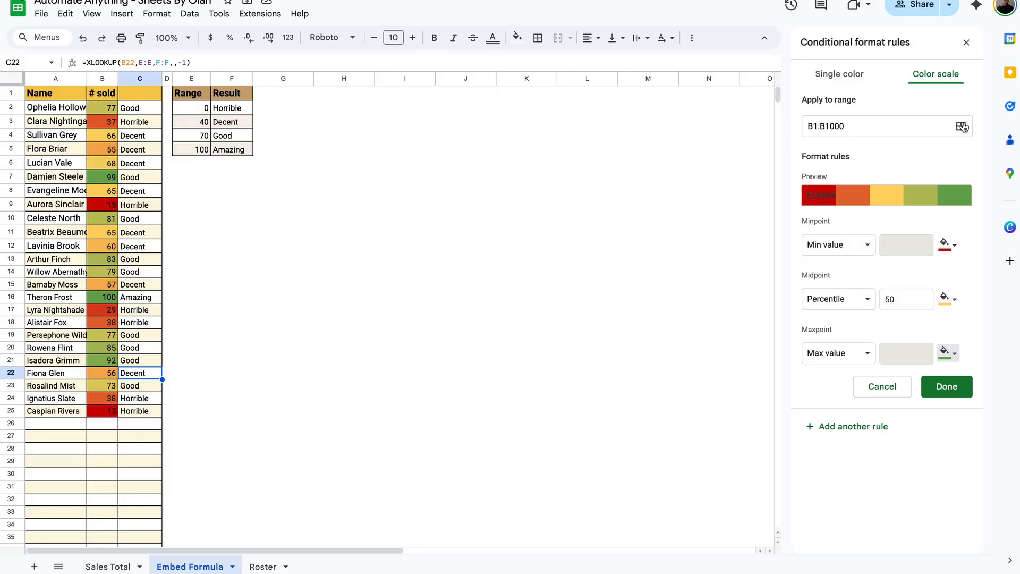
Step: Change the color scale's minpoint to a lighter red, save the rule, and check the coloring in the # sold column
{"action": "left_click", "coordinate": [943, 244]}
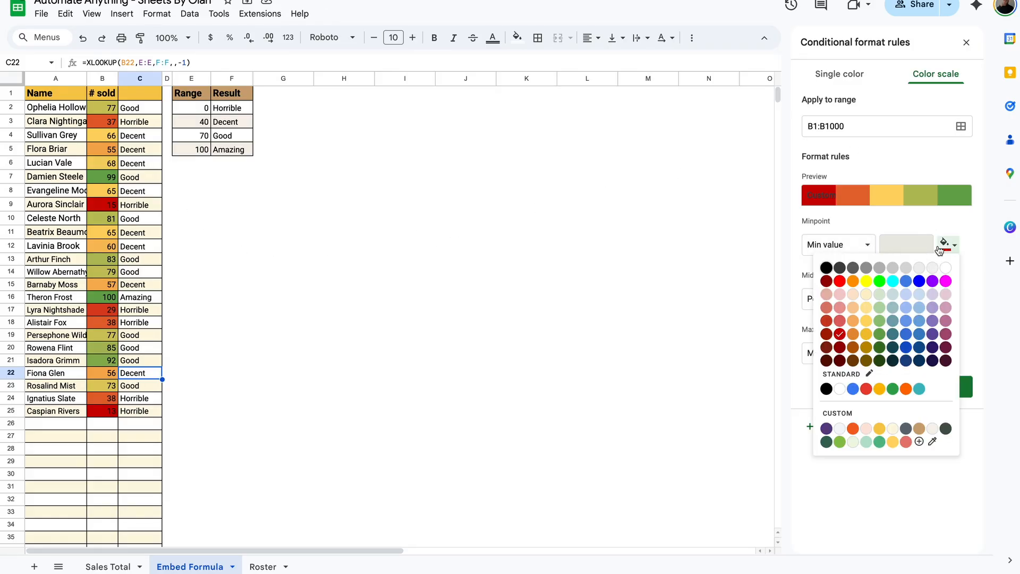
{"action": "left_click", "coordinate": [839, 318]}
{"action": "left_click", "coordinate": [349, 323]}
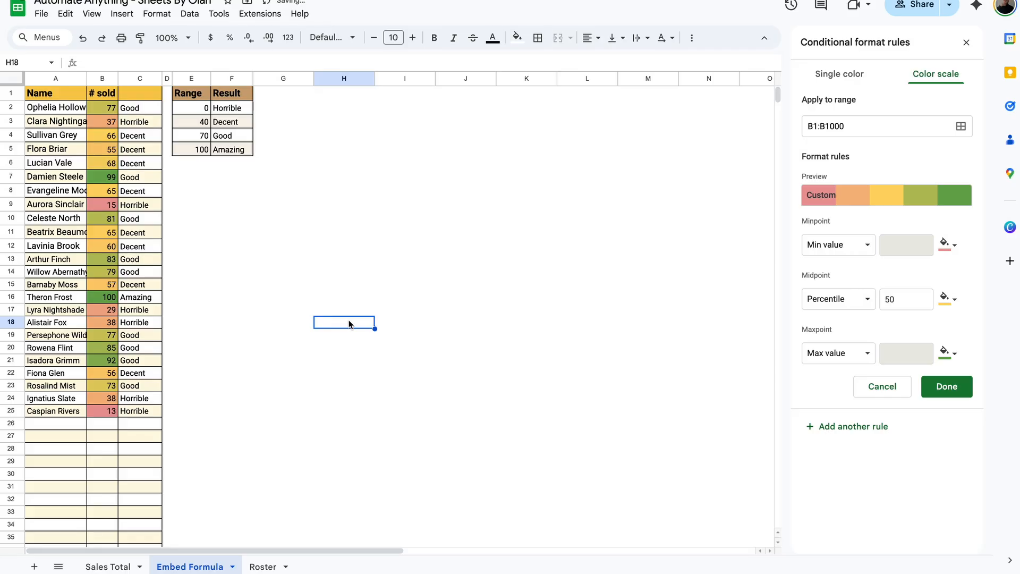
{"action": "left_click", "coordinate": [102, 78]}
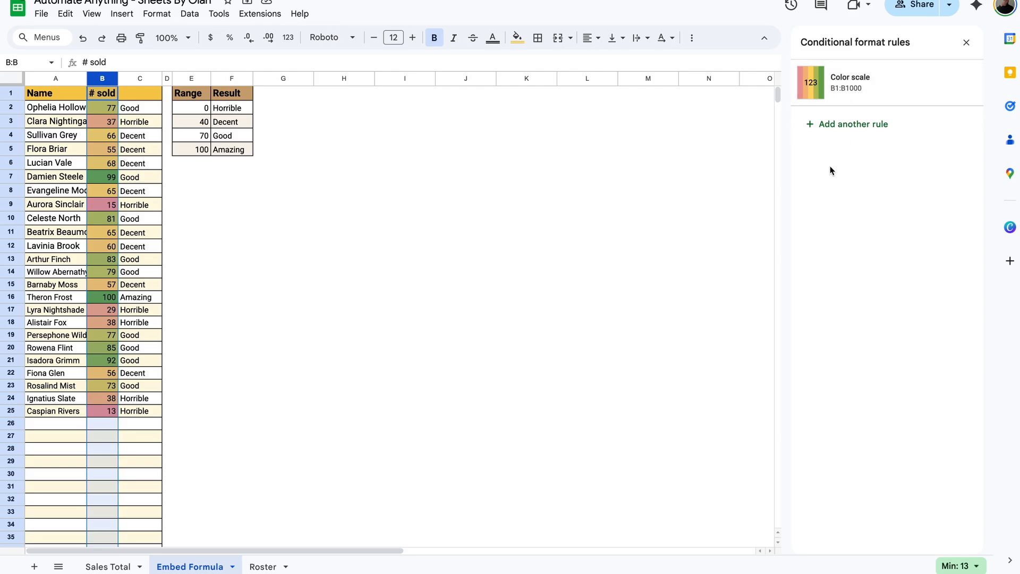
{"action": "left_click", "coordinate": [104, 135]}
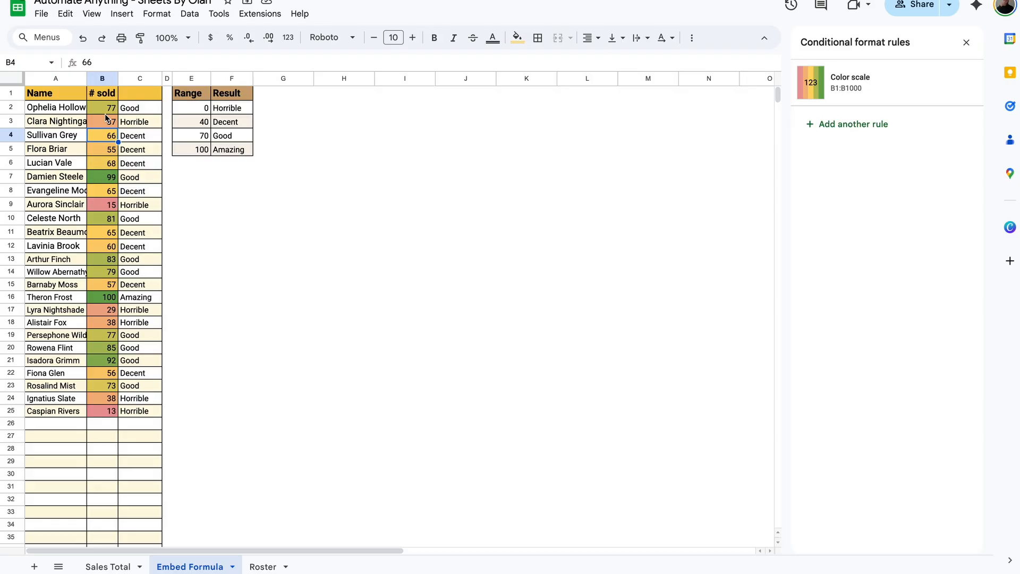
{"action": "left_click", "coordinate": [106, 209]}
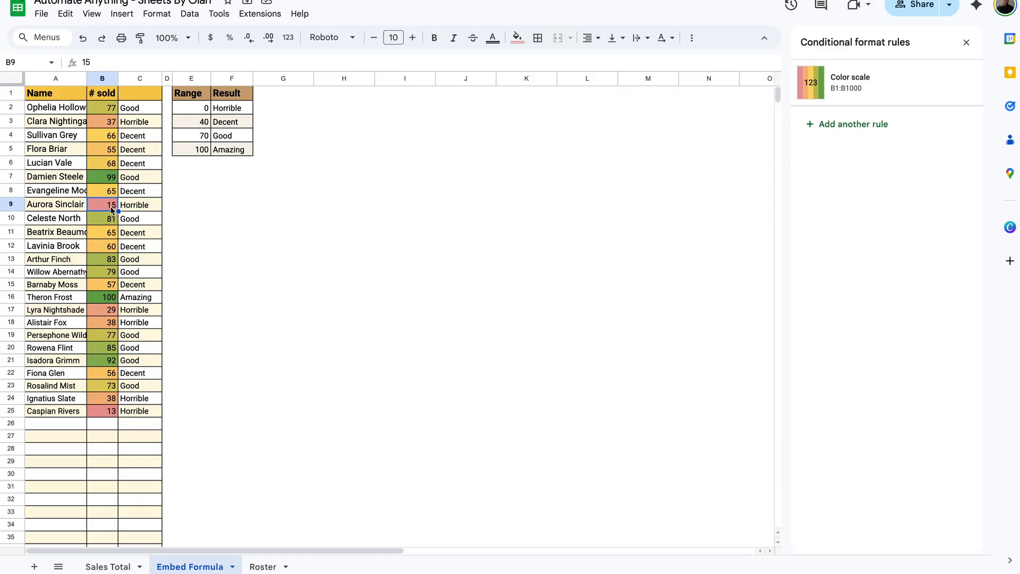
Step: Add a second, single-color rule to B1:B1000 with the condition "Less than or equal to" 15
{"action": "left_click", "coordinate": [876, 86]}
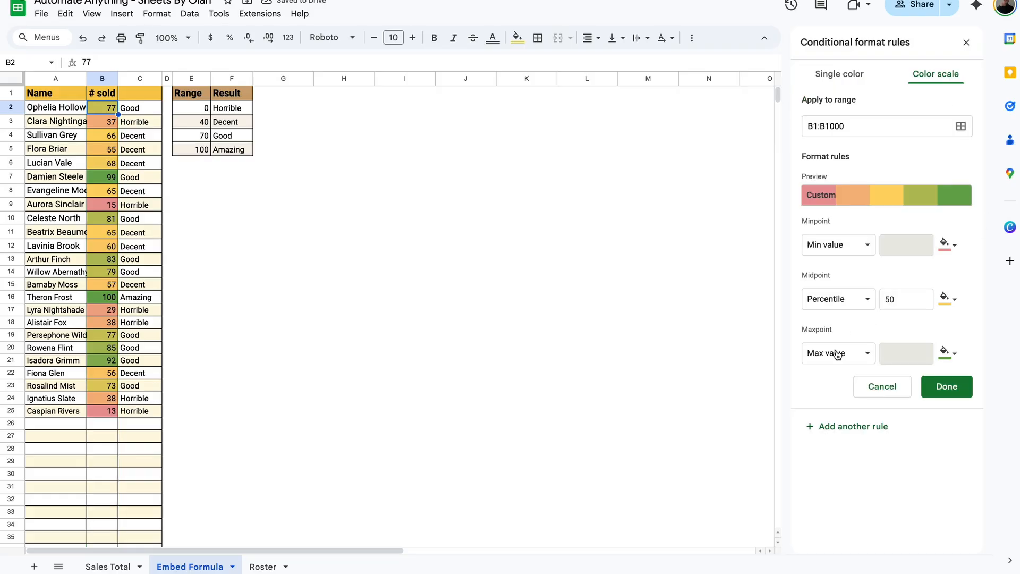
{"action": "left_click", "coordinate": [839, 74]}
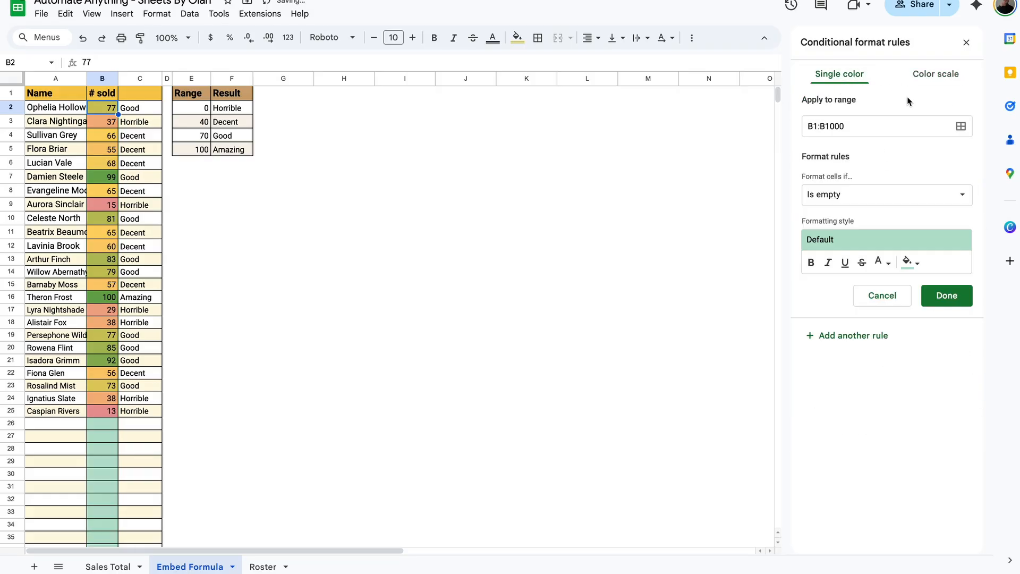
{"action": "left_click", "coordinate": [899, 198]}
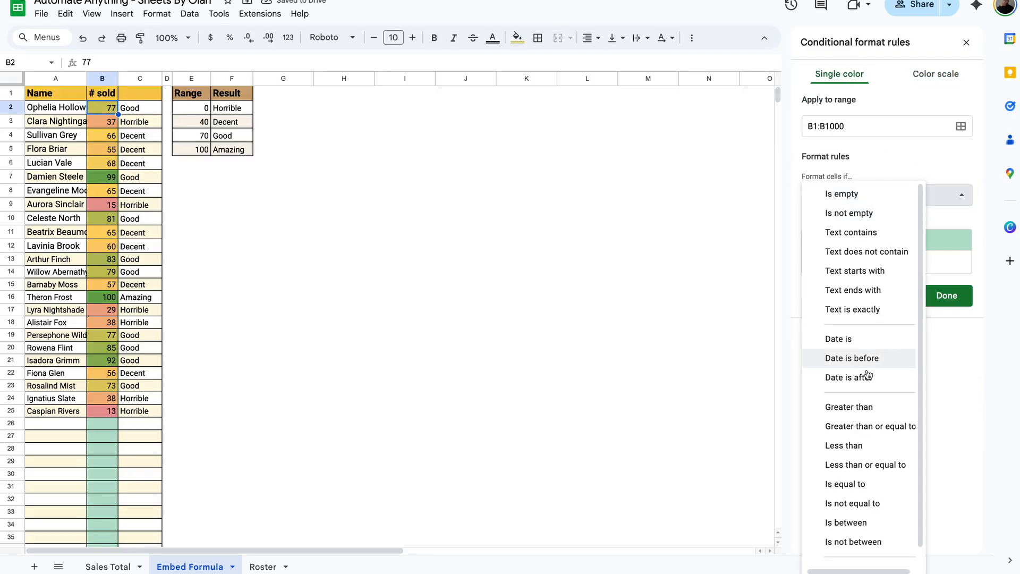
{"action": "left_click", "coordinate": [853, 464]}
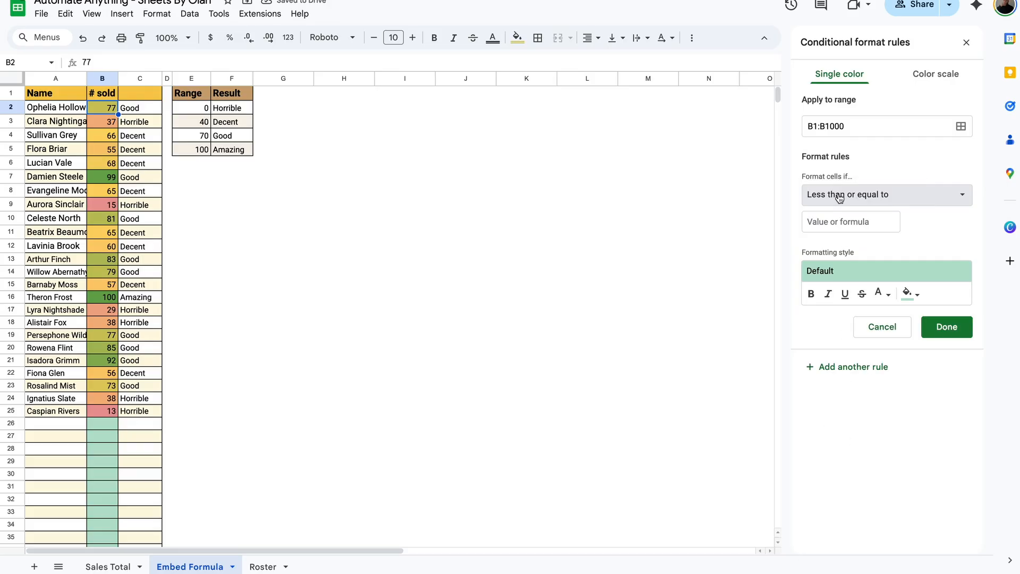
{"action": "left_click", "coordinate": [835, 221]}
{"action": "type", "text": "15"}
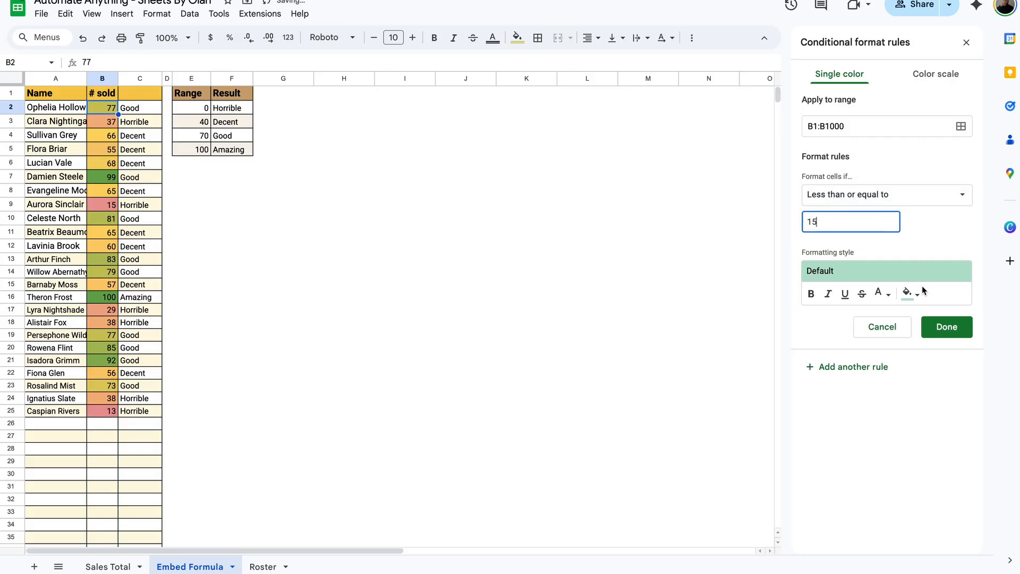
Step: Give the less-than-or-equal-to-15 rule a dark red fill with white text and save it
{"action": "left_click", "coordinate": [910, 293]}
{"action": "left_click", "coordinate": [802, 401]}
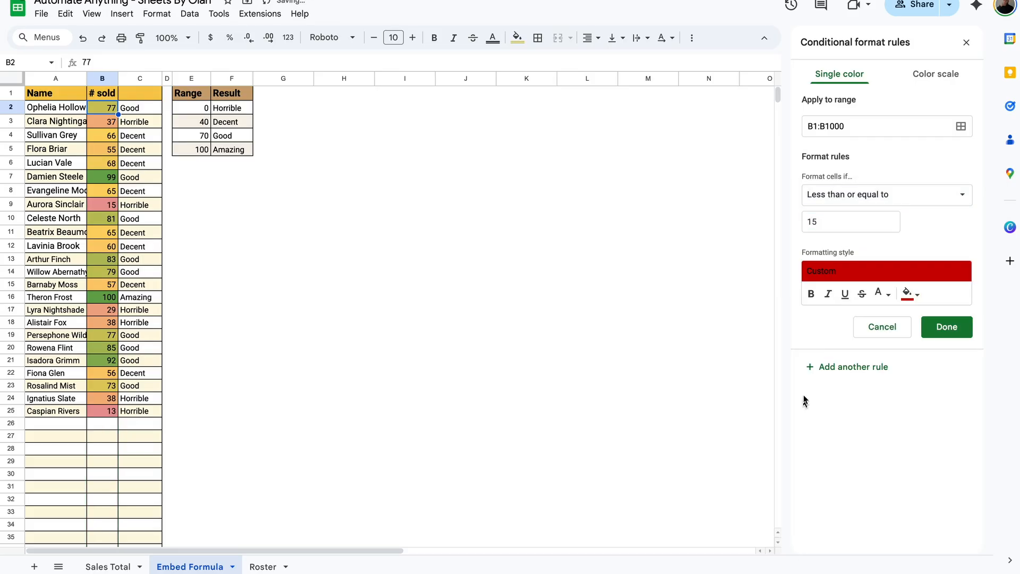
{"action": "left_click", "coordinate": [887, 290]}
{"action": "left_click", "coordinate": [1008, 340]}
{"action": "left_click", "coordinate": [925, 325]}
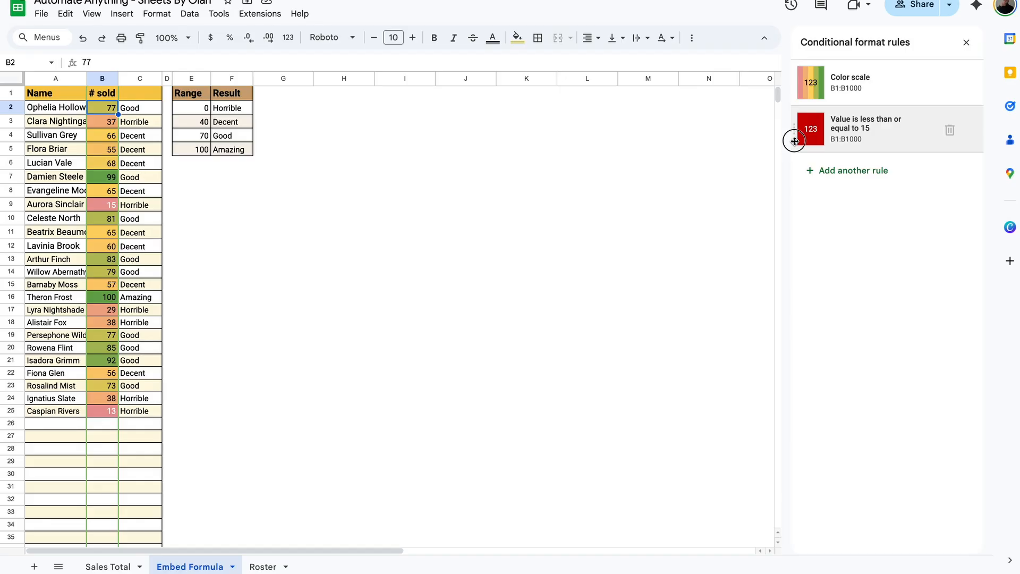
Step: Move the less-than-or-equal-to-15 rule above the color scale rule so that it takes priority, and check cell B9
{"action": "left_click_drag", "start_coordinate": [794, 141], "coordinate": [794, 102]}
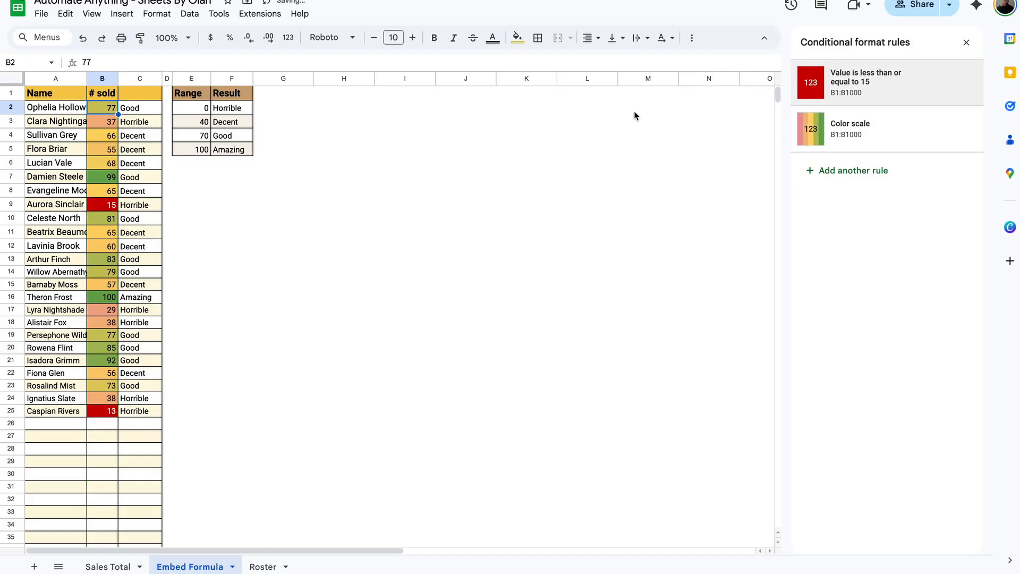
{"action": "left_click", "coordinate": [102, 205]}
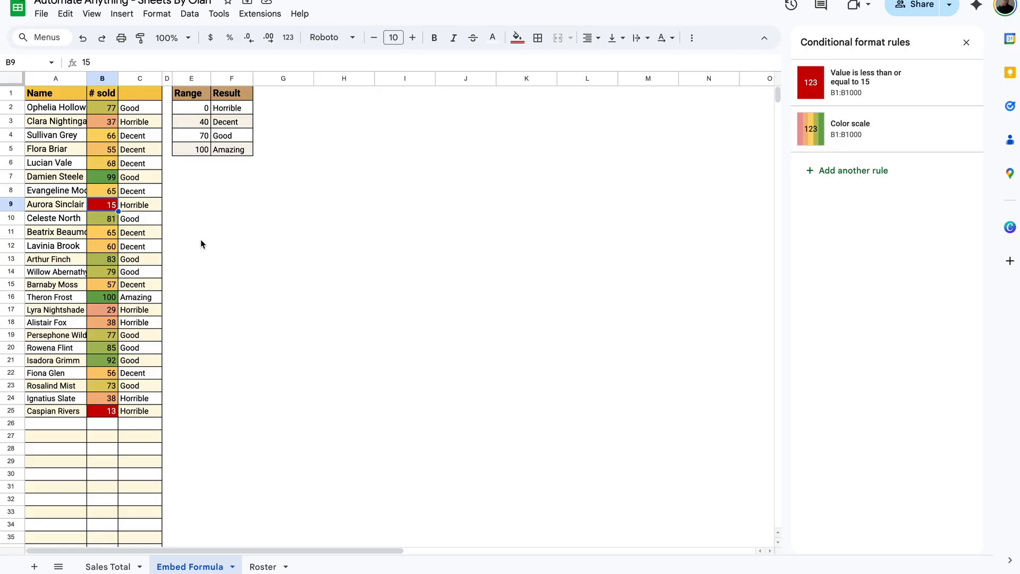
{"action": "left_click", "coordinate": [136, 207]}
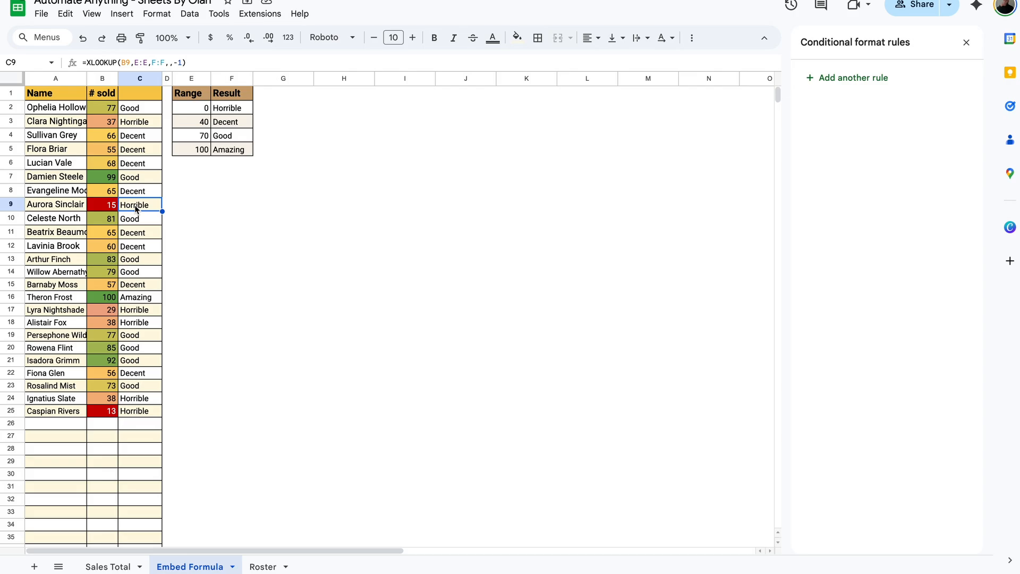
{"action": "left_click", "coordinate": [89, 210]}
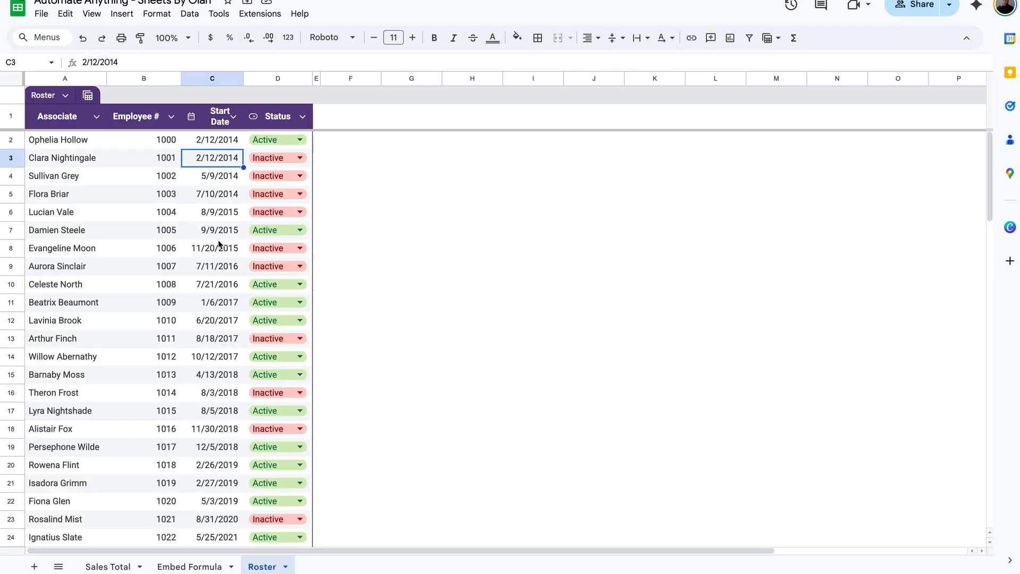
Step: Enter today's date in empty cell H5, change its number format, and clear the cell
{"action": "left_click", "coordinate": [218, 244]}
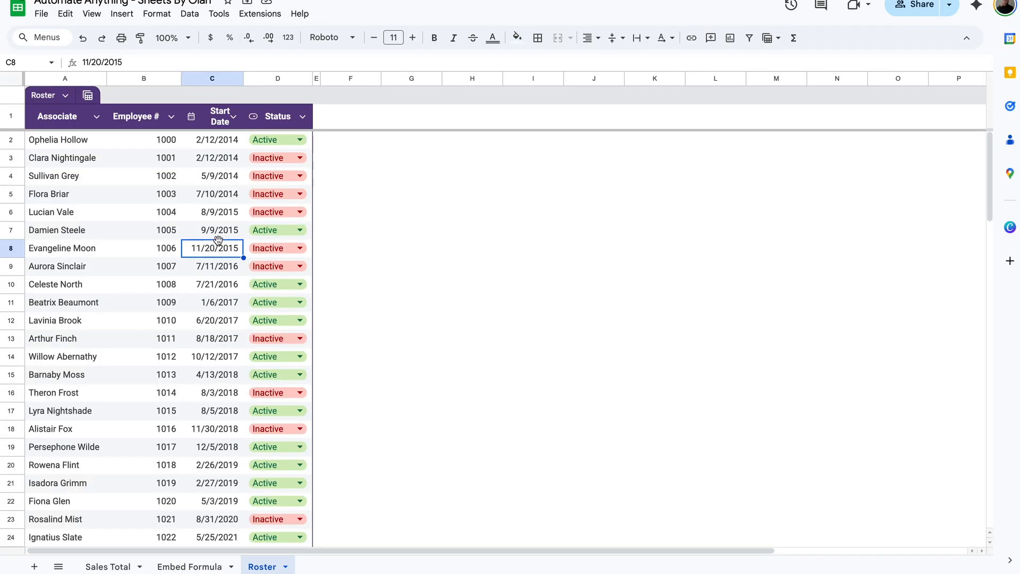
{"action": "left_click", "coordinate": [492, 194]}
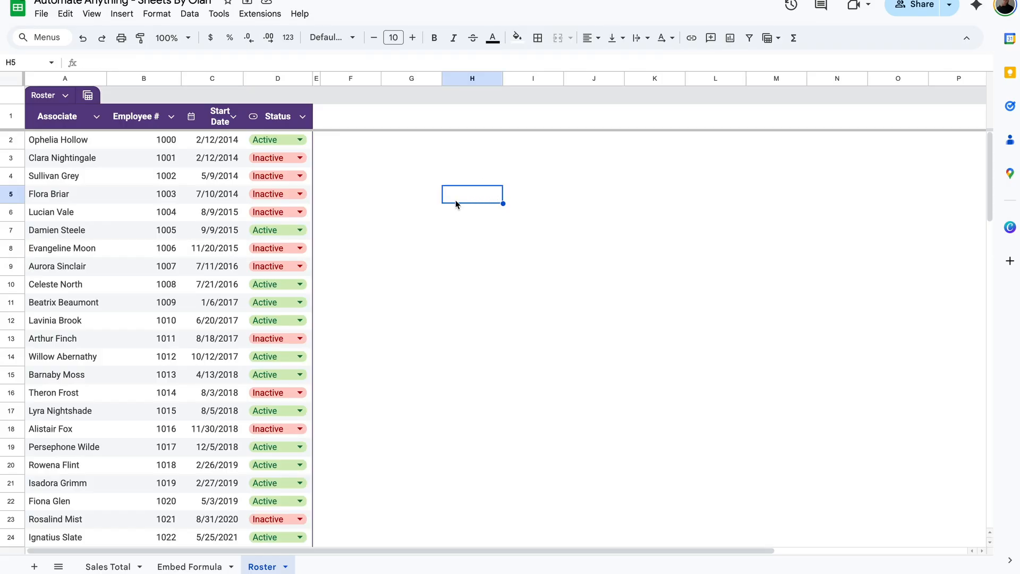
{"action": "key", "text": "ctrl+semicolon"}
{"action": "left_click", "coordinate": [288, 37]}
{"action": "left_click", "coordinate": [319, 110]}
{"action": "key", "text": "Delete"}
{"action": "left_click", "coordinate": [473, 212]}
{"action": "left_click", "coordinate": [473, 173]}
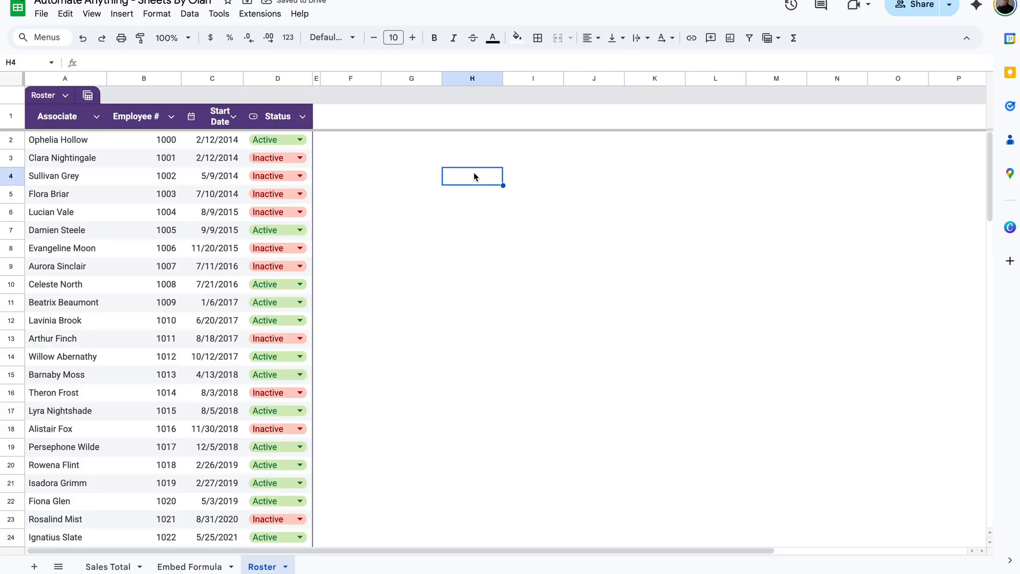
Step: Start a conditional formatting rule for the Start Date column with the condition "Is between"
{"action": "left_click", "coordinate": [219, 178]}
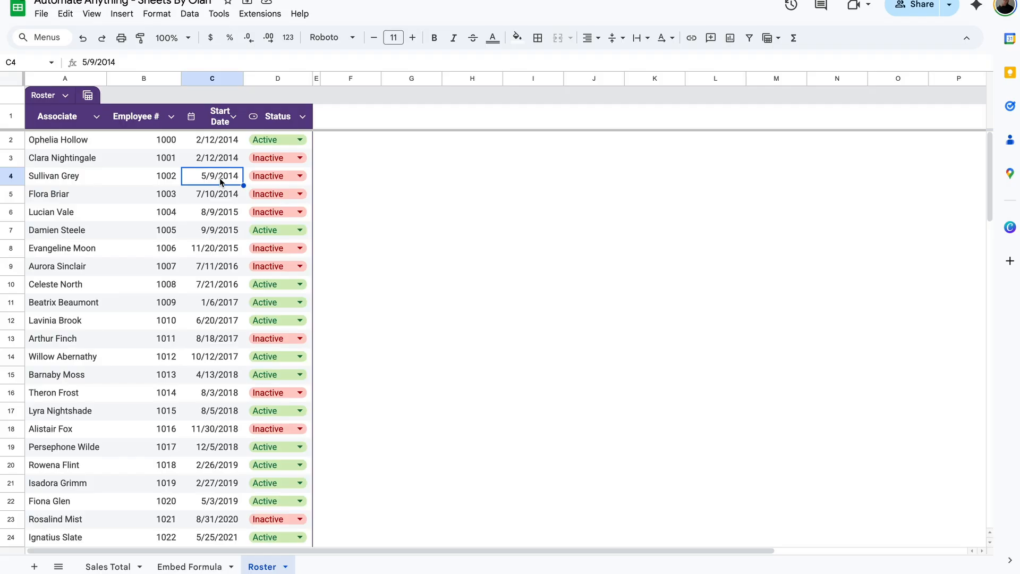
{"action": "left_click", "coordinate": [226, 141]}
{"action": "left_click", "coordinate": [214, 79]}
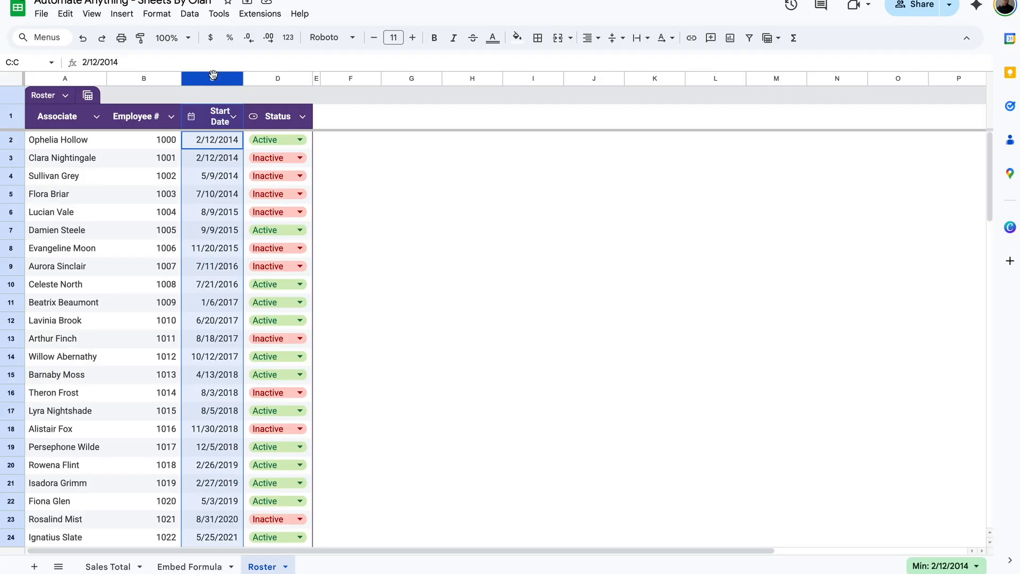
{"action": "left_click", "coordinate": [157, 13]}
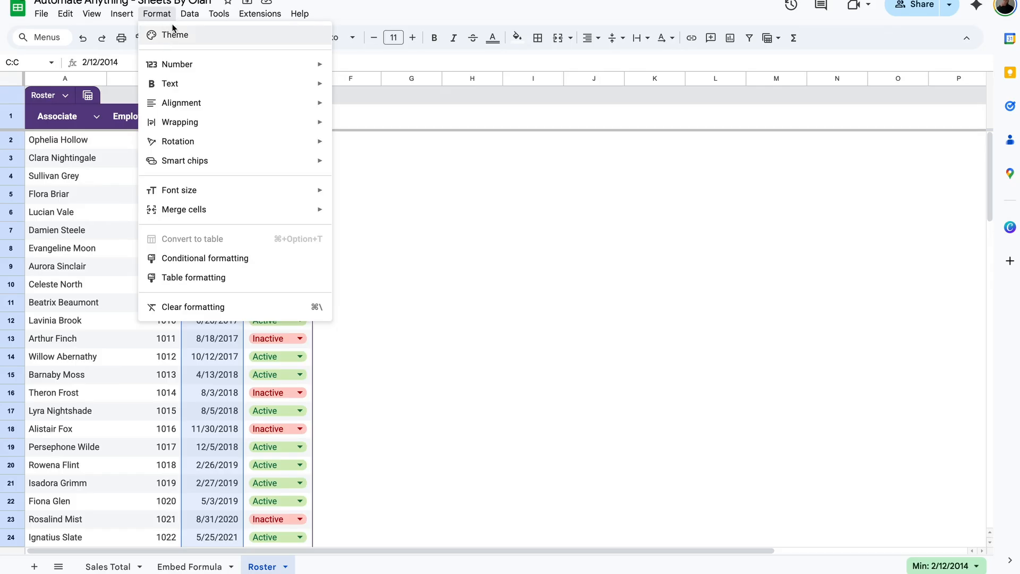
{"action": "left_click", "coordinate": [210, 258]}
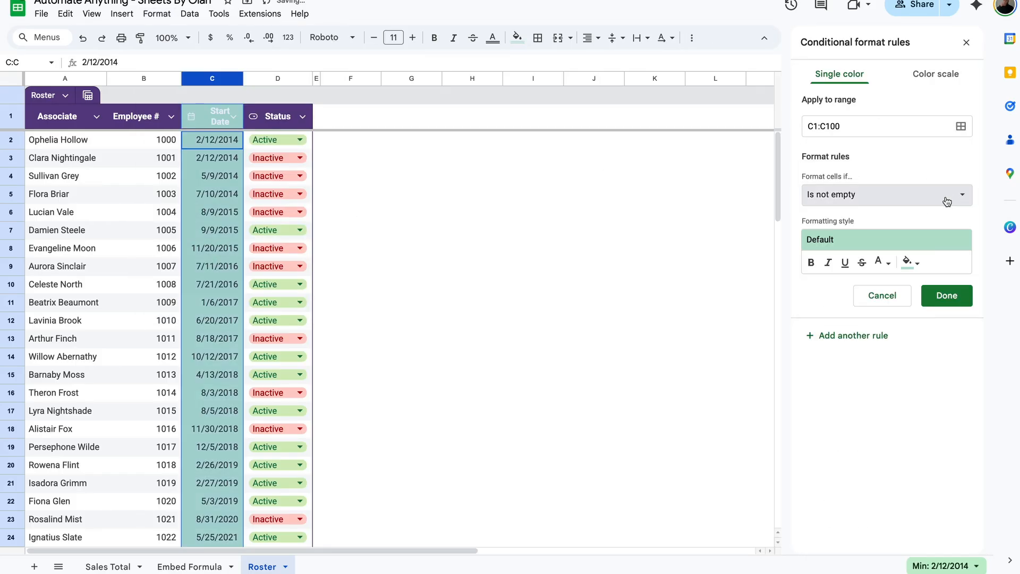
{"action": "left_click", "coordinate": [903, 196]}
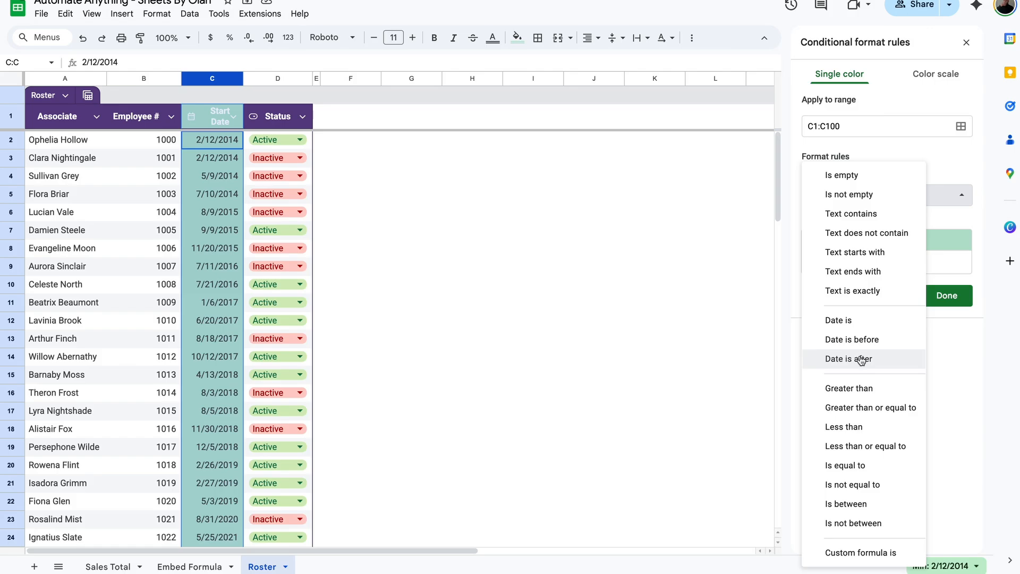
{"action": "left_click", "coordinate": [861, 505]}
Step: Set the rule's date range to between 1/1/2017 and 12/31/2018
{"action": "left_click", "coordinate": [850, 225]}
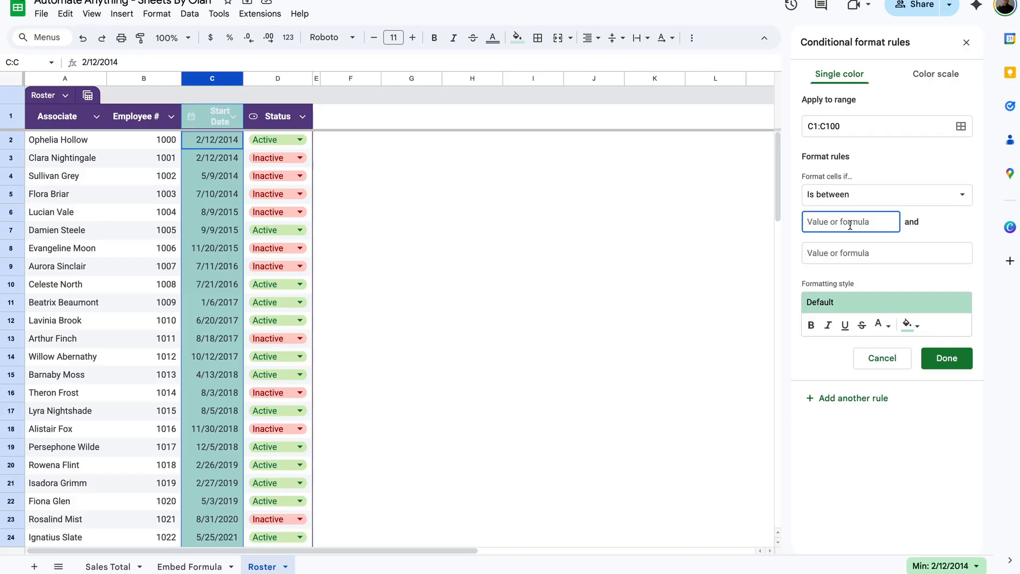
{"action": "type", "text": "1/1/2017"}
{"action": "key", "text": "Tab"}
{"action": "type", "text": "12/"}
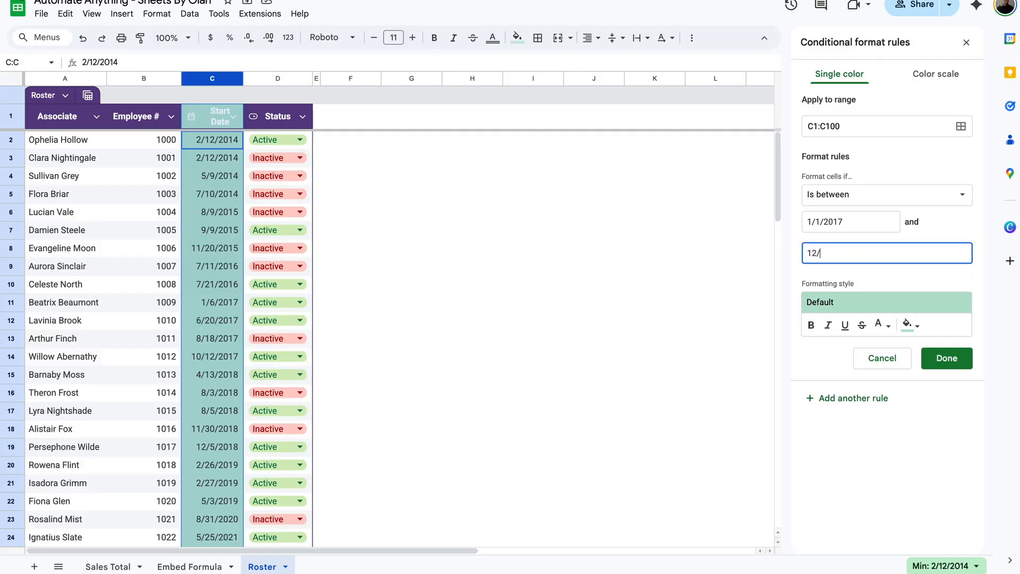
{"action": "type", "text": "31/2017"}
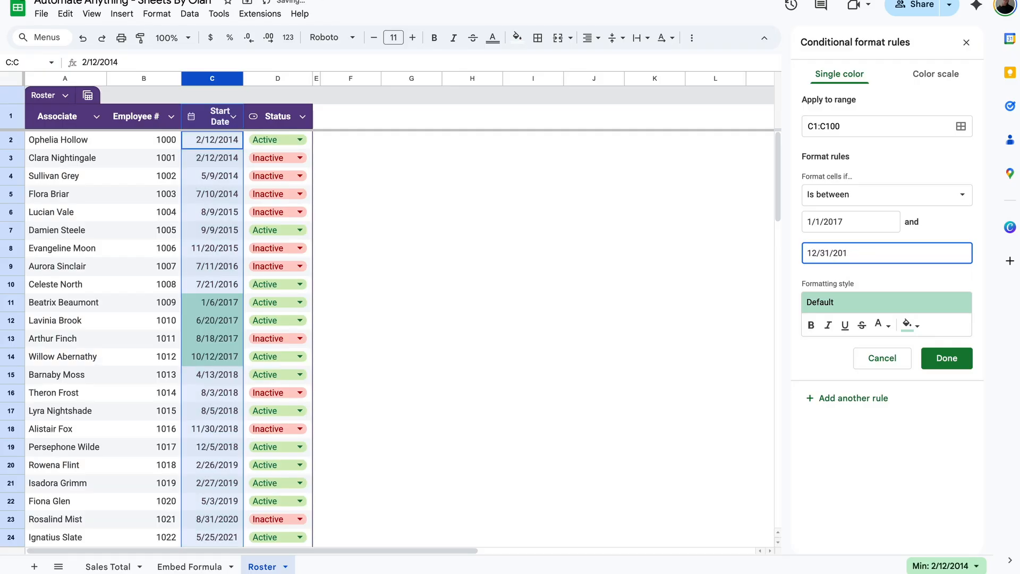
{"action": "key", "text": "BackSpace"}
{"action": "type", "text": "8"}
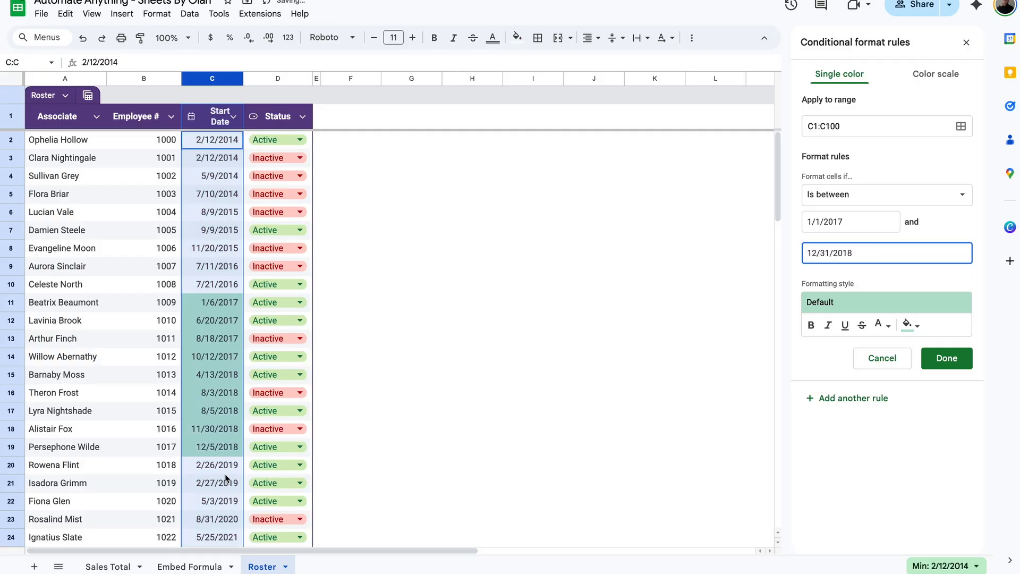
Step: Give the date range rule a blue fill with white text and save it
{"action": "left_click", "coordinate": [907, 324]}
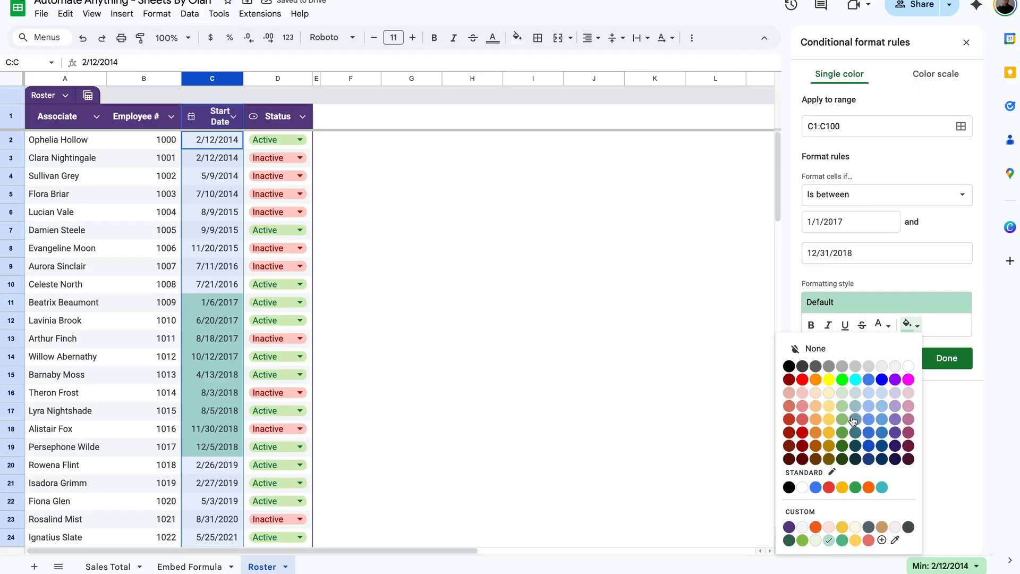
{"action": "left_click", "coordinate": [870, 433]}
{"action": "left_click", "coordinate": [879, 325]}
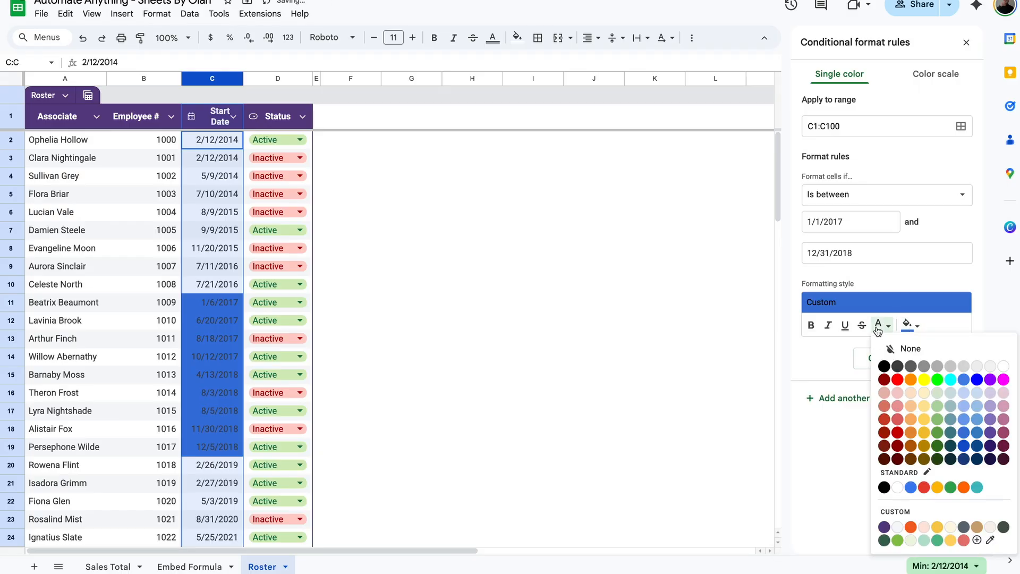
{"action": "left_click", "coordinate": [879, 326]}
{"action": "left_click", "coordinate": [947, 357]}
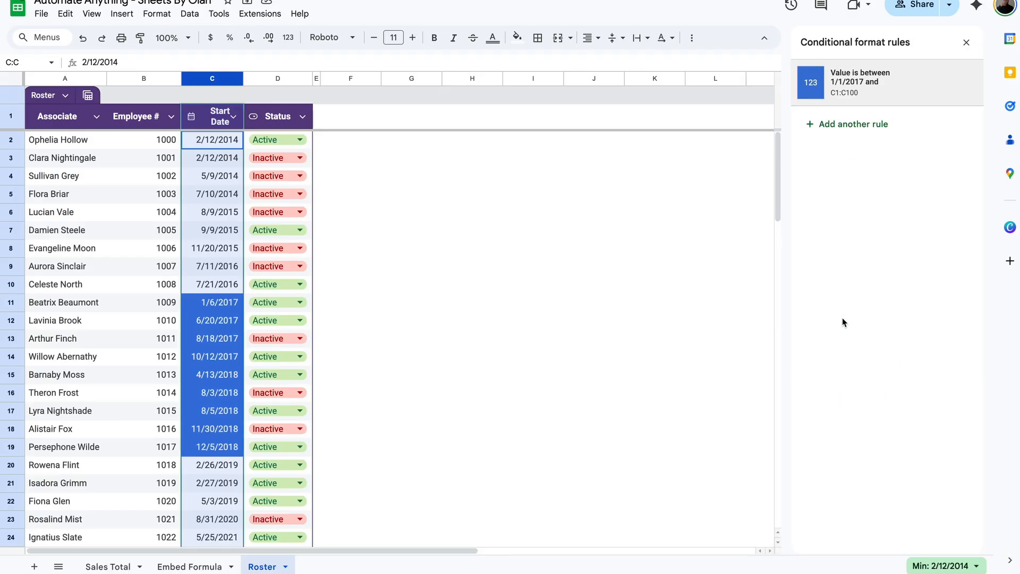
Step: Reopen the date rule, change its condition to "Is not between", and check the coloring down the Start Date column
{"action": "left_click", "coordinate": [860, 92]}
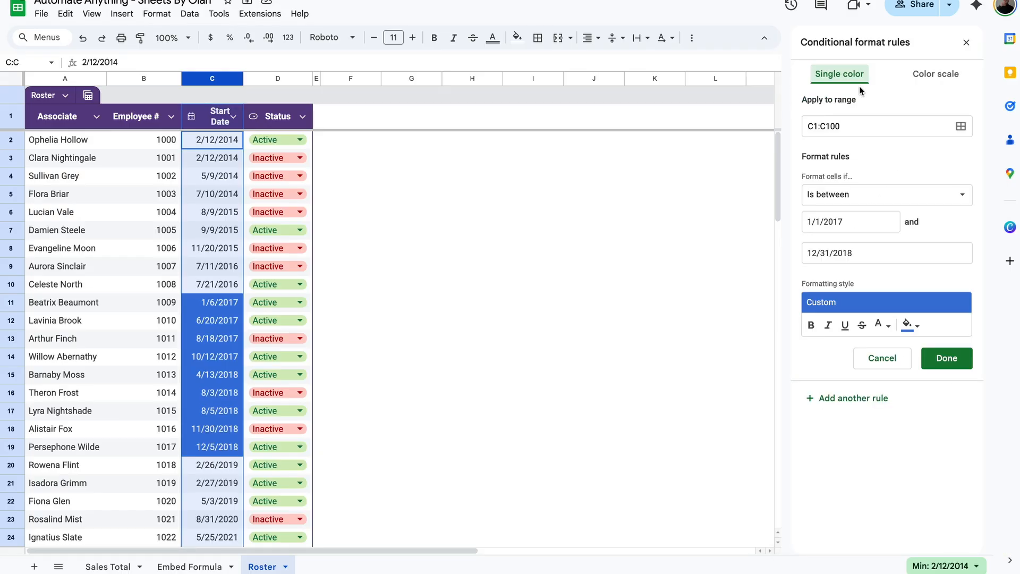
{"action": "left_click", "coordinate": [856, 201]}
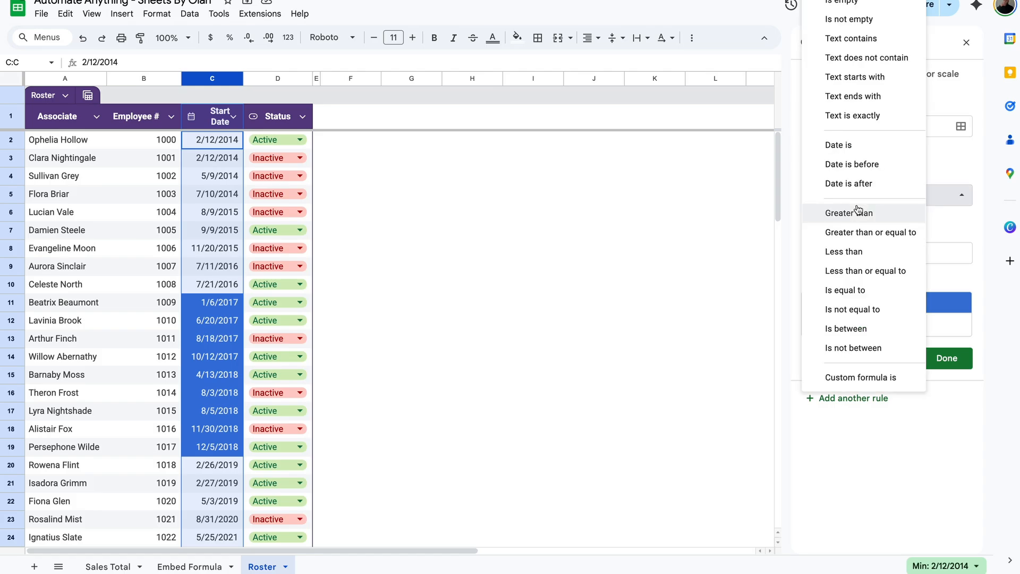
{"action": "left_click", "coordinate": [849, 348]}
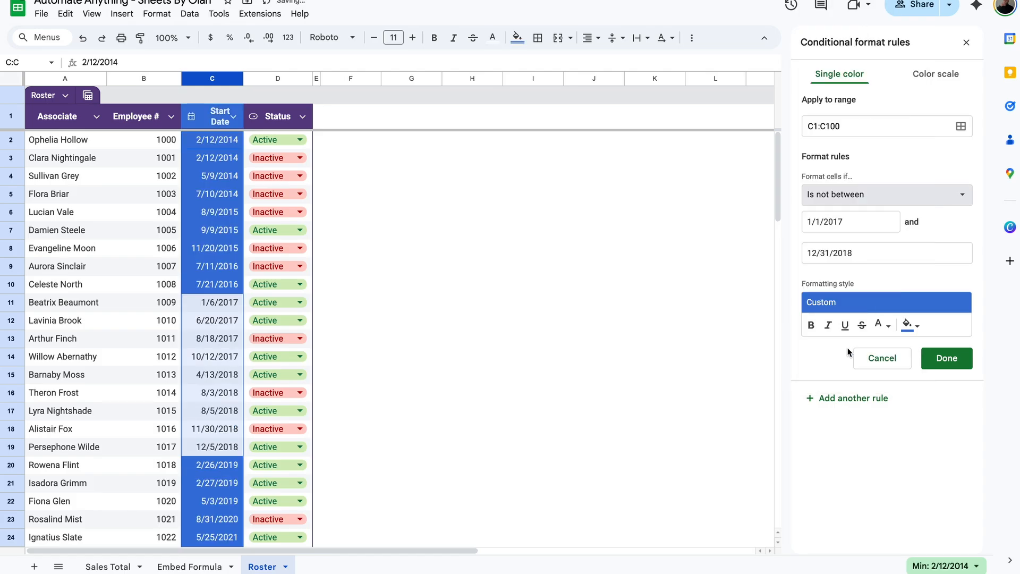
{"action": "scroll", "coordinate": [221, 182], "scroll_direction": "down", "scroll_amount": 3}
{"action": "scroll", "coordinate": [221, 182], "scroll_direction": "up", "scroll_amount": 3}
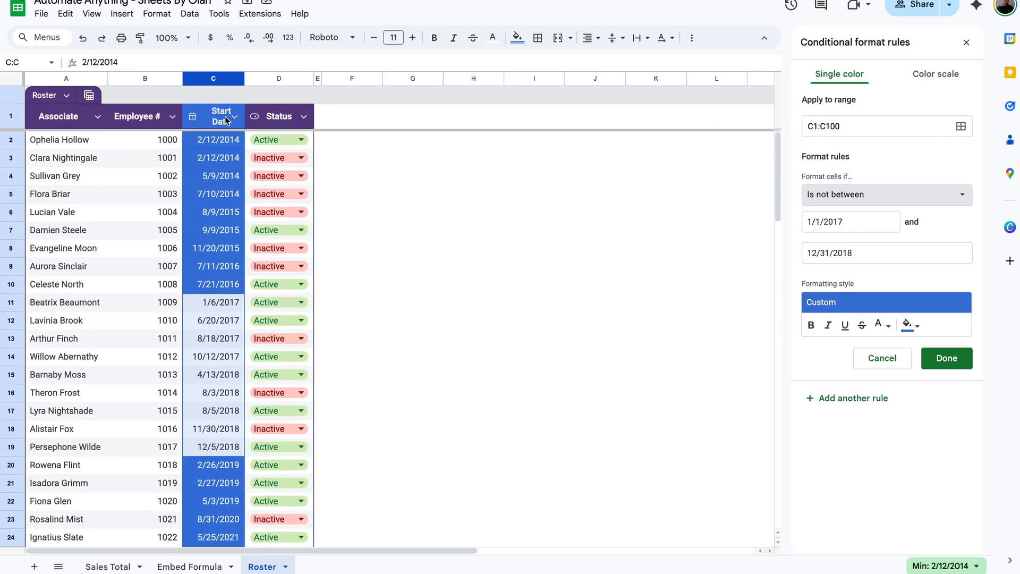
Step: Change the rule's range to C2:C100 so that the header is excluded, and save it
{"action": "left_click", "coordinate": [819, 125]}
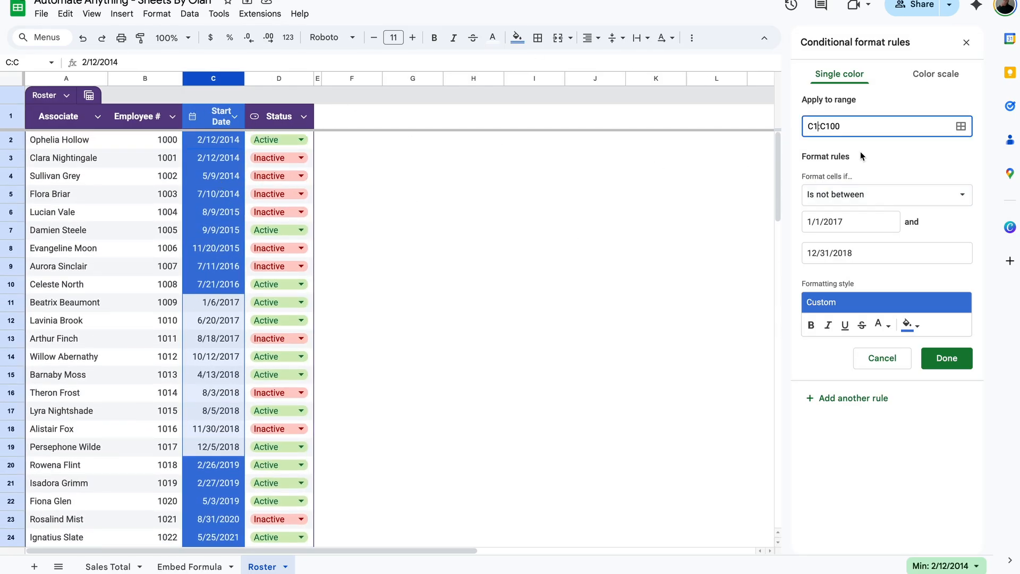
{"action": "key", "text": "BackSpace"}
{"action": "type", "text": "2"}
{"action": "left_click", "coordinate": [938, 359]}
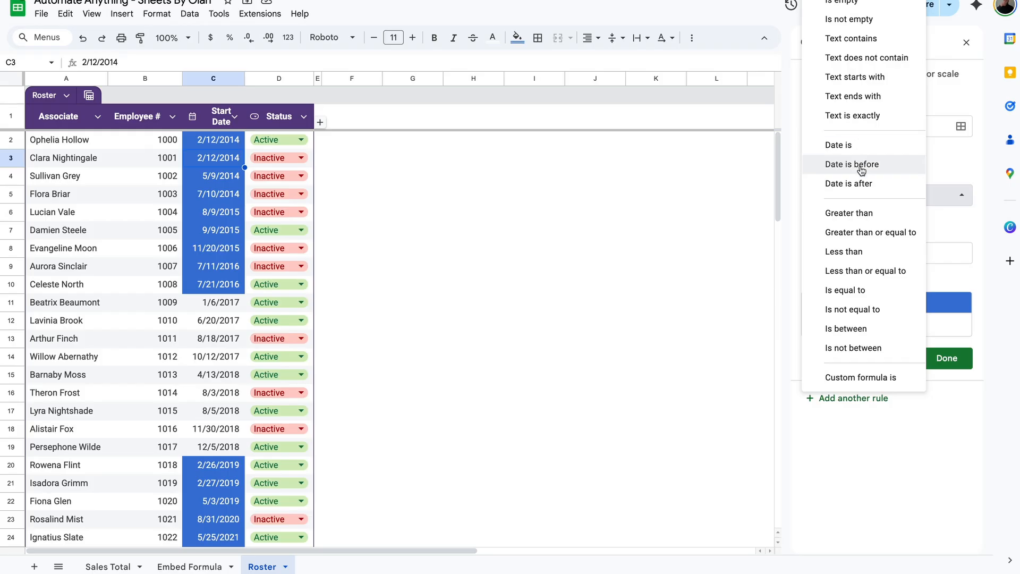
Step: Change the rule's condition to "Date is after" the exact date 1/1/2017 and check the highlighted start dates
{"action": "left_click", "coordinate": [853, 184]}
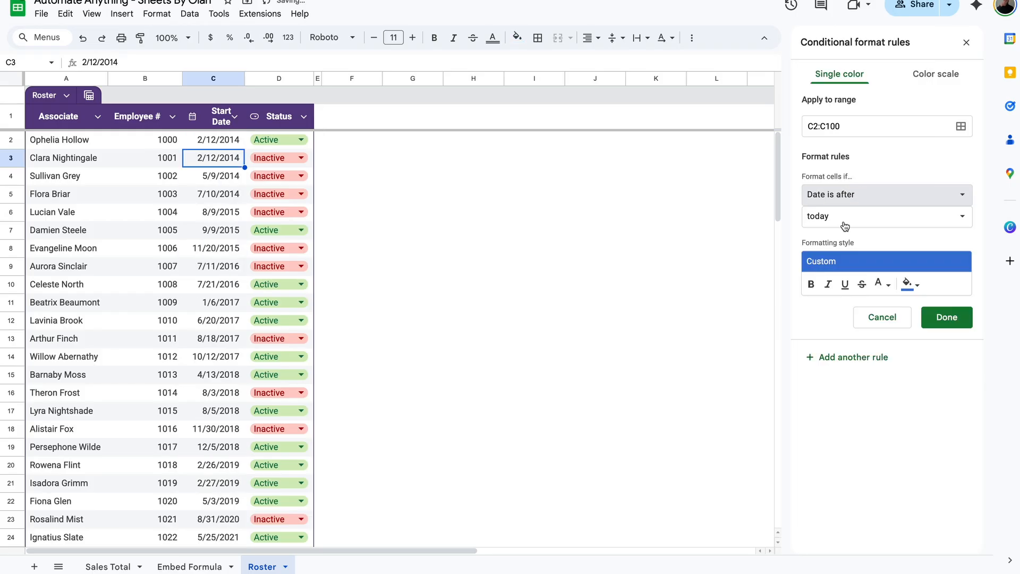
{"action": "left_click", "coordinate": [853, 222]}
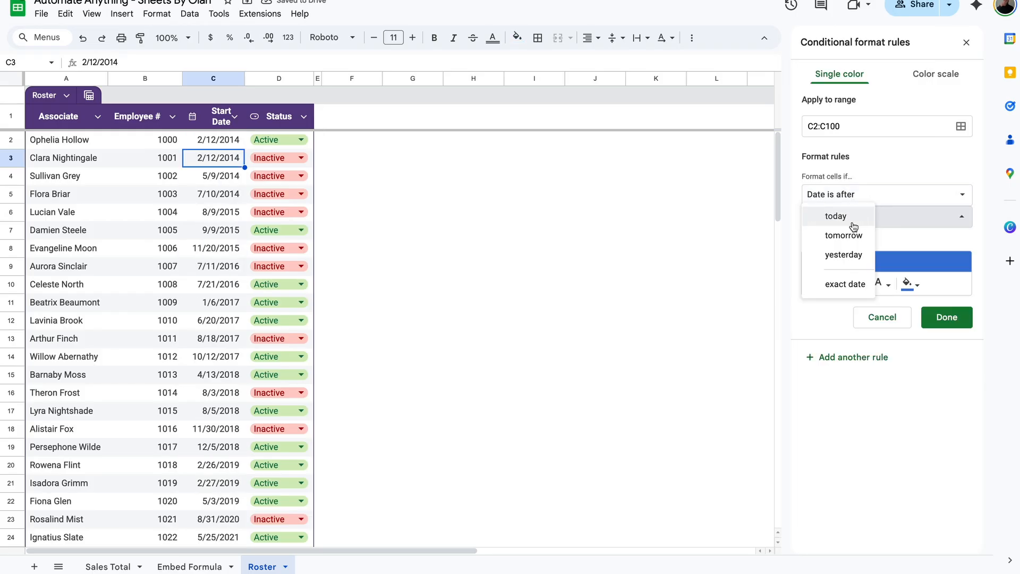
{"action": "left_click", "coordinate": [845, 284]}
{"action": "type", "text": "1/1/2017"}
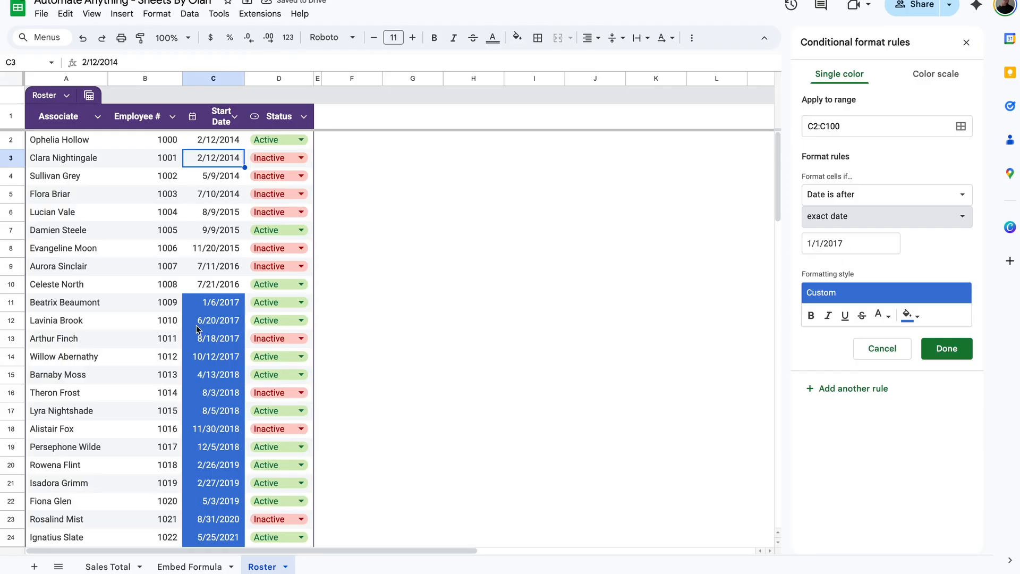
{"action": "scroll", "coordinate": [211, 304], "scroll_direction": "down", "scroll_amount": 5}
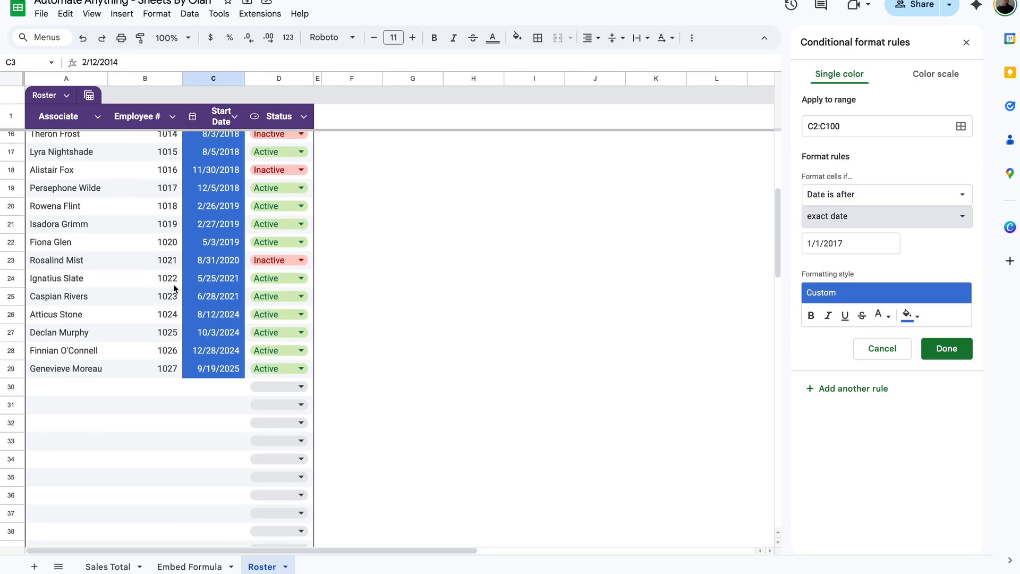
{"action": "scroll", "coordinate": [193, 411], "scroll_direction": "up", "scroll_amount": 5}
Step: Replace the rule's exact date with the absolute cell reference =$G$1 and save the rule
{"action": "left_click_drag", "start_coordinate": [855, 243], "coordinate": [735, 230]}
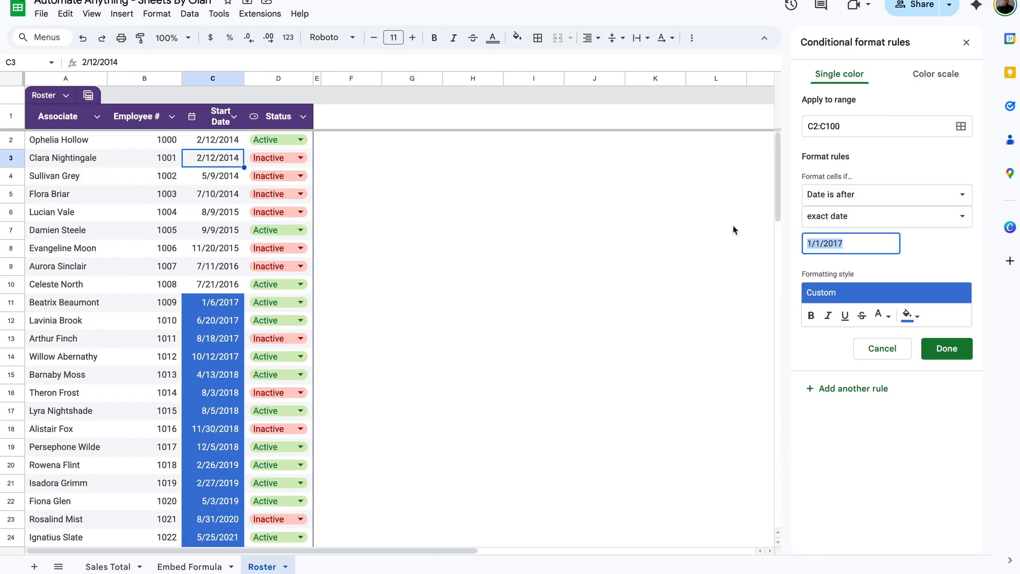
{"action": "key", "text": "BackSpace"}
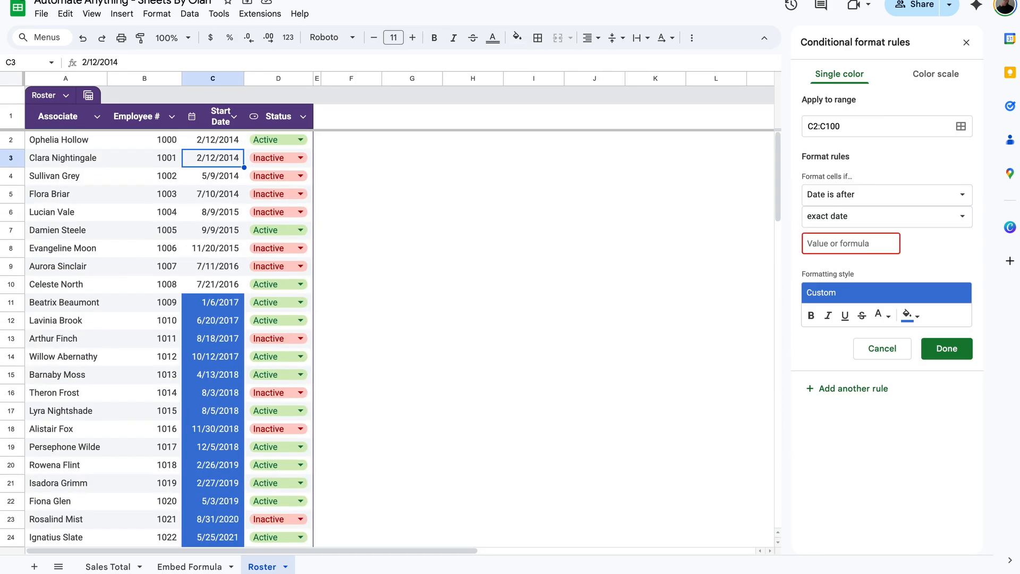
{"action": "type", "text": "="}
{"action": "type", "text": "g"}
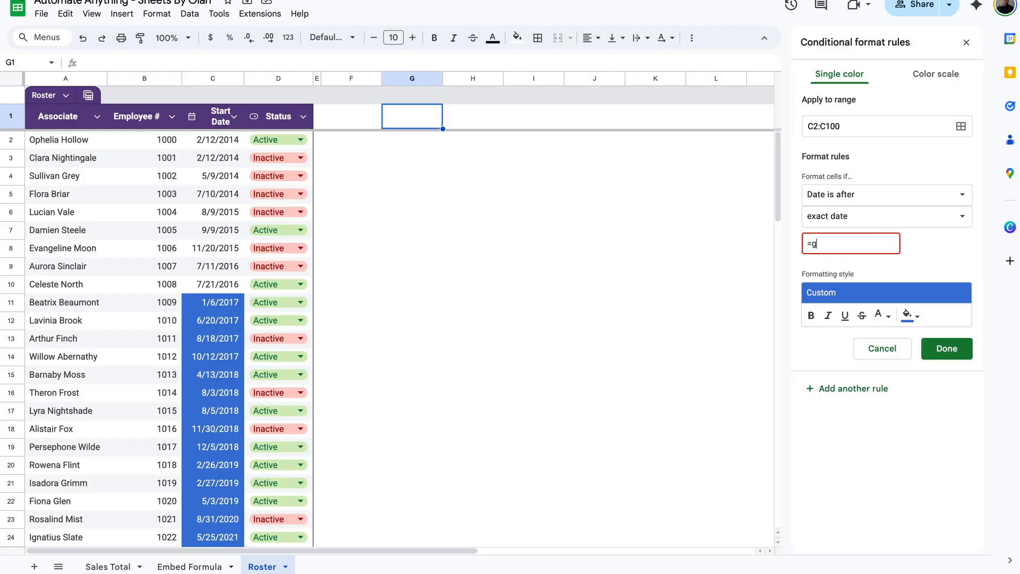
{"action": "key", "text": "BackSpace"}
{"action": "type", "text": "G1"}
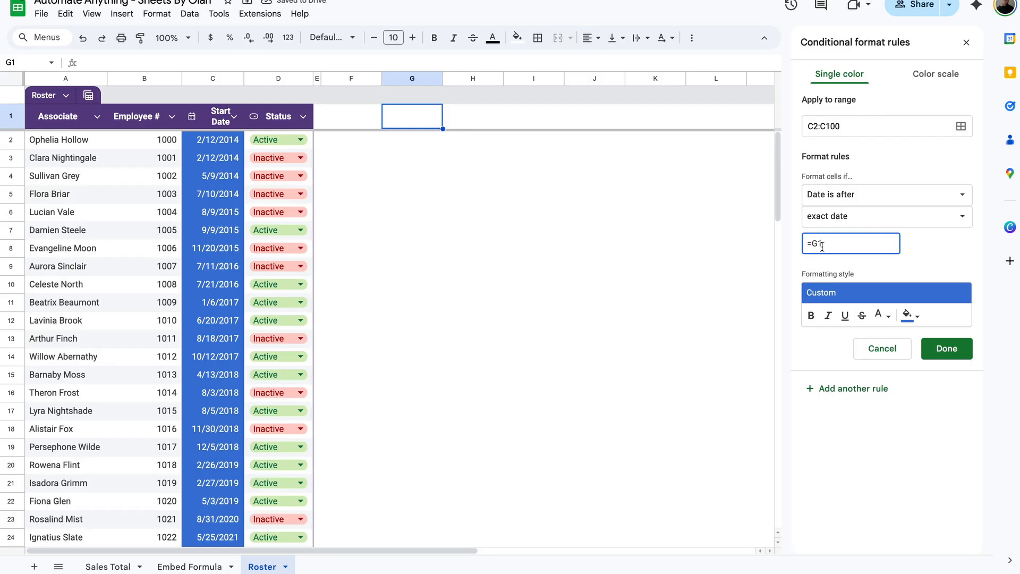
{"action": "type", "text": "$"}
{"action": "key", "text": "Right"}
{"action": "type", "text": "$"}
{"action": "left_click", "coordinate": [949, 355]}
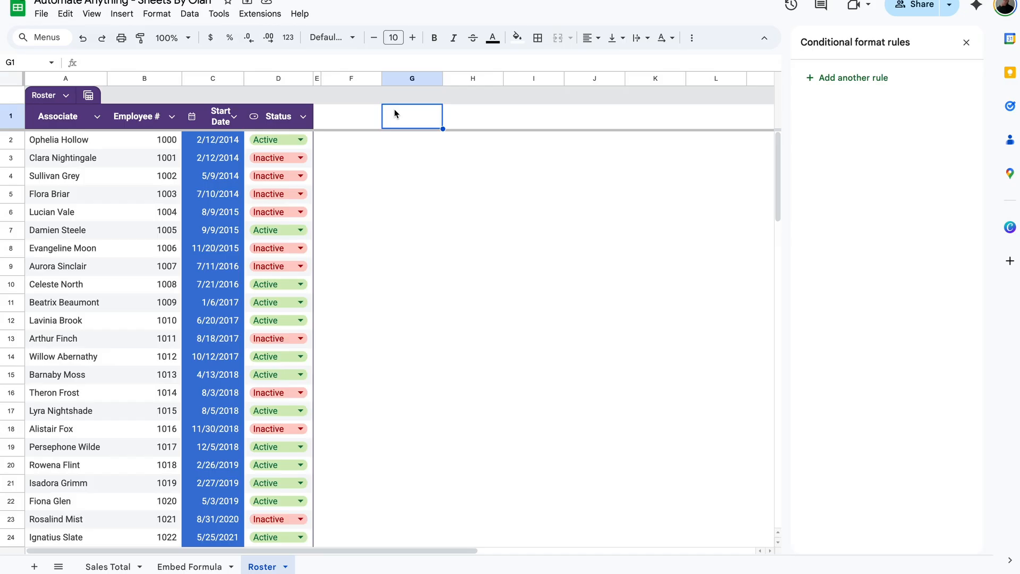
Step: Add a data validation rule to cell G1 with the criterion "Is valid date" that rejects invalid input
{"action": "left_click", "coordinate": [190, 13]}
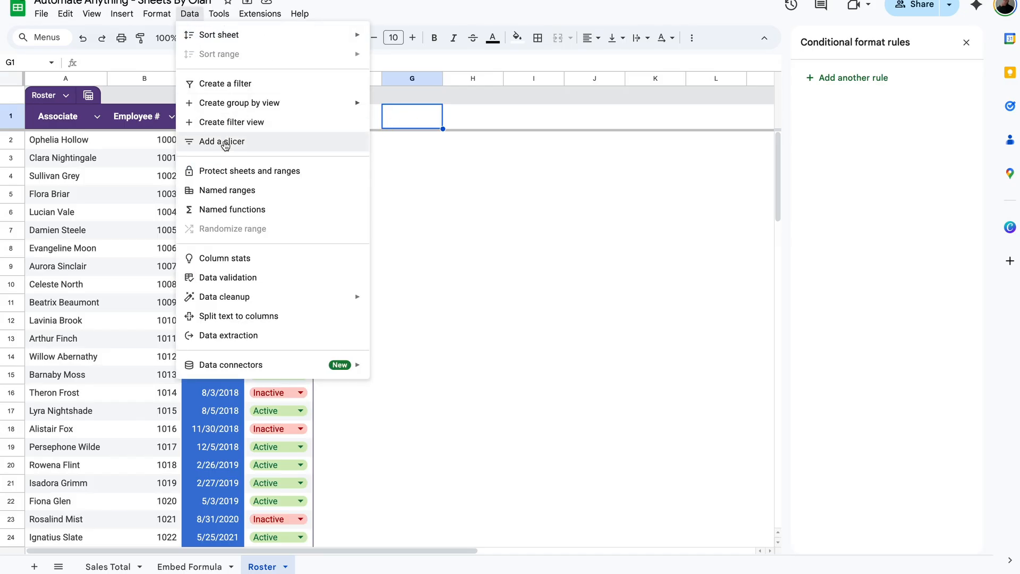
{"action": "left_click", "coordinate": [224, 278]}
{"action": "left_click", "coordinate": [950, 94]}
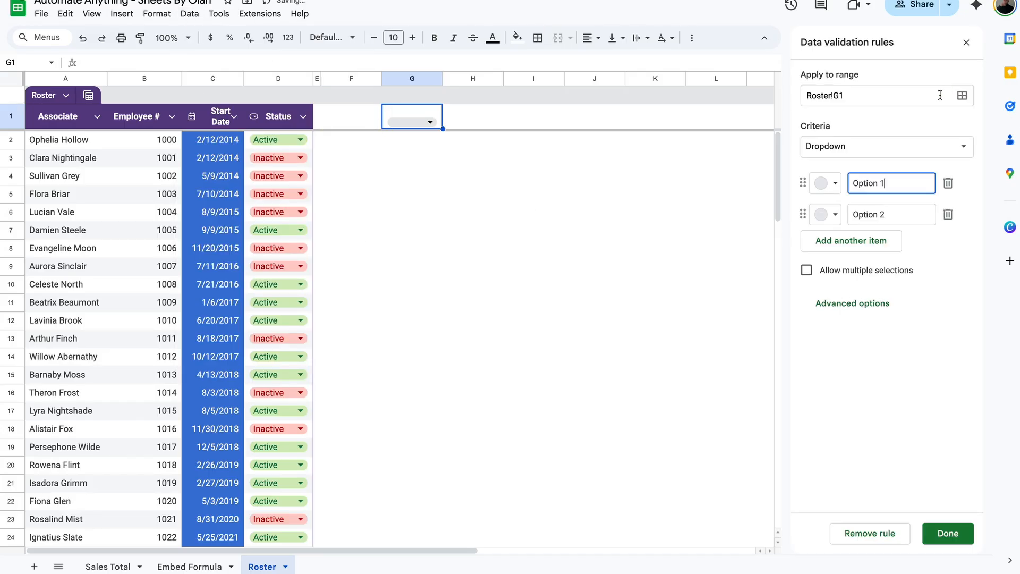
{"action": "left_click", "coordinate": [871, 152]}
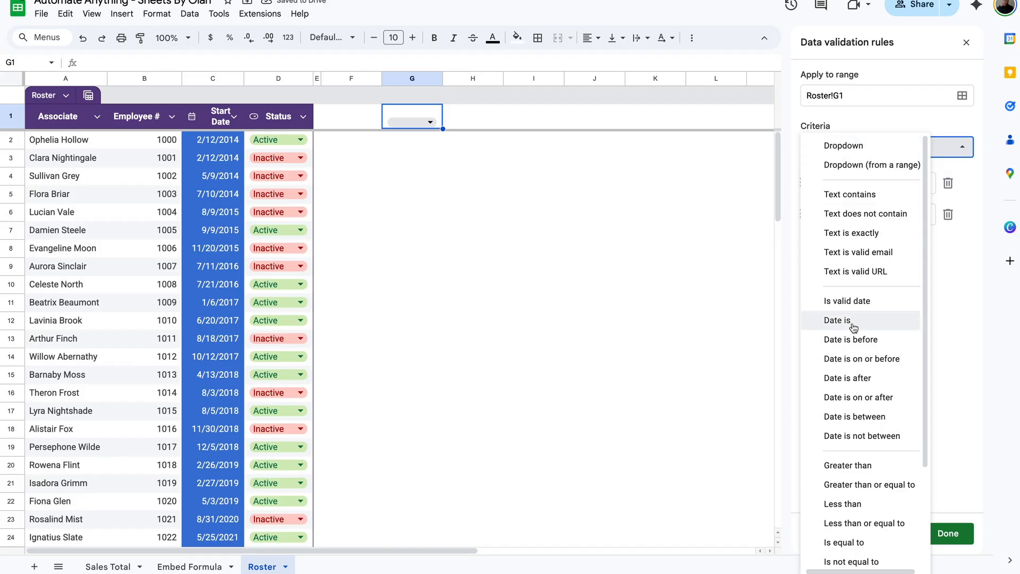
{"action": "left_click", "coordinate": [866, 309]}
{"action": "left_click", "coordinate": [845, 280]}
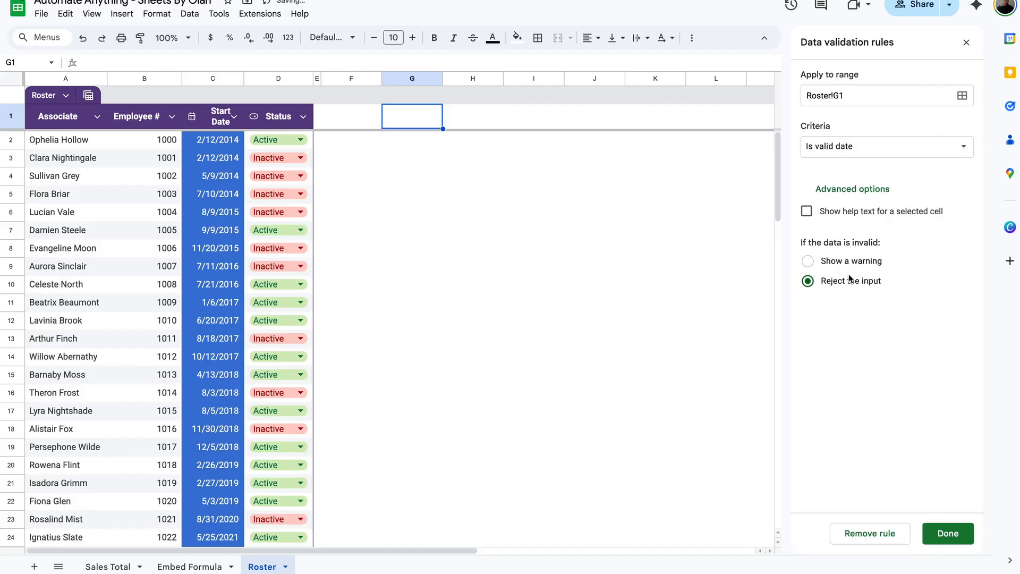
{"action": "left_click", "coordinate": [948, 533]}
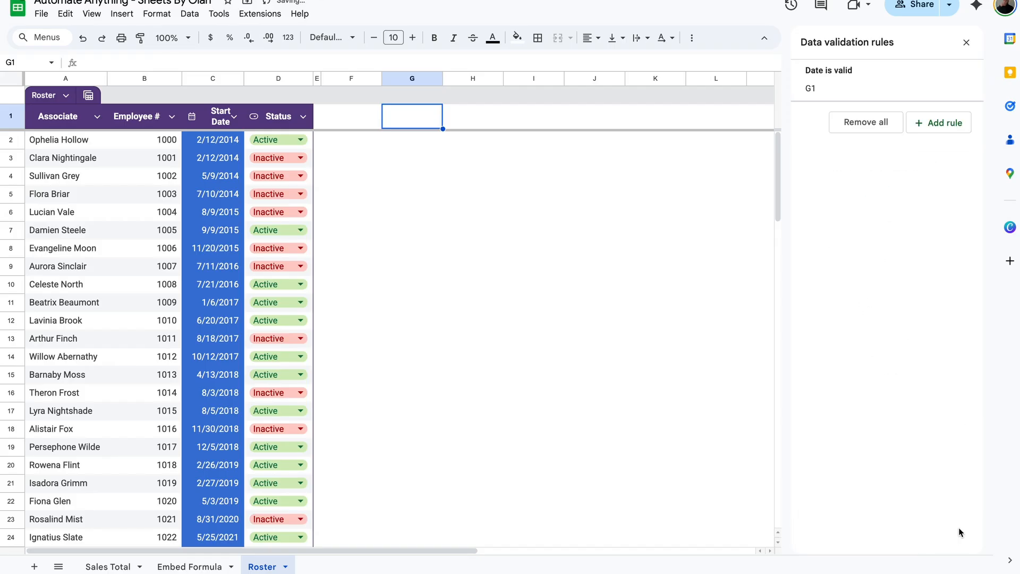
Step: Close the data validation rules and pick 7/1/2024 from the calendar as the date in cell G1
{"action": "left_click", "coordinate": [966, 43]}
{"action": "double_click", "coordinate": [416, 114]}
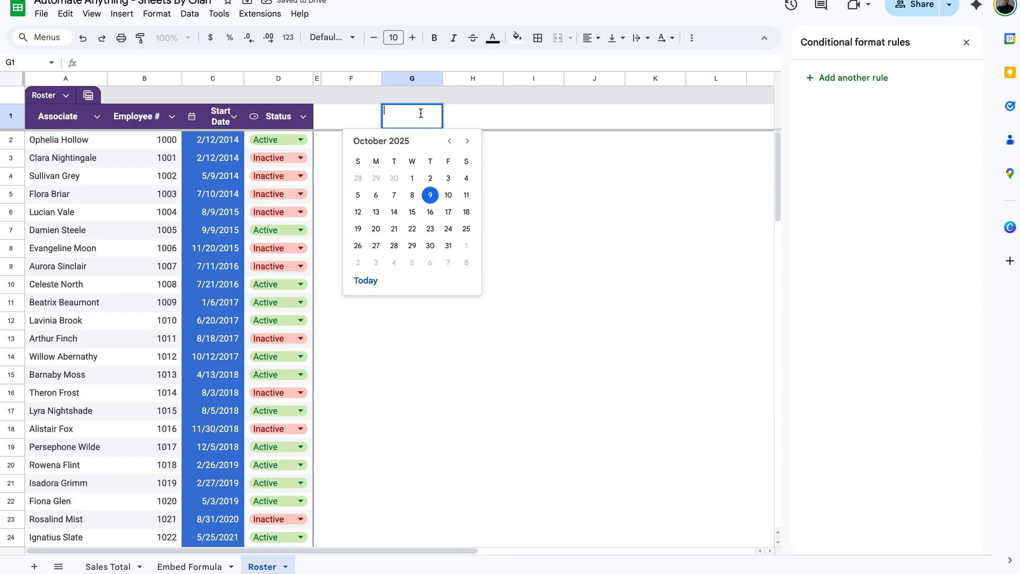
{"action": "left_click", "coordinate": [450, 141]}
{"action": "left_click", "coordinate": [451, 142]}
{"action": "left_click", "coordinate": [450, 142]}
{"action": "left_click", "coordinate": [450, 142]}
{"action": "left_click", "coordinate": [449, 141]}
{"action": "left_click", "coordinate": [449, 142]}
{"action": "left_click", "coordinate": [449, 142]}
{"action": "left_click", "coordinate": [449, 140]}
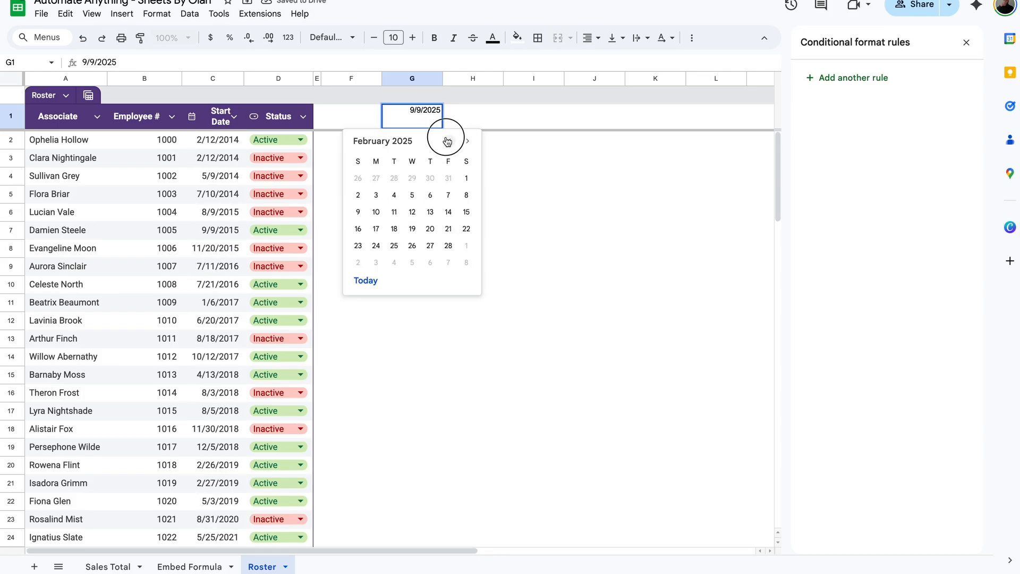
{"action": "left_click", "coordinate": [448, 141]}
{"action": "left_click", "coordinate": [448, 141]}
{"action": "left_click", "coordinate": [447, 142]}
{"action": "left_click", "coordinate": [447, 142]}
{"action": "left_click", "coordinate": [447, 142]}
{"action": "left_click", "coordinate": [448, 141]}
{"action": "left_click", "coordinate": [447, 142]}
{"action": "left_click", "coordinate": [376, 178]}
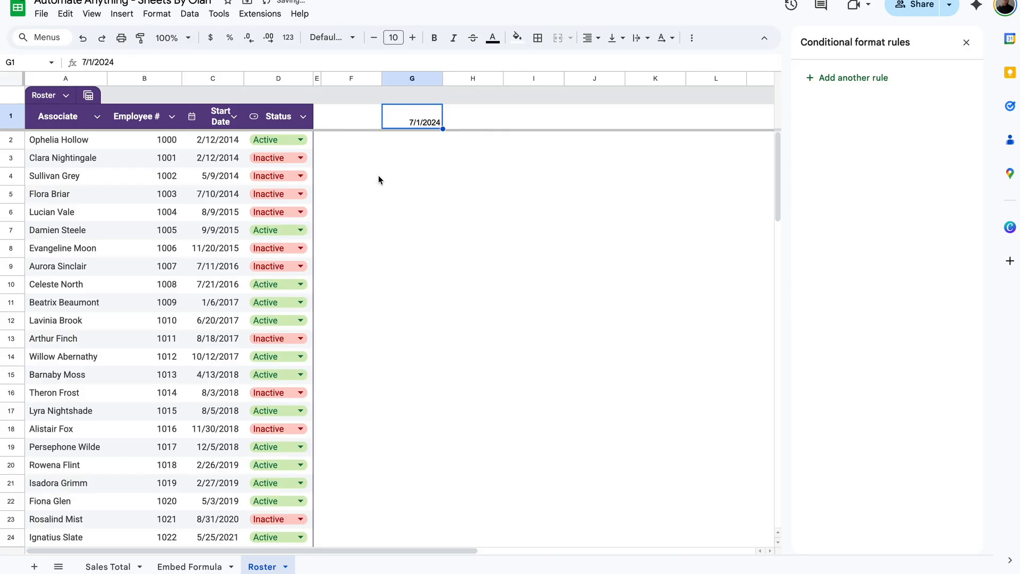
{"action": "left_click", "coordinate": [439, 157]}
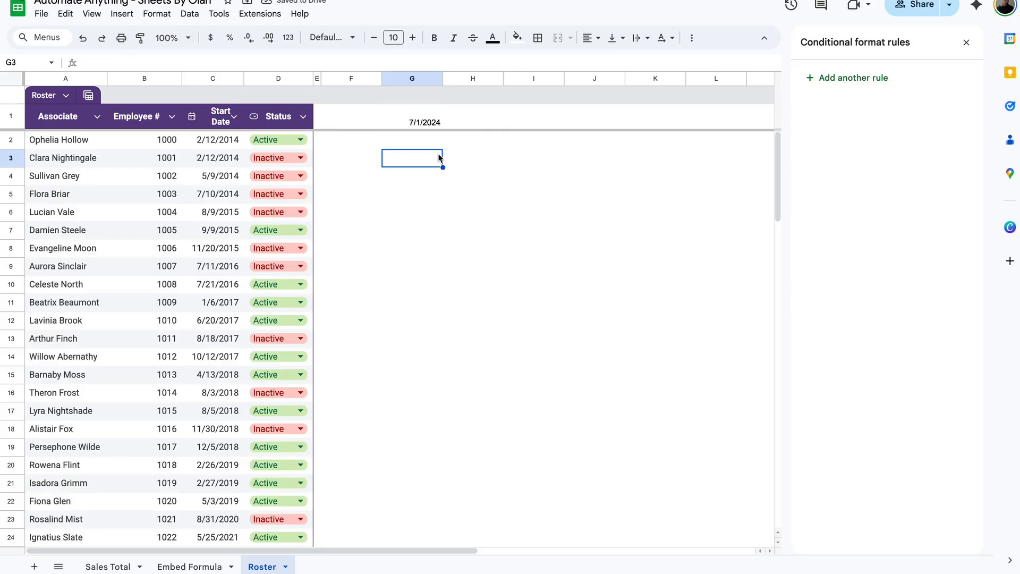
Step: Check the highlighted start dates further down the roster and change the date in G1 to 12/1/2018
{"action": "scroll", "coordinate": [439, 157], "scroll_direction": "down", "scroll_amount": 3}
{"action": "left_click", "coordinate": [220, 390]}
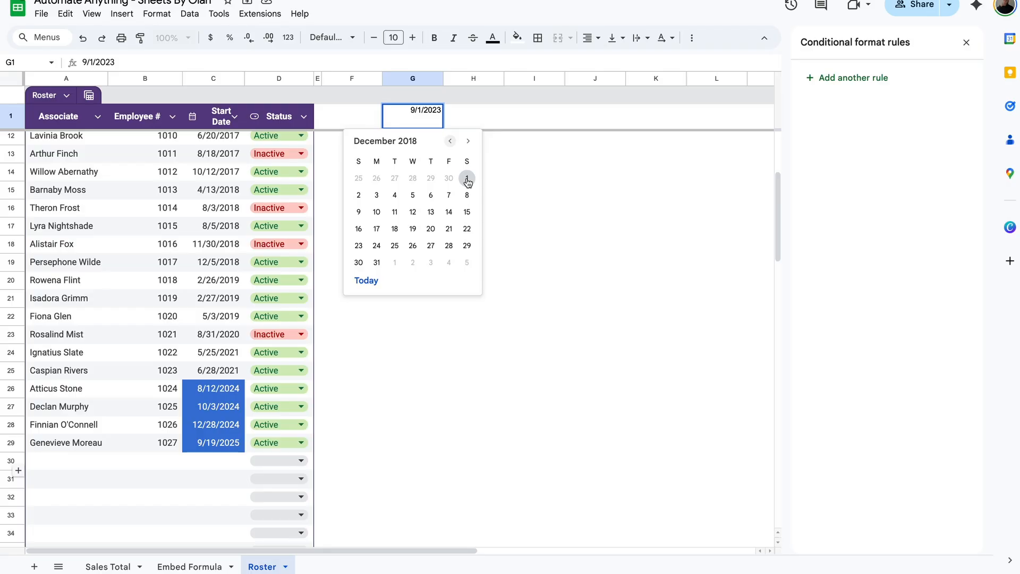
{"action": "left_click", "coordinate": [467, 179]}
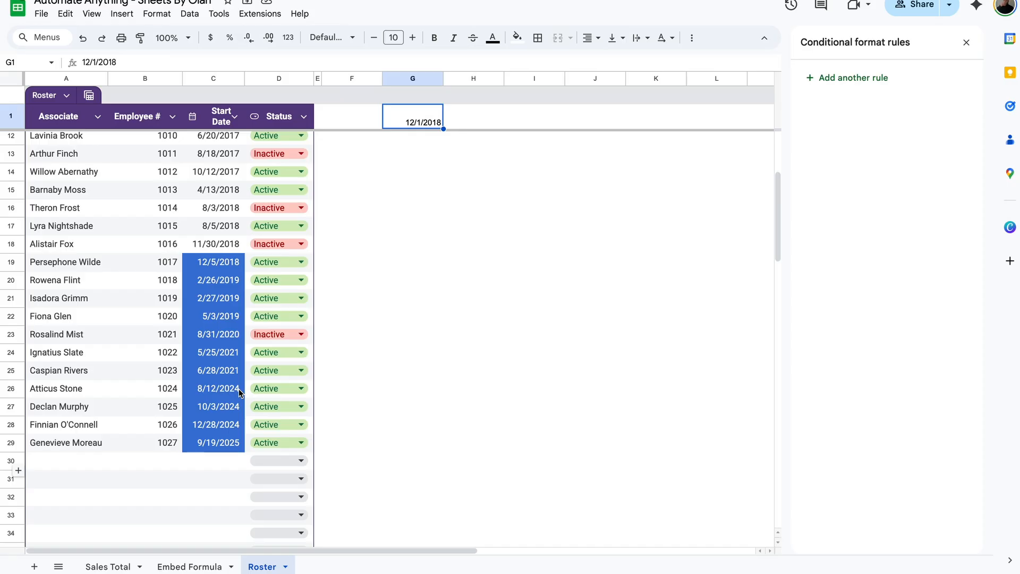
Step: Open the Start Date rule, change its condition to "Date is before" the exact date =$G$1, and check the highlighted dates
{"action": "left_click", "coordinate": [840, 92]}
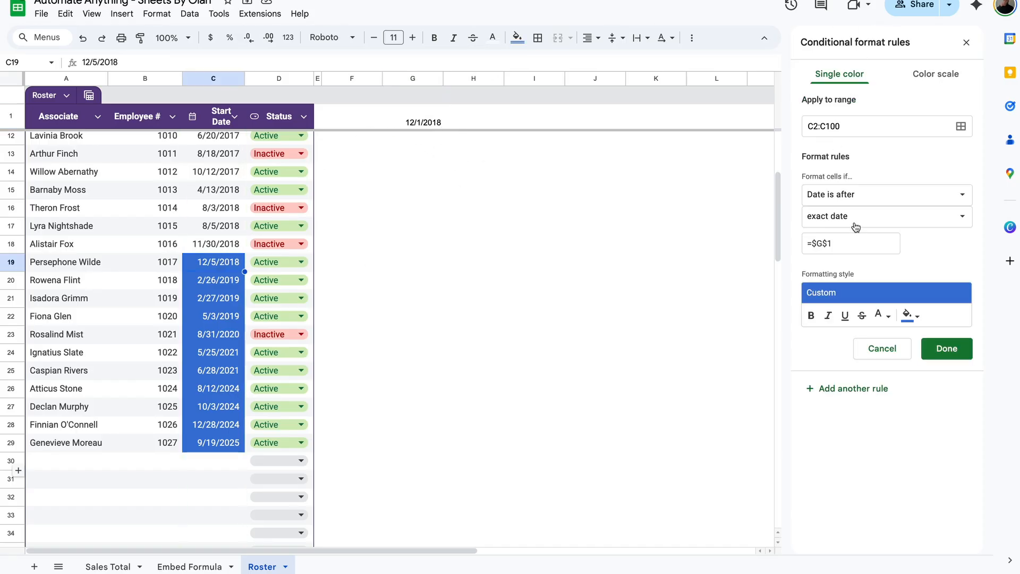
{"action": "left_click", "coordinate": [885, 200]}
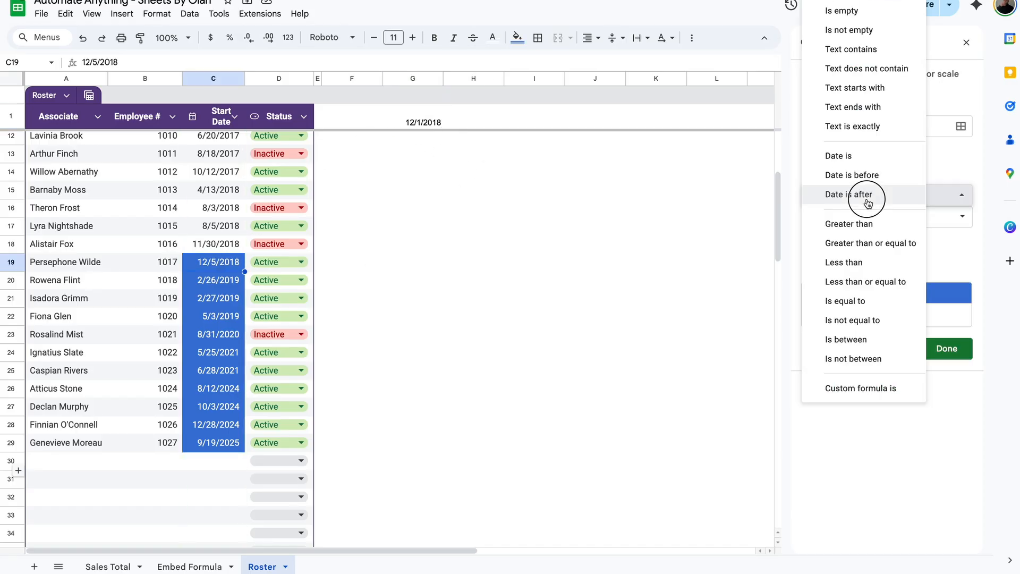
{"action": "left_click", "coordinate": [877, 178]}
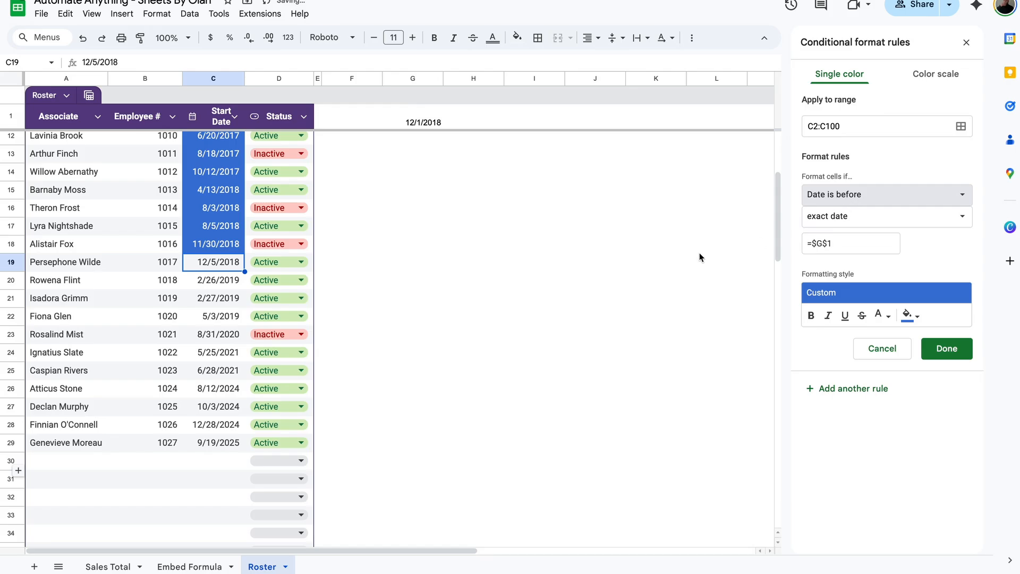
{"action": "scroll", "coordinate": [221, 305], "scroll_direction": "up", "scroll_amount": 5}
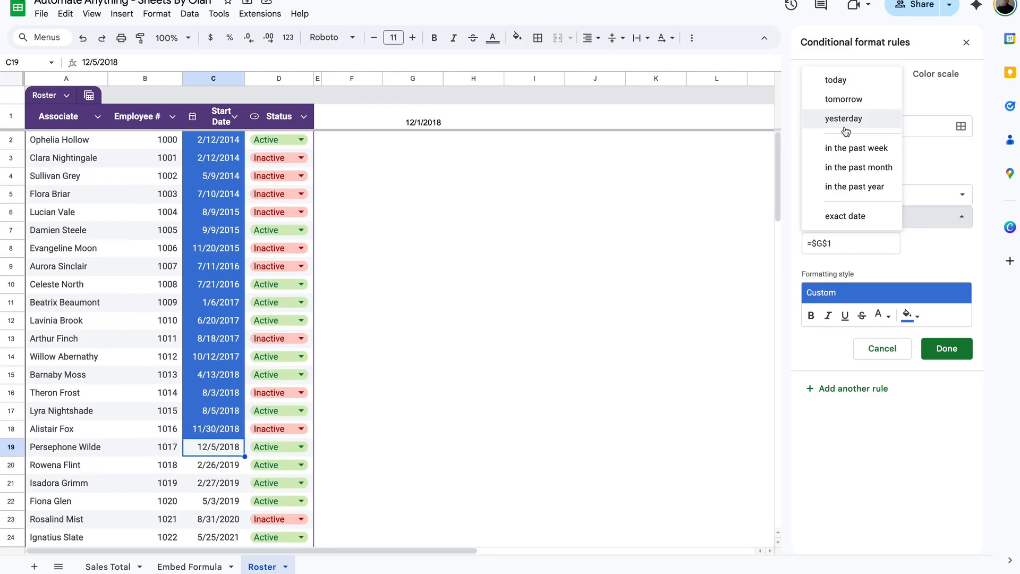
Step: Change the rule's condition to "Date is" in the past year and check which start dates are highlighted
{"action": "left_click", "coordinate": [862, 214]}
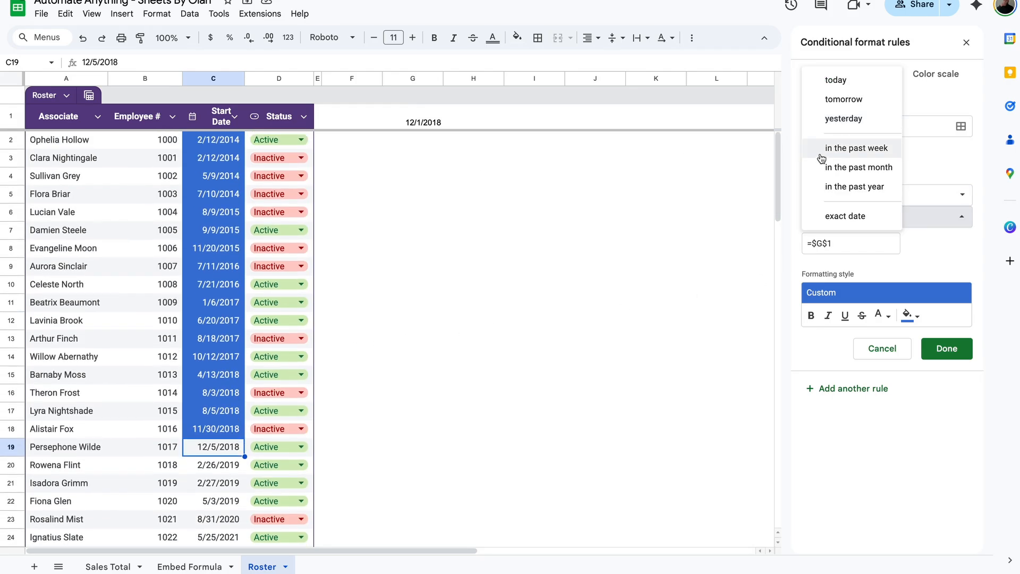
{"action": "left_click", "coordinate": [864, 195]}
{"action": "scroll", "coordinate": [219, 374], "scroll_direction": "down", "scroll_amount": 7}
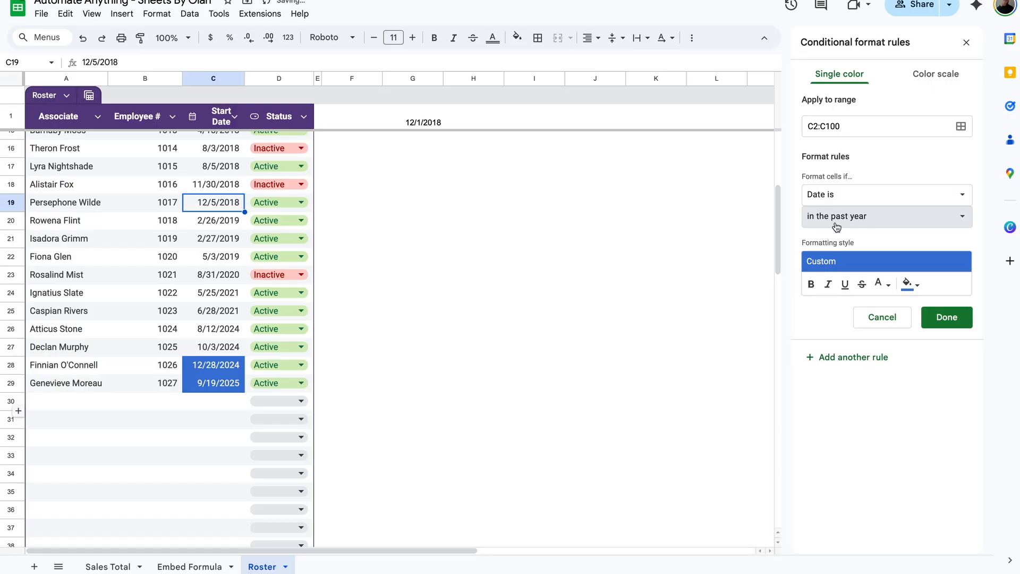
Step: Set the rule's condition to "Date is after" an exact date, reviewing the relative date options
{"action": "left_click", "coordinate": [871, 194]}
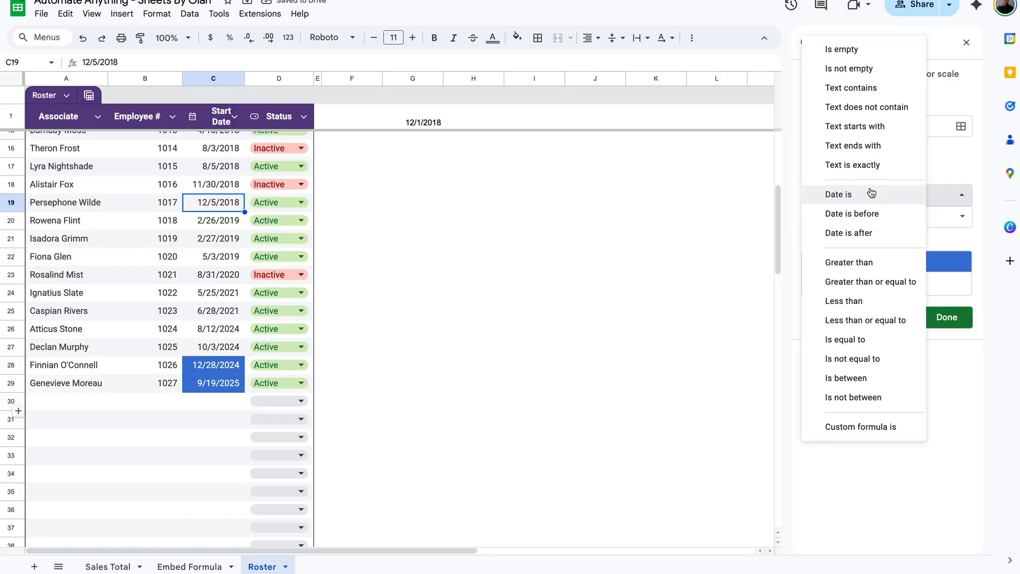
{"action": "left_click", "coordinate": [860, 232]}
{"action": "left_click", "coordinate": [871, 216]}
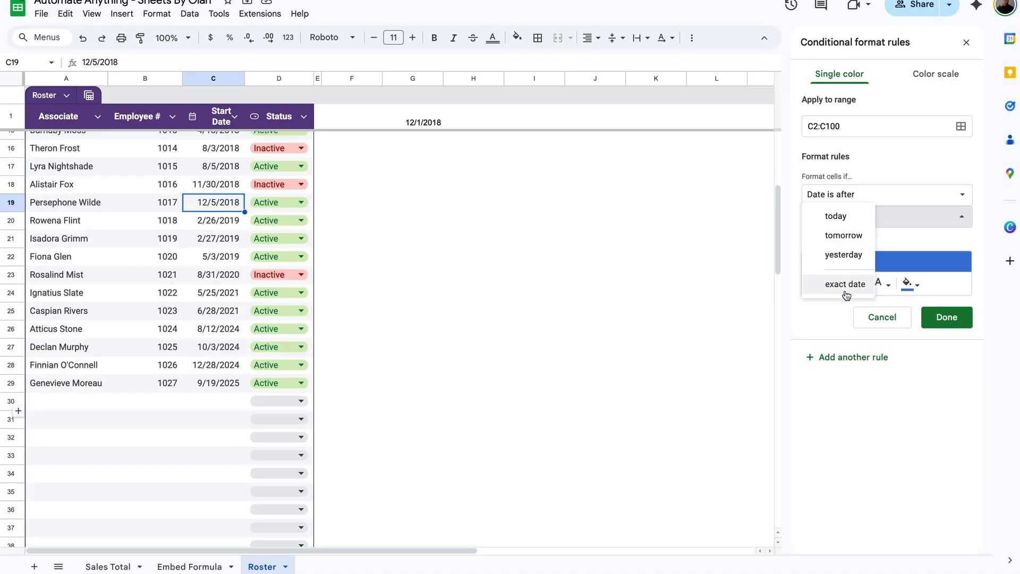
{"action": "left_click", "coordinate": [846, 194]}
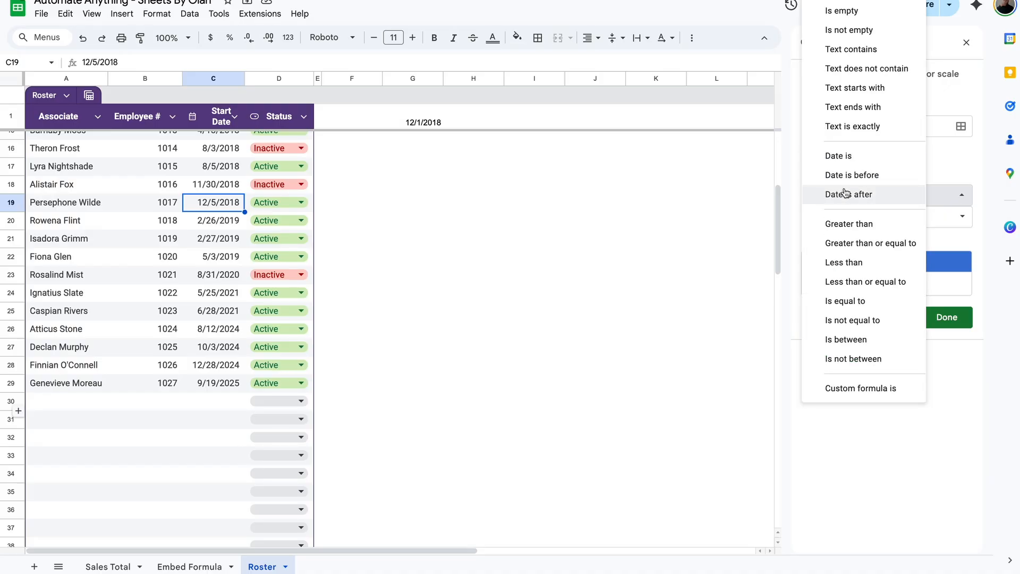
{"action": "left_click", "coordinate": [864, 195]}
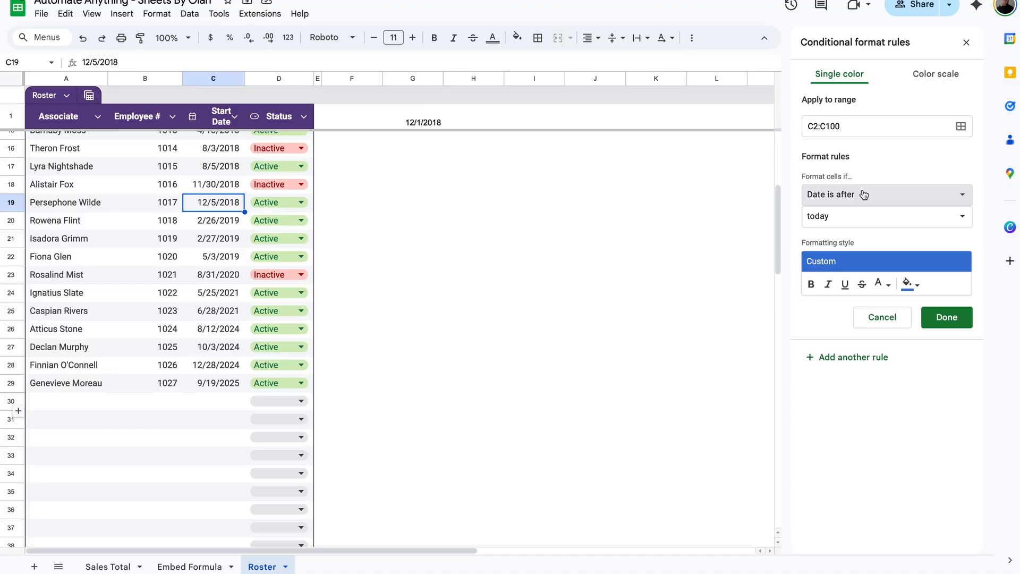
{"action": "left_click", "coordinate": [850, 223]}
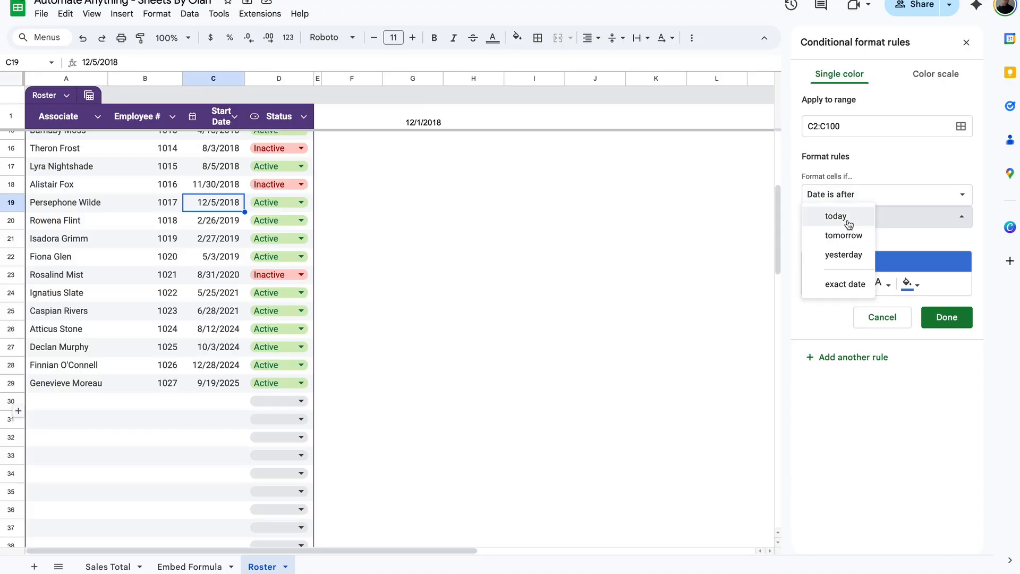
{"action": "left_click", "coordinate": [845, 284]}
Step: Replace the rule's exact date reference with the formula =TODAY()-90
{"action": "left_click_drag", "start_coordinate": [849, 249], "coordinate": [769, 248]}
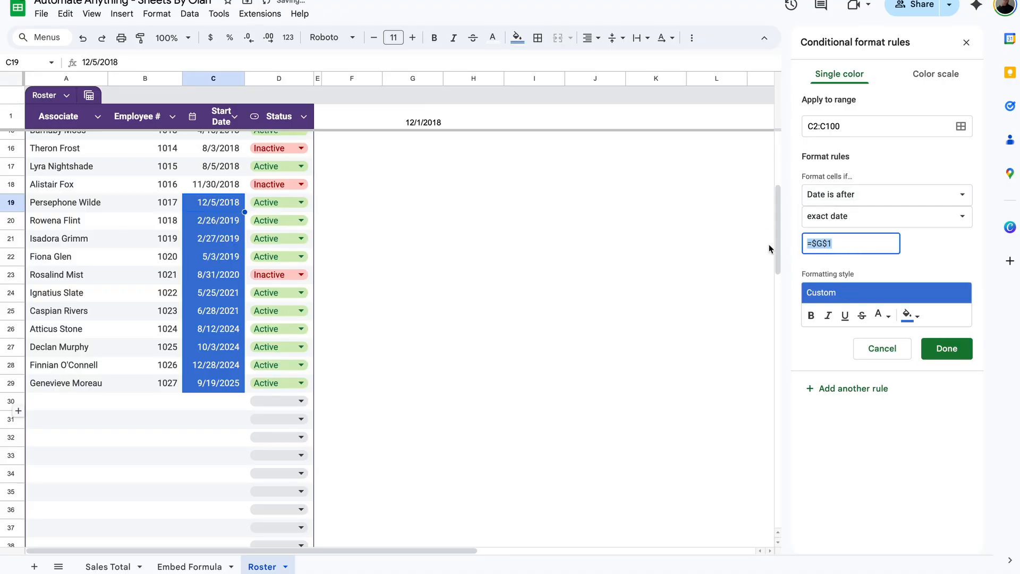
{"action": "key", "text": "BackSpace"}
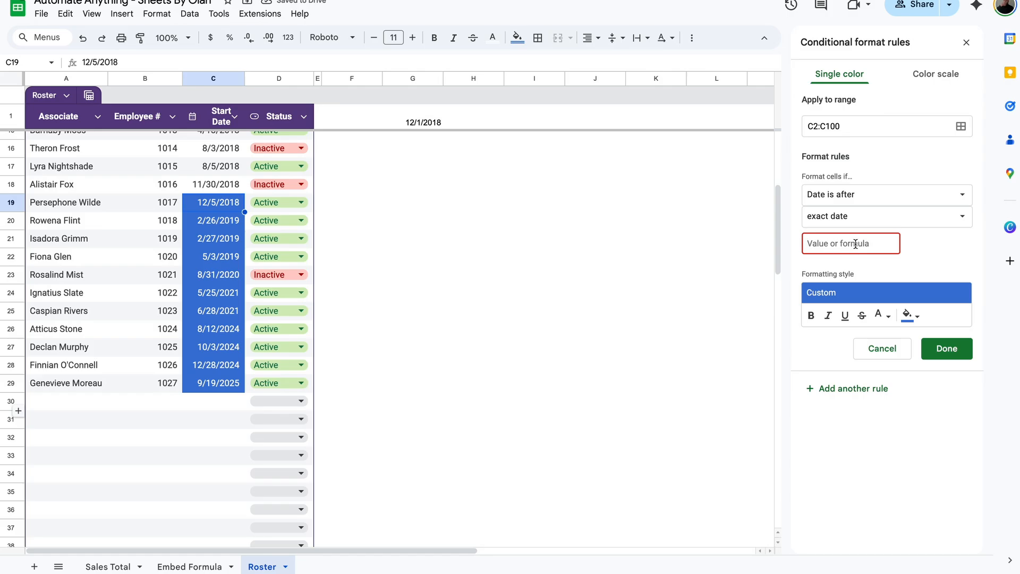
{"action": "type", "text": "=TODAY()"}
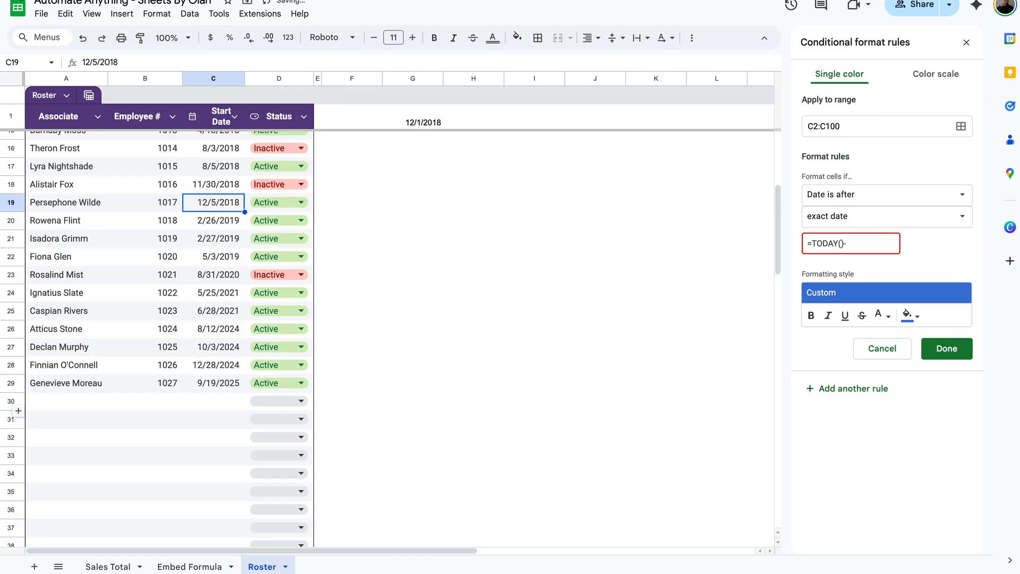
{"action": "type", "text": "-90"}
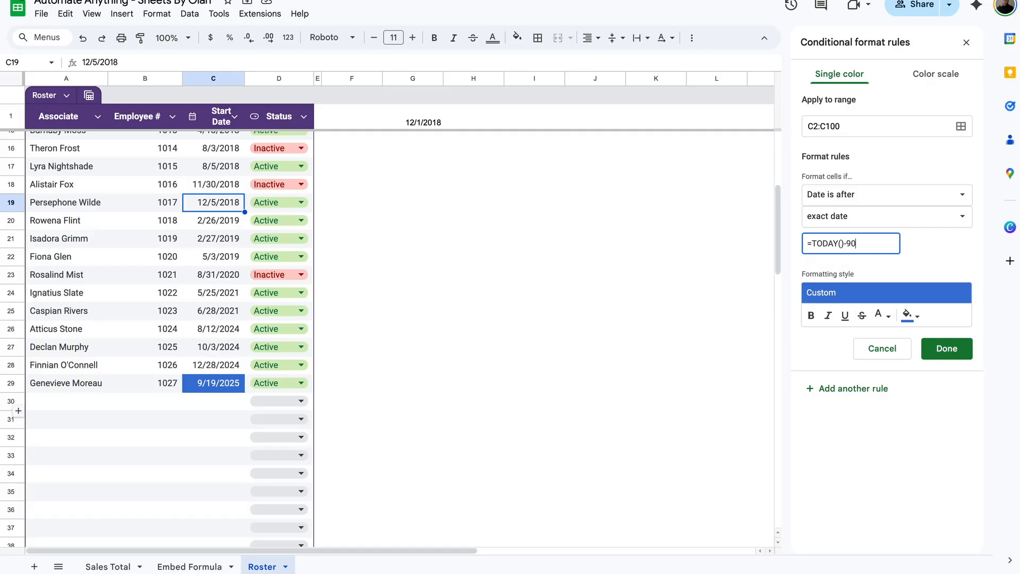
Step: Change the rule's fill color to orange and save the rule
{"action": "left_click", "coordinate": [909, 315]}
{"action": "left_click", "coordinate": [813, 428]}
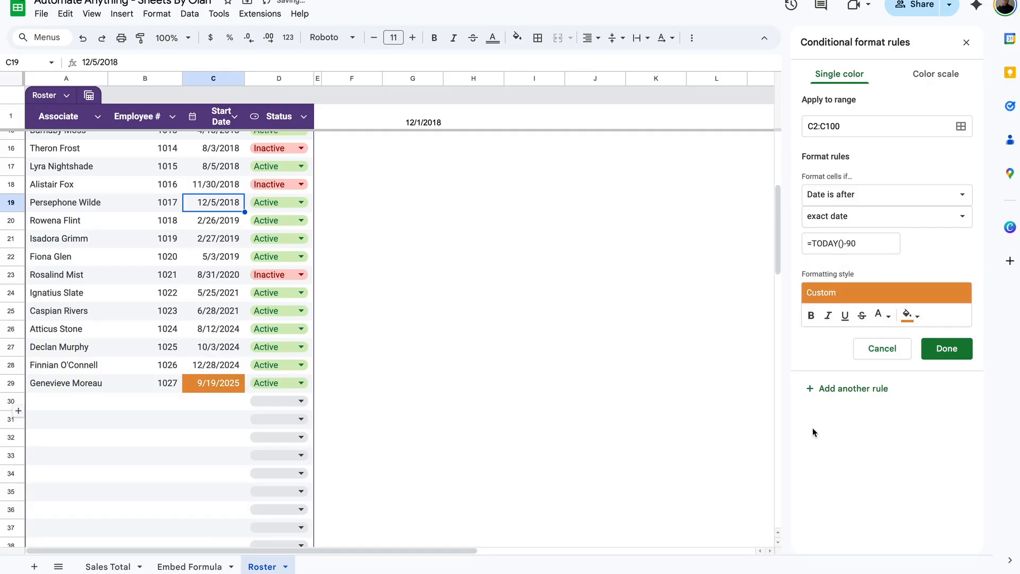
{"action": "left_click", "coordinate": [946, 348]}
Step: Test the rule by changing the start date in C28 to 10/2/2025 with the date picker
{"action": "double_click", "coordinate": [223, 366]}
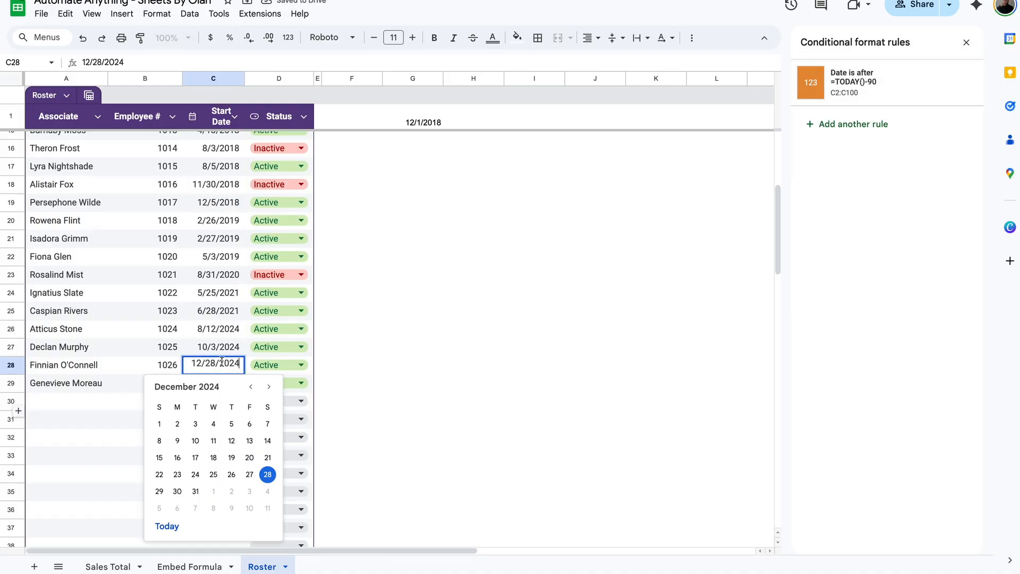
{"action": "double_click", "coordinate": [268, 387]}
{"action": "double_click", "coordinate": [268, 387]}
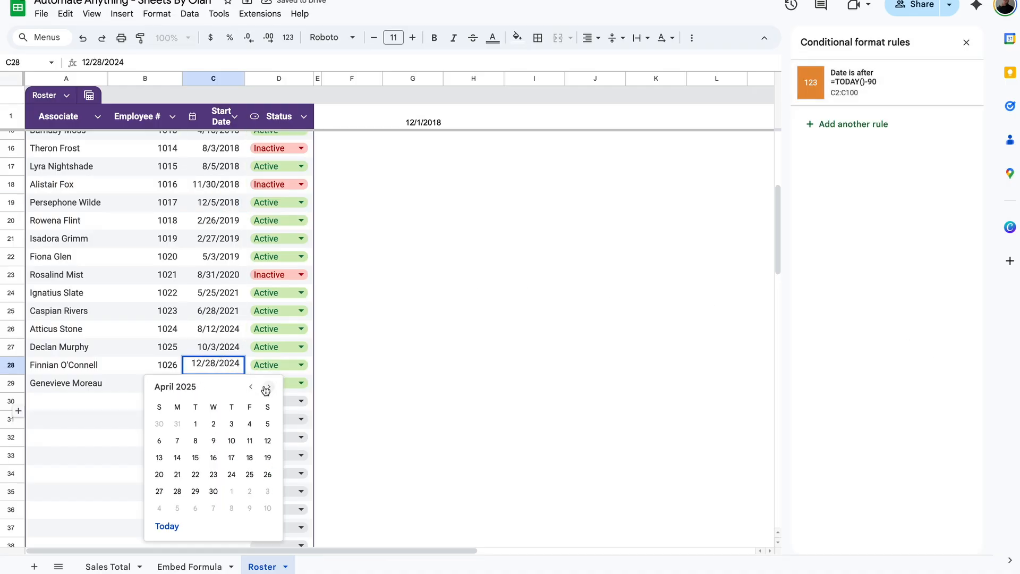
{"action": "left_click", "coordinate": [268, 386]}
{"action": "double_click", "coordinate": [269, 387]}
{"action": "double_click", "coordinate": [268, 386]}
{"action": "left_click", "coordinate": [269, 387]}
{"action": "left_click", "coordinate": [232, 424]}
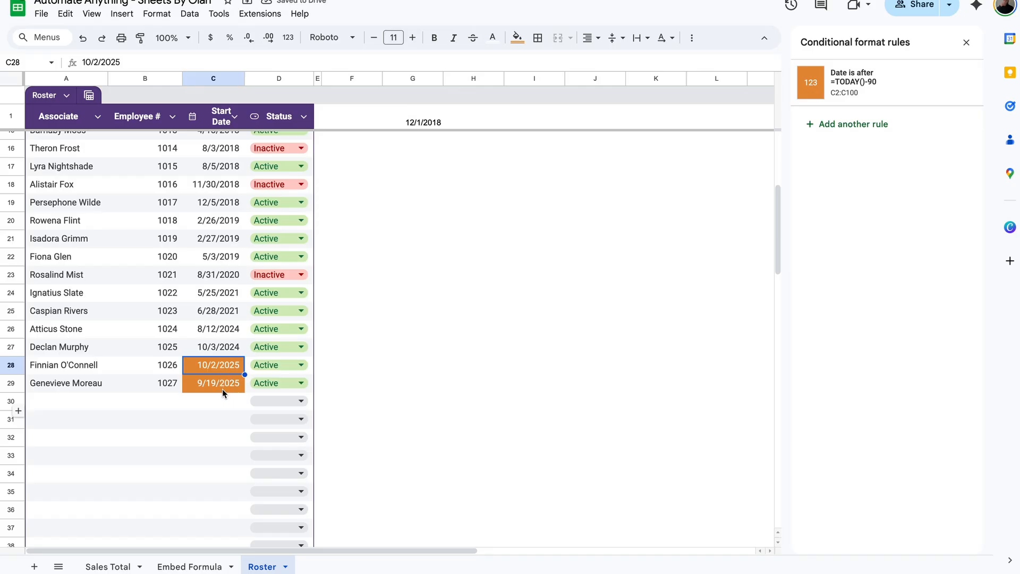
{"action": "mouse_move", "coordinate": [855, 98]}
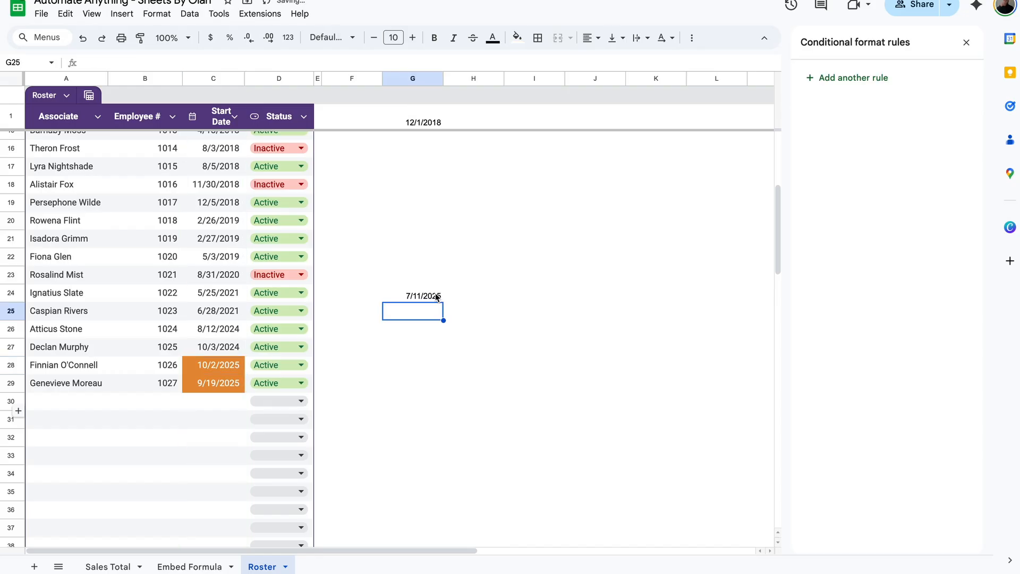
Step: Select the =today()-90 formula in G24, then set the spreadsheet's time zone to (GMT+12:00) Fiji and save with a reload
{"action": "left_click", "coordinate": [425, 300]}
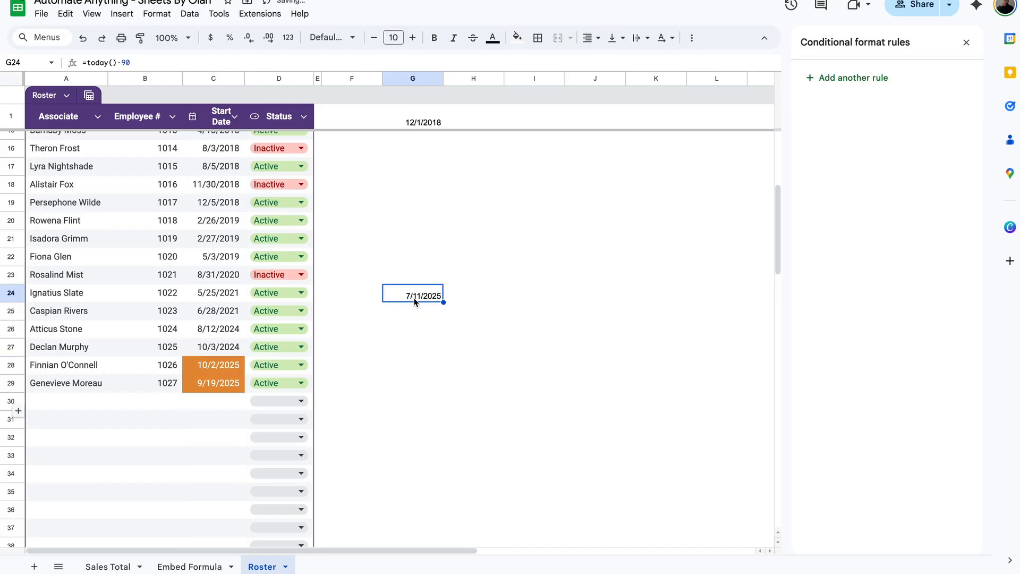
{"action": "left_click", "coordinate": [38, 12]}
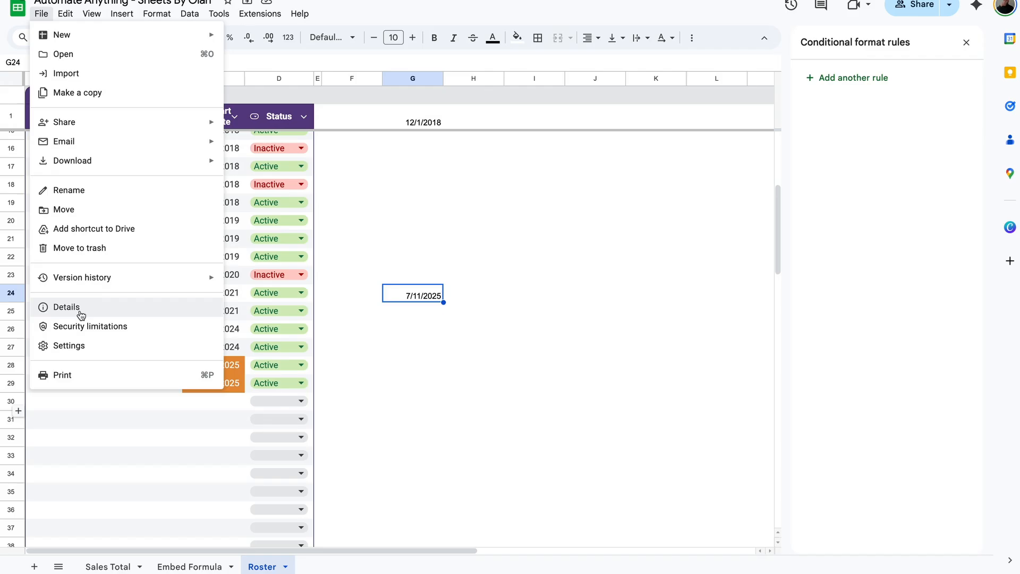
{"action": "left_click", "coordinate": [80, 345]}
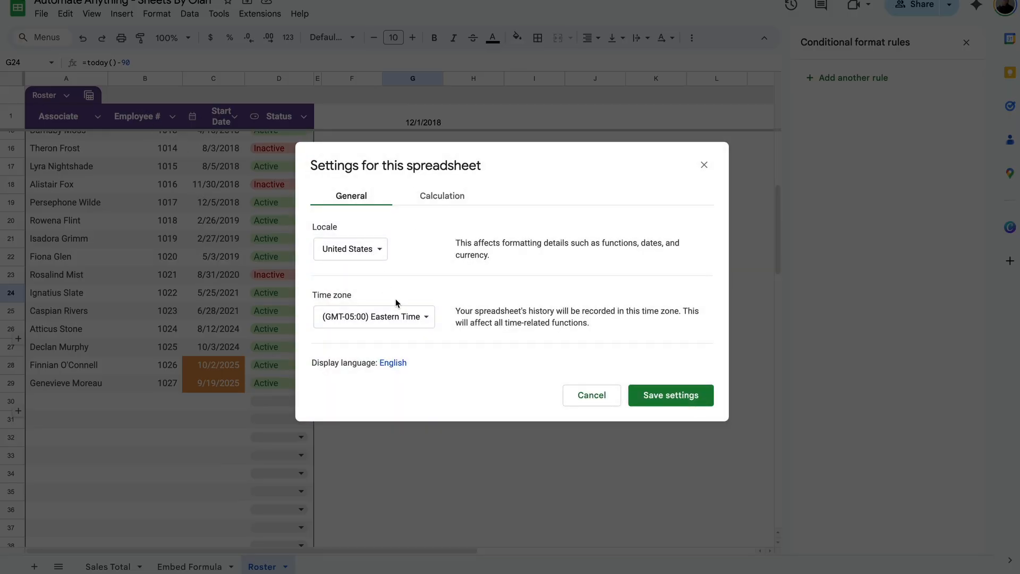
{"action": "left_click", "coordinate": [395, 317]}
{"action": "scroll", "coordinate": [419, 263], "scroll_direction": "down", "scroll_amount": 15}
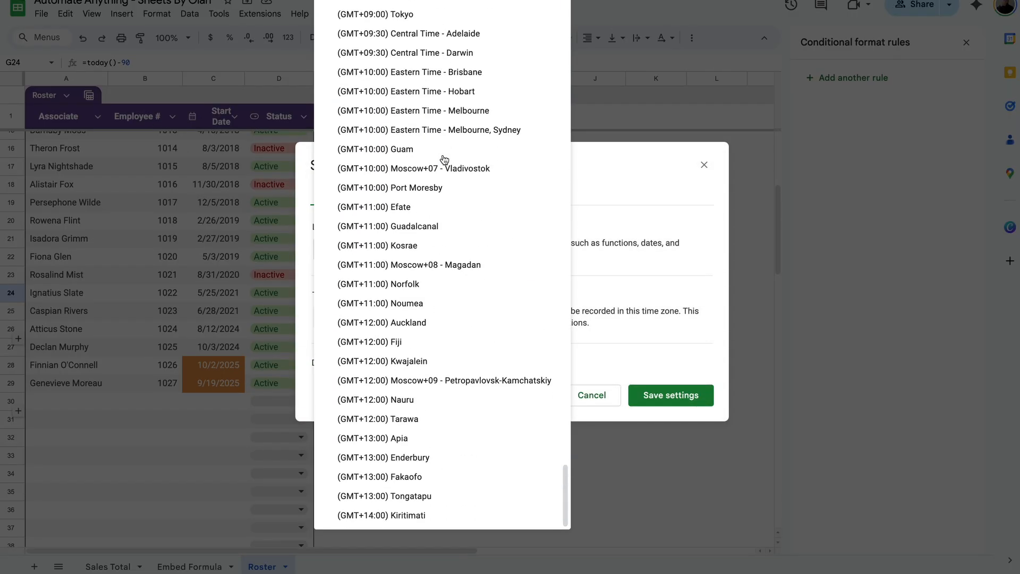
{"action": "left_click", "coordinate": [412, 342]}
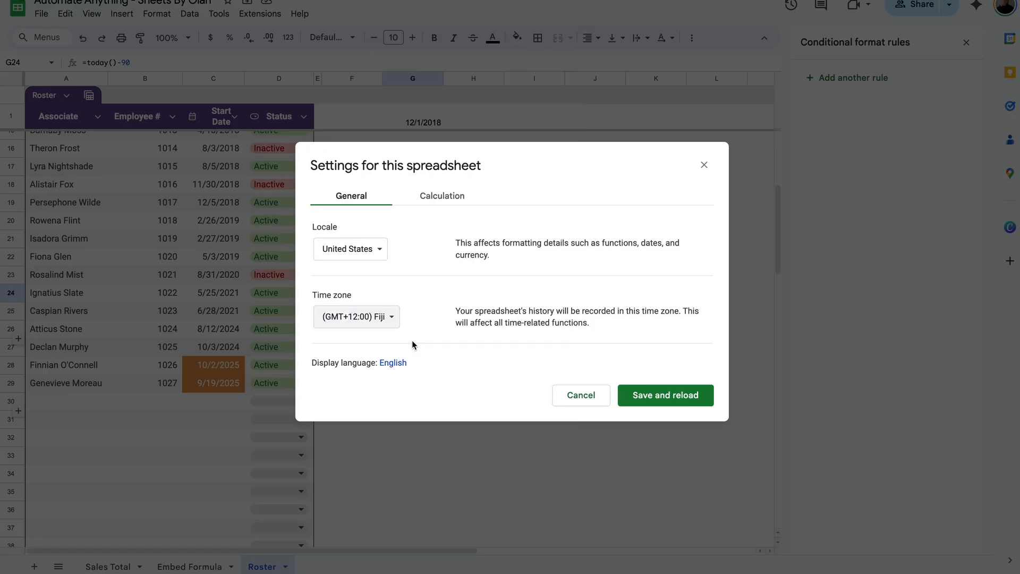
{"action": "left_click", "coordinate": [673, 399]}
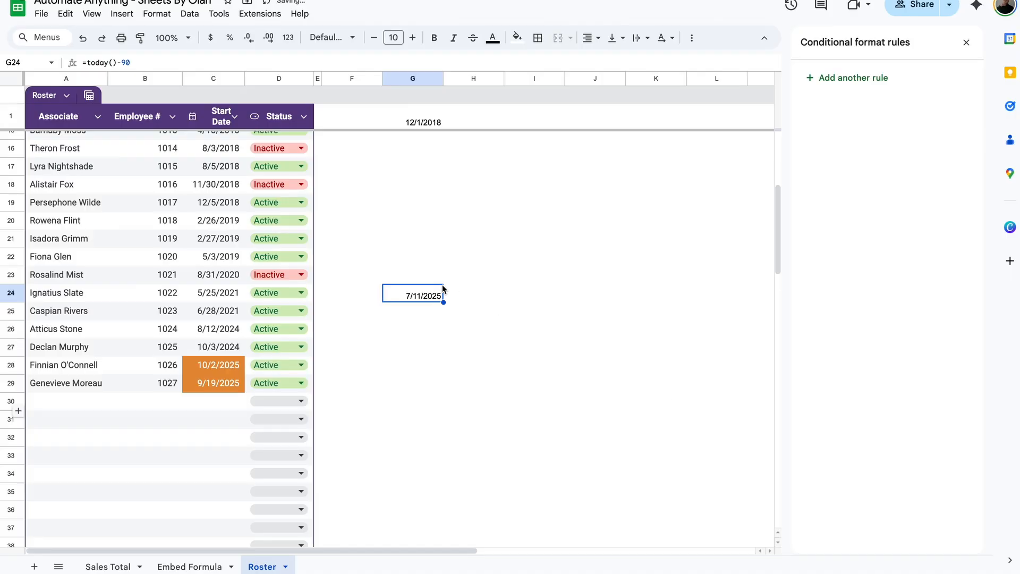
Step: Check how the time zone change affects the =today()-90 date in G24
{"action": "scroll", "coordinate": [441, 392], "scroll_direction": "down", "scroll_amount": 2}
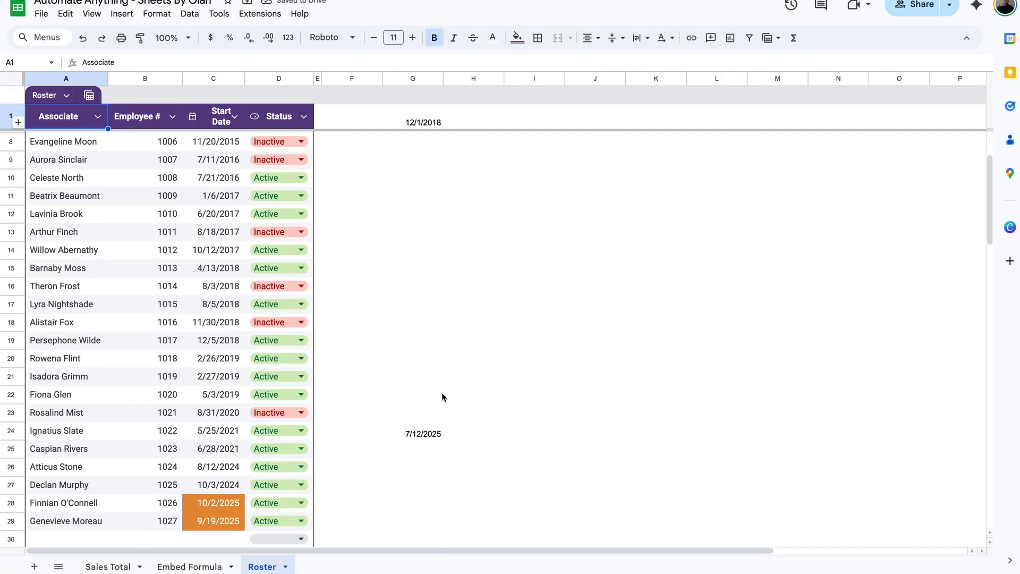
{"action": "scroll", "coordinate": [442, 393], "scroll_direction": "down", "scroll_amount": 1}
{"action": "left_click", "coordinate": [429, 405]}
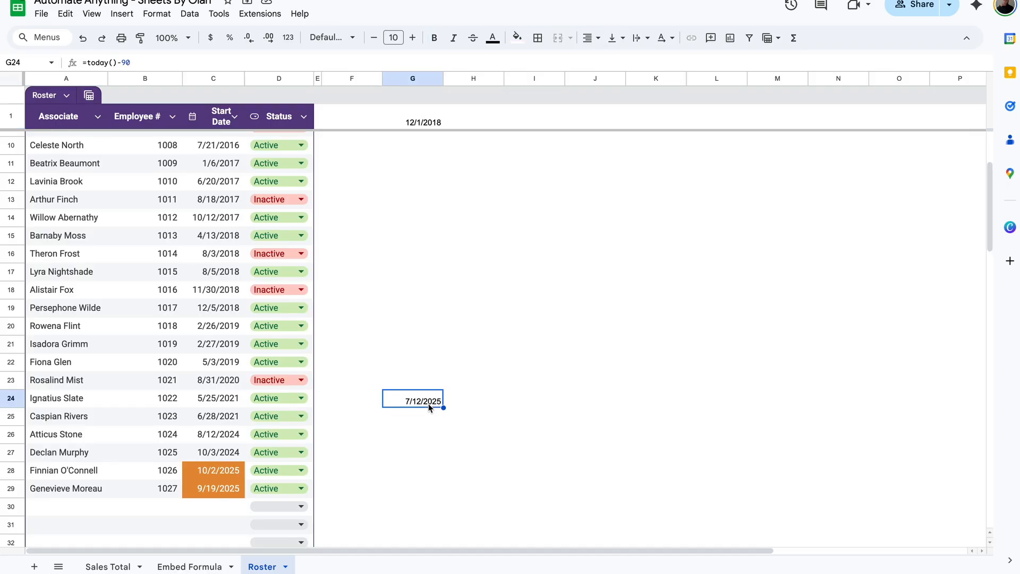
{"action": "left_click", "coordinate": [416, 361]}
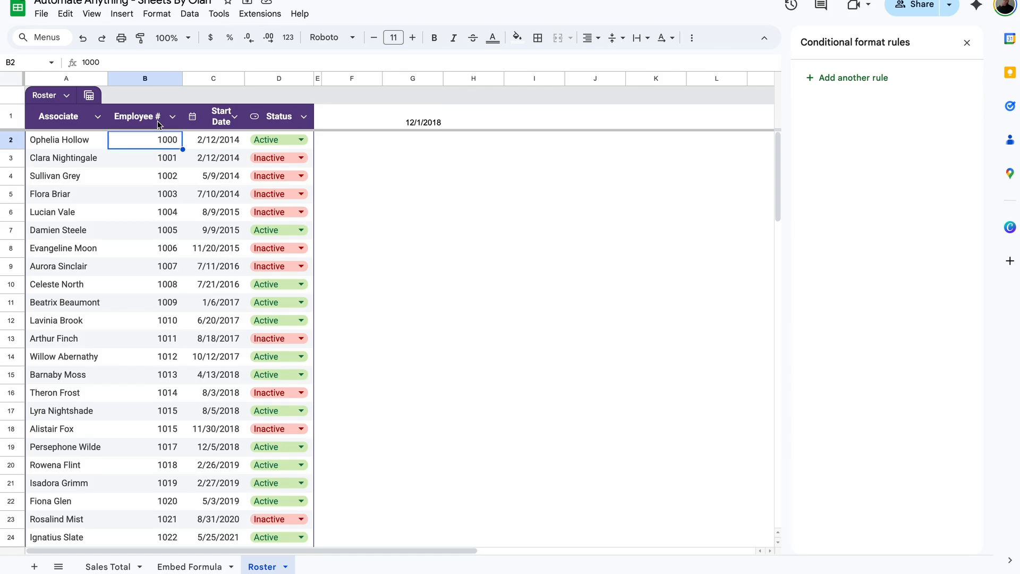
Step: Add a custom formula rule =COUNTIF(B:B,B1)>1 to the Employee # column to highlight duplicate numbers
{"action": "left_click", "coordinate": [152, 78]}
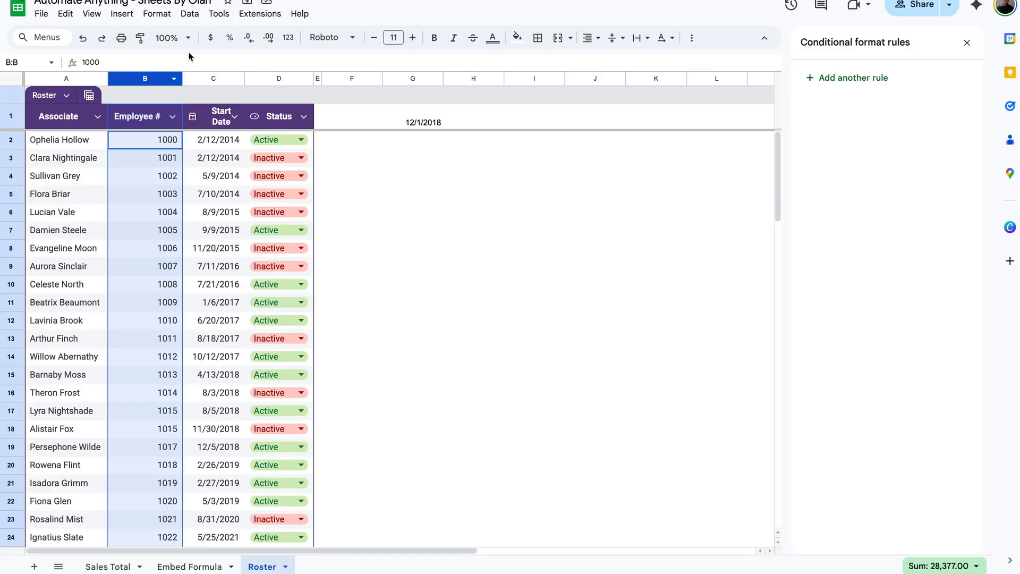
{"action": "left_click", "coordinate": [870, 80]}
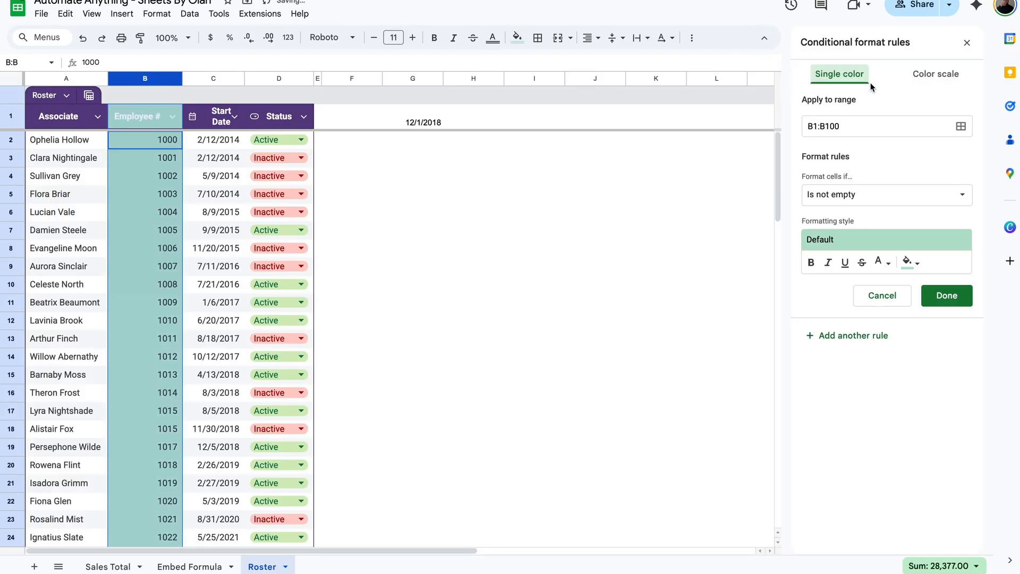
{"action": "left_click", "coordinate": [883, 195]}
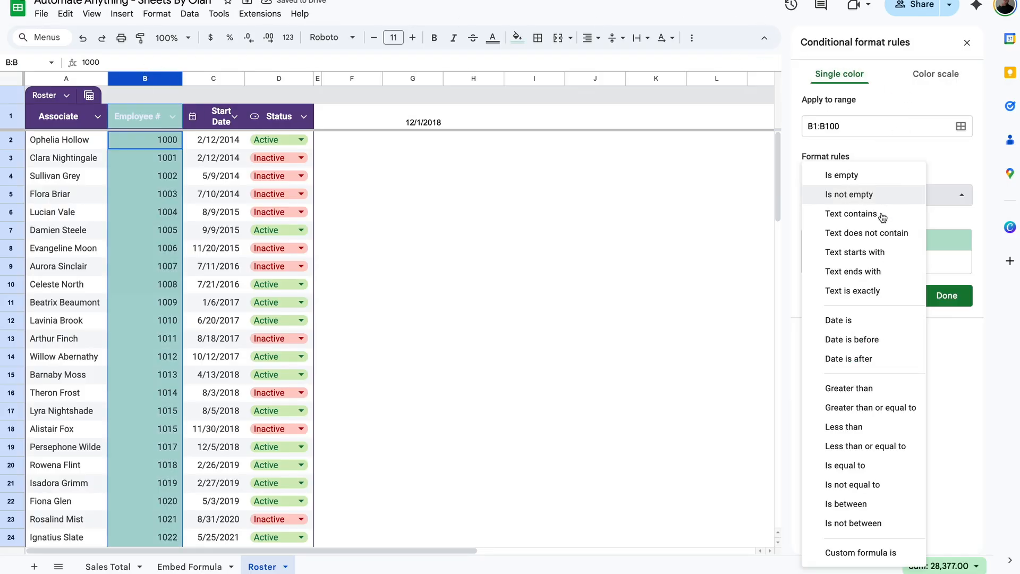
{"action": "left_click", "coordinate": [884, 554]}
{"action": "left_click", "coordinate": [848, 220]}
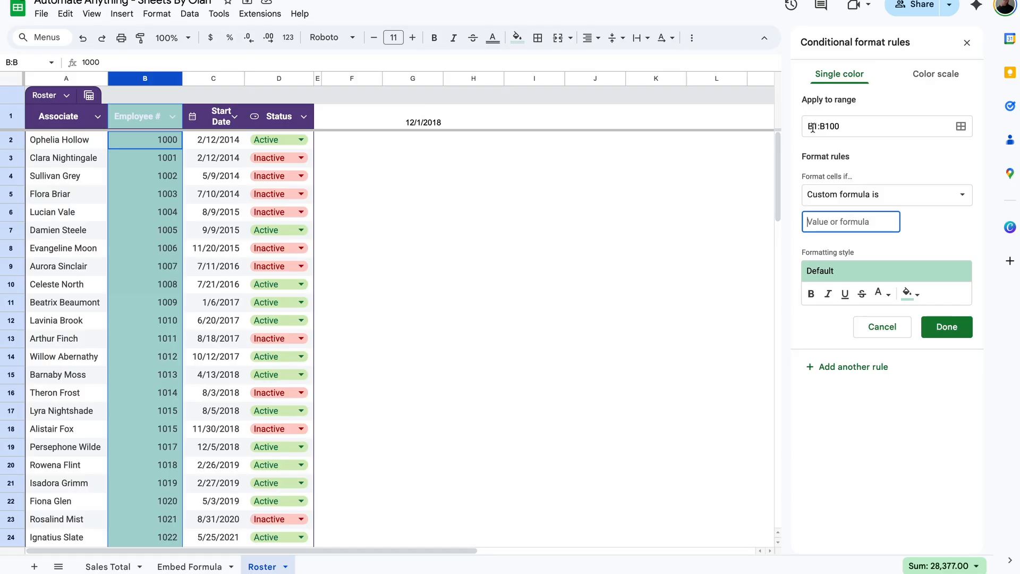
{"action": "type", "text": "=COUNTIF("}
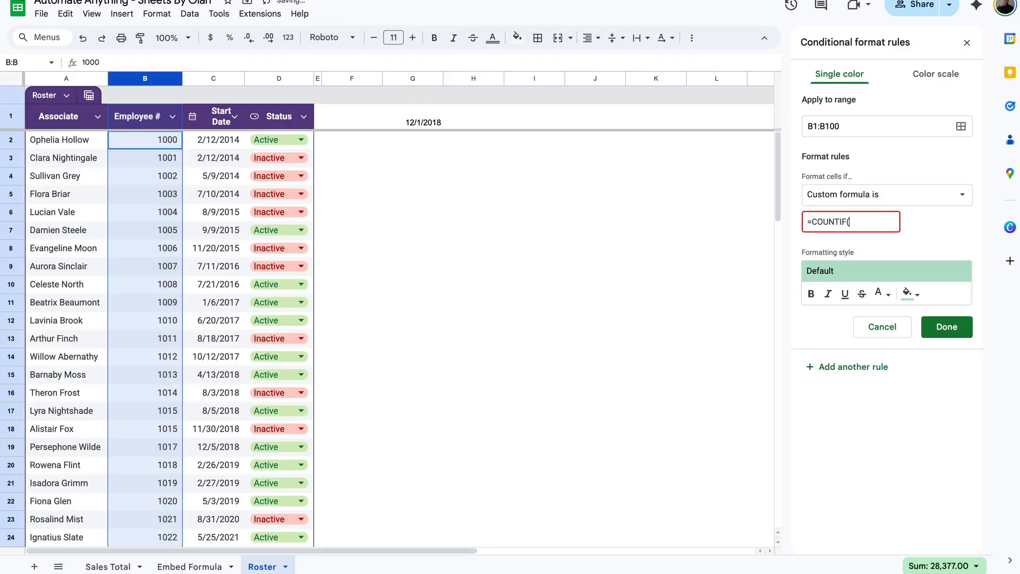
{"action": "type", "text": "B:B,B1)"}
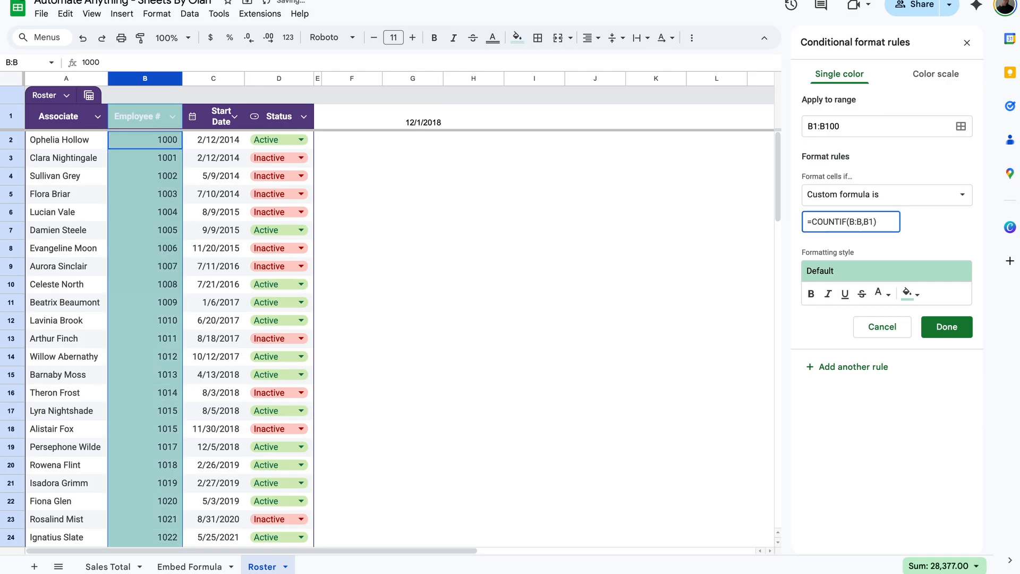
{"action": "type", "text": ">1"}
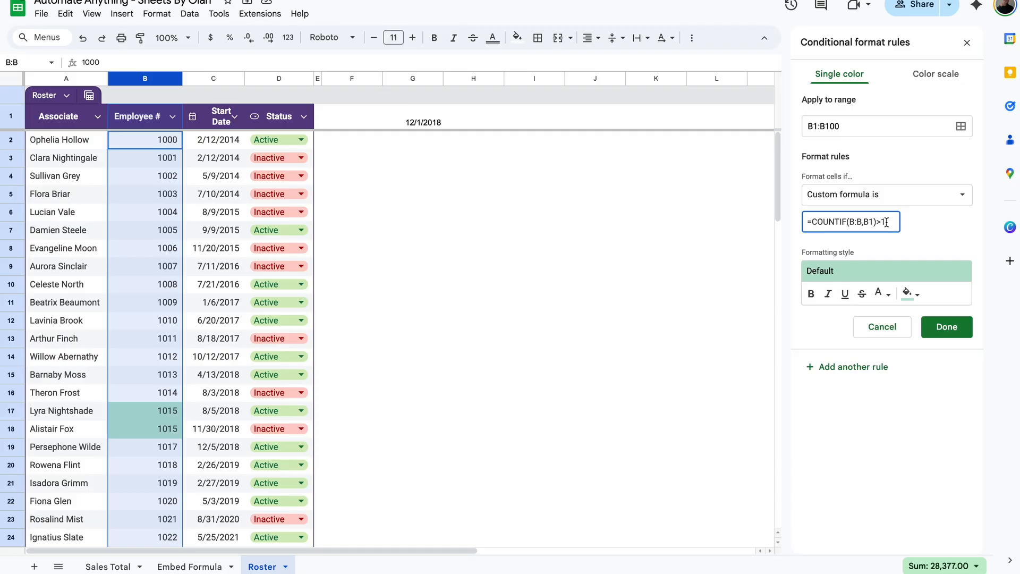
{"action": "key", "text": "BackSpace"}
{"action": "type", "text": "1"}
Step: Change the rule's formula to =COUNTIF(B:B,B2)>1 and check how cells B16 to B18 are highlighted
{"action": "left_click", "coordinate": [872, 221]}
{"action": "key", "text": "BackSpace"}
{"action": "type", "text": "2"}
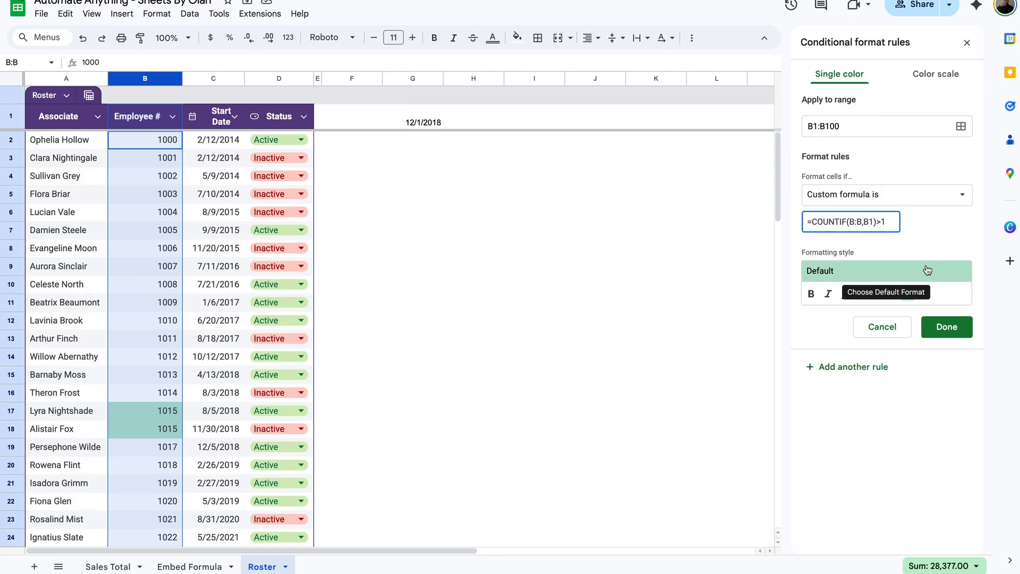
{"action": "left_click", "coordinate": [939, 223]}
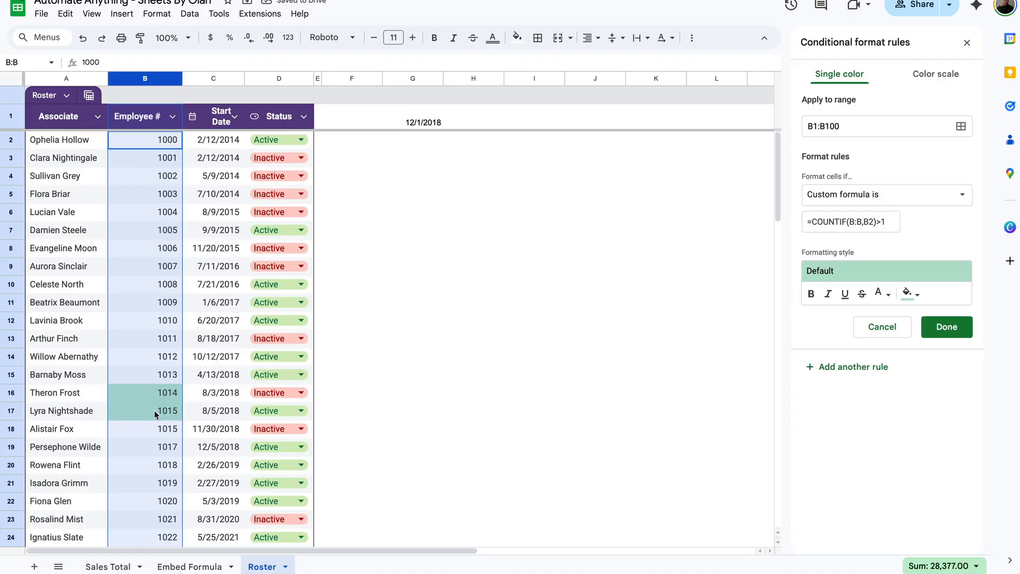
{"action": "left_click", "coordinate": [139, 394]}
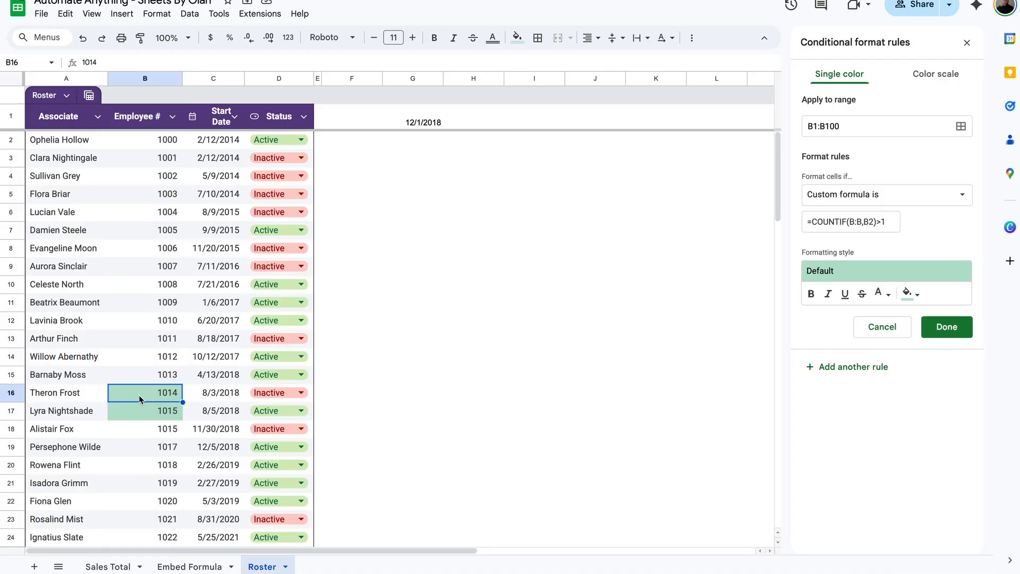
{"action": "left_click", "coordinate": [142, 414]}
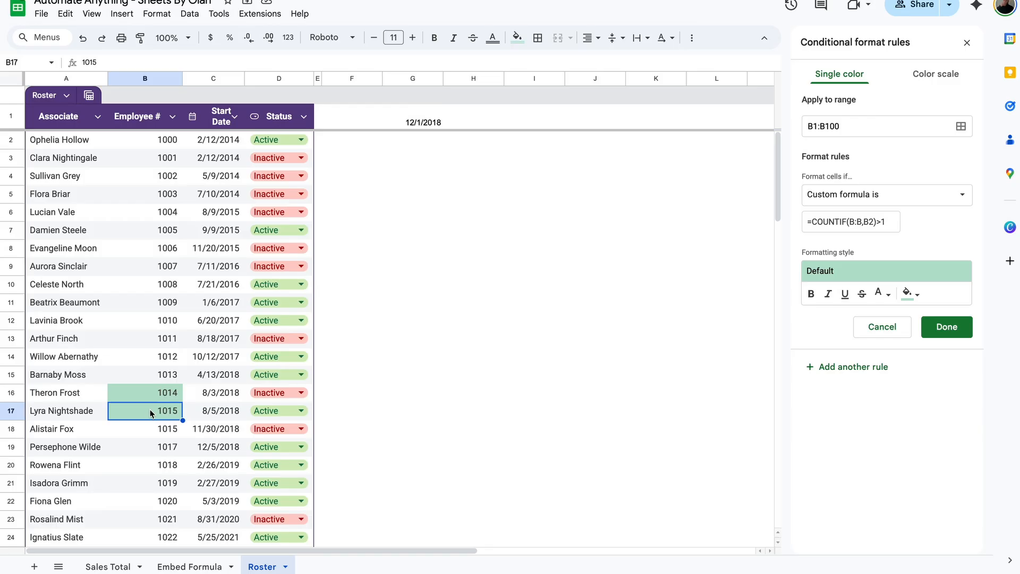
{"action": "left_click", "coordinate": [162, 433]}
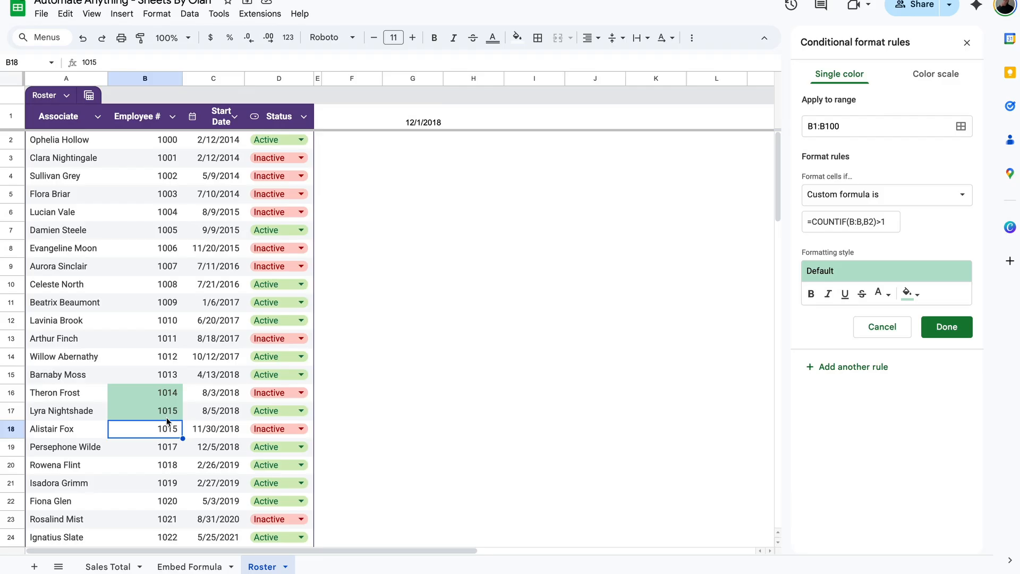
{"action": "left_click", "coordinate": [159, 395]}
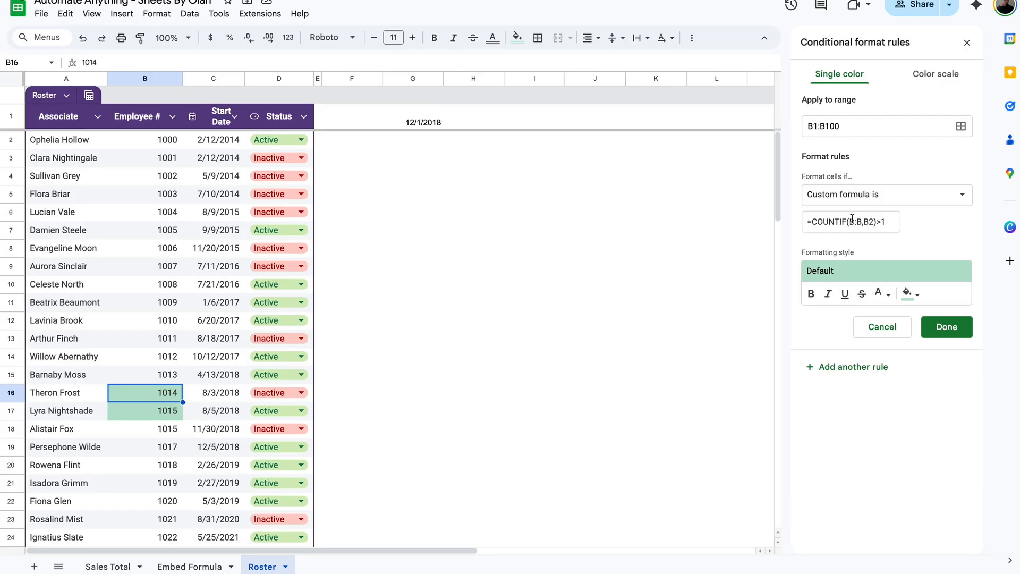
Step: Set the rule's range to B2:B100 so that its first row matches the formula's B2 reference
{"action": "left_click", "coordinate": [874, 222]}
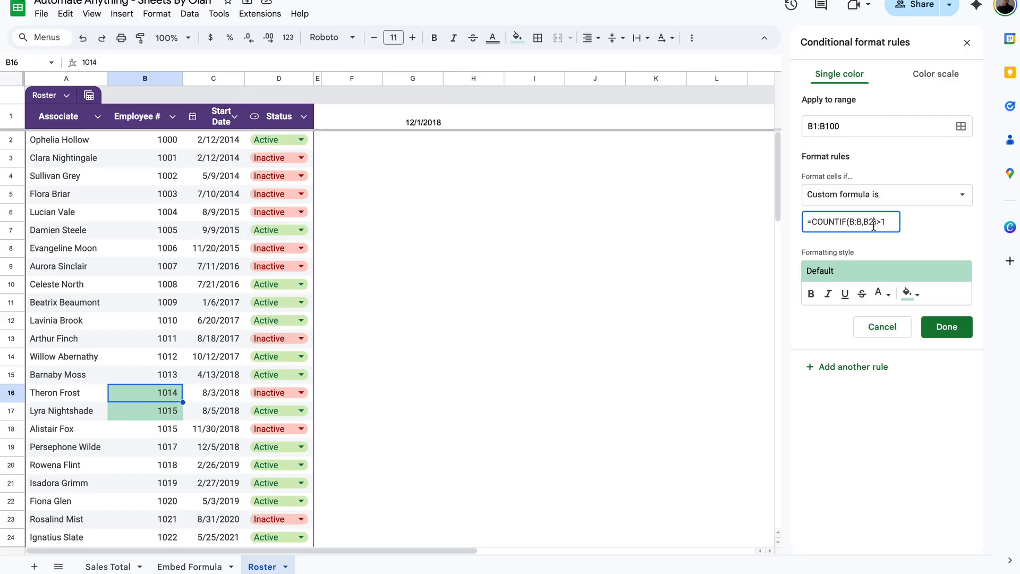
{"action": "left_click", "coordinate": [818, 128]}
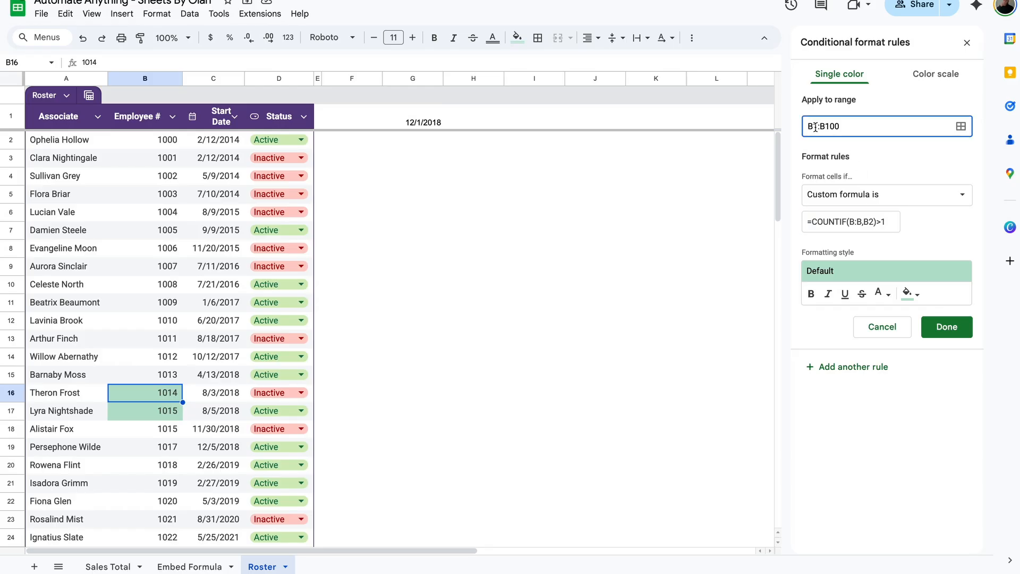
{"action": "left_click", "coordinate": [873, 221]}
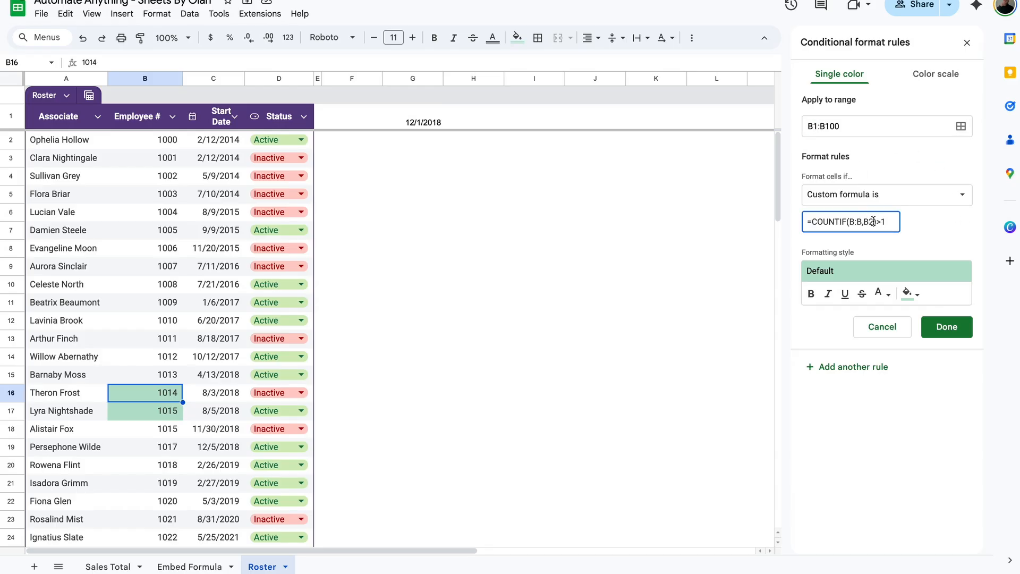
{"action": "left_click", "coordinate": [818, 127]}
{"action": "key", "text": "BackSpace"}
{"action": "type", "text": "2"}
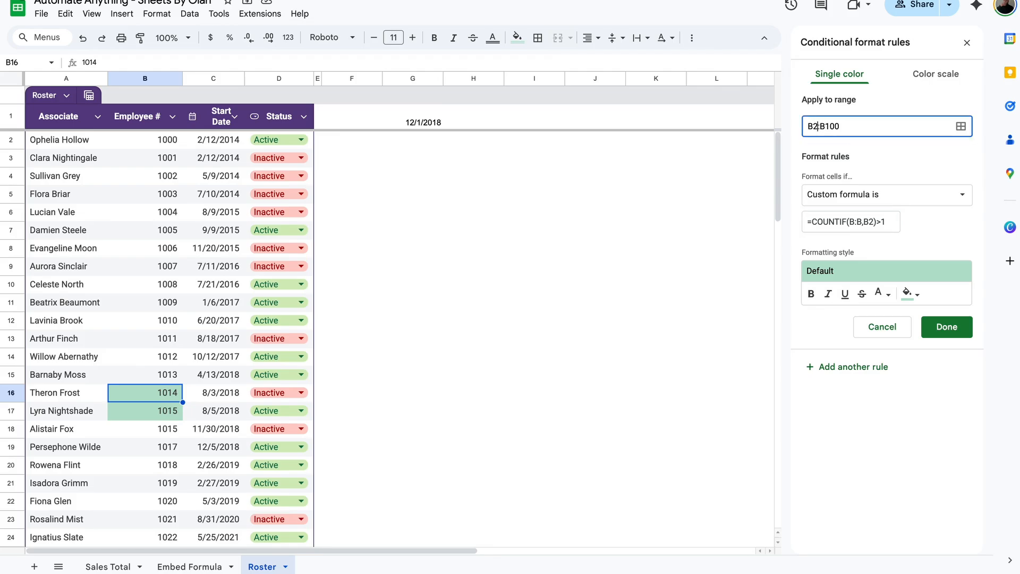
{"action": "left_click", "coordinate": [910, 158]}
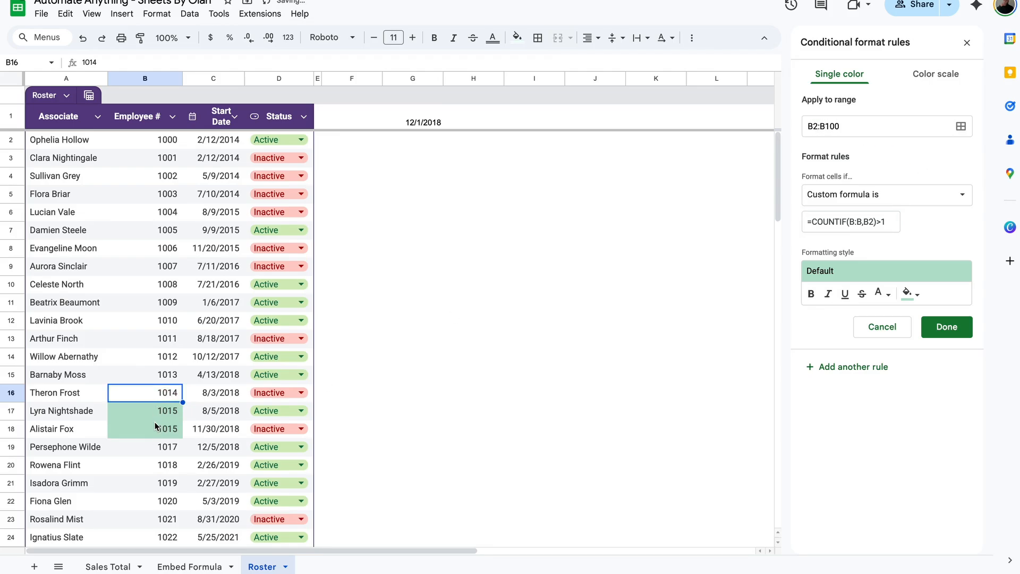
{"action": "left_click", "coordinate": [875, 226]}
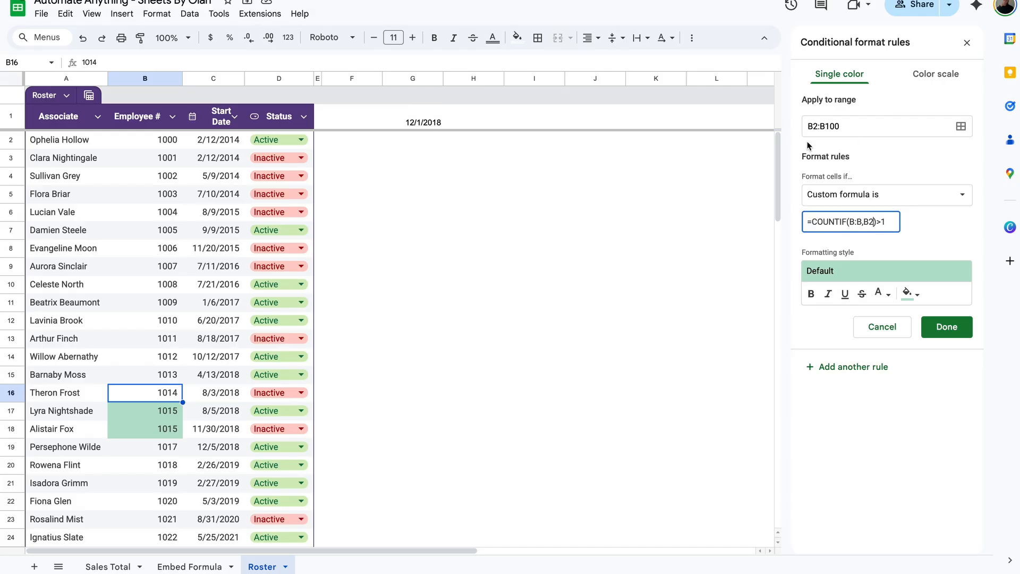
{"action": "left_click", "coordinate": [926, 217]}
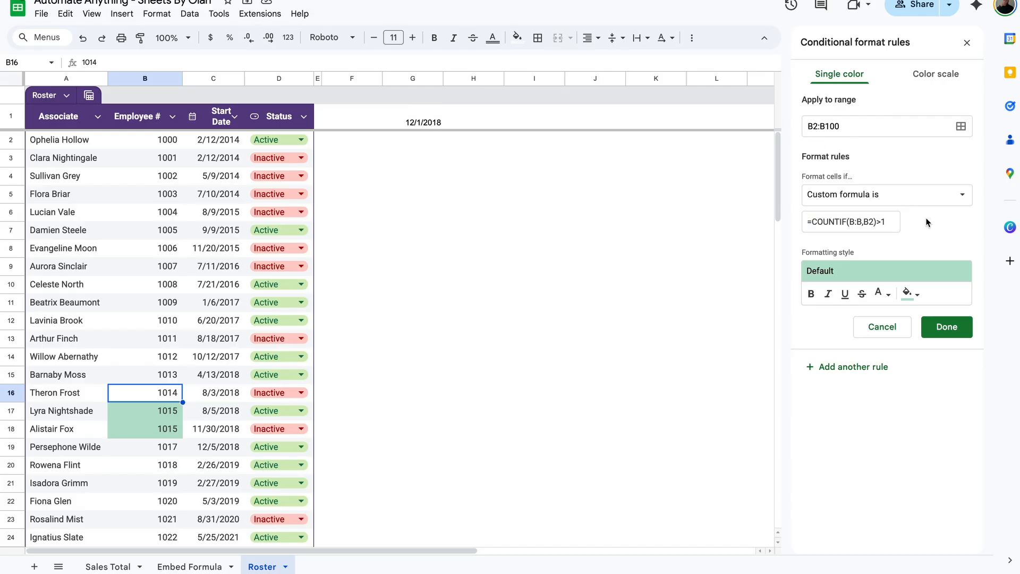
Step: Give the duplicate rule a dark red fill with white text and save it
{"action": "left_click", "coordinate": [907, 295]}
{"action": "left_click", "coordinate": [802, 401]}
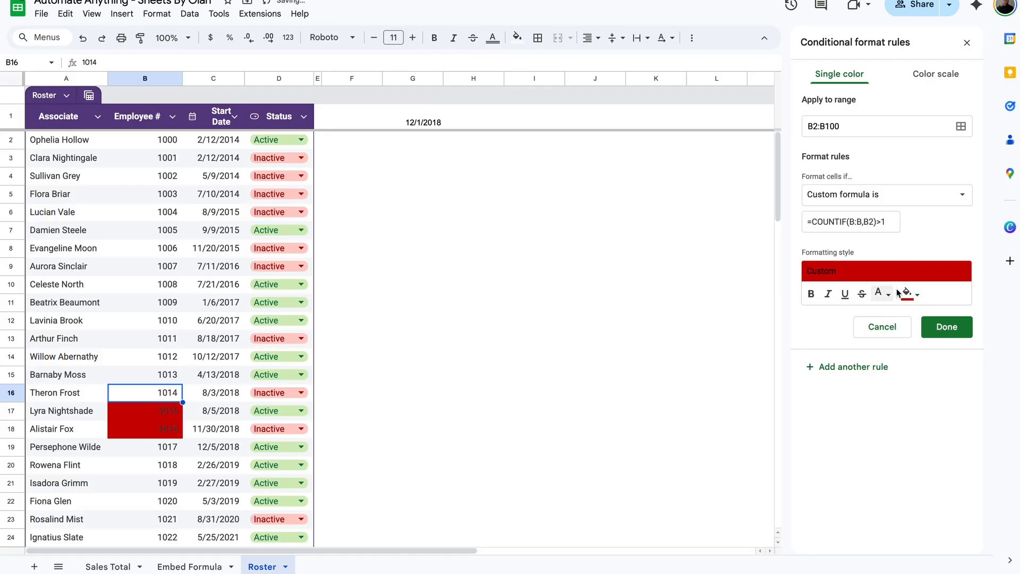
{"action": "left_click", "coordinate": [882, 293]}
{"action": "mouse_move", "coordinate": [877, 294]}
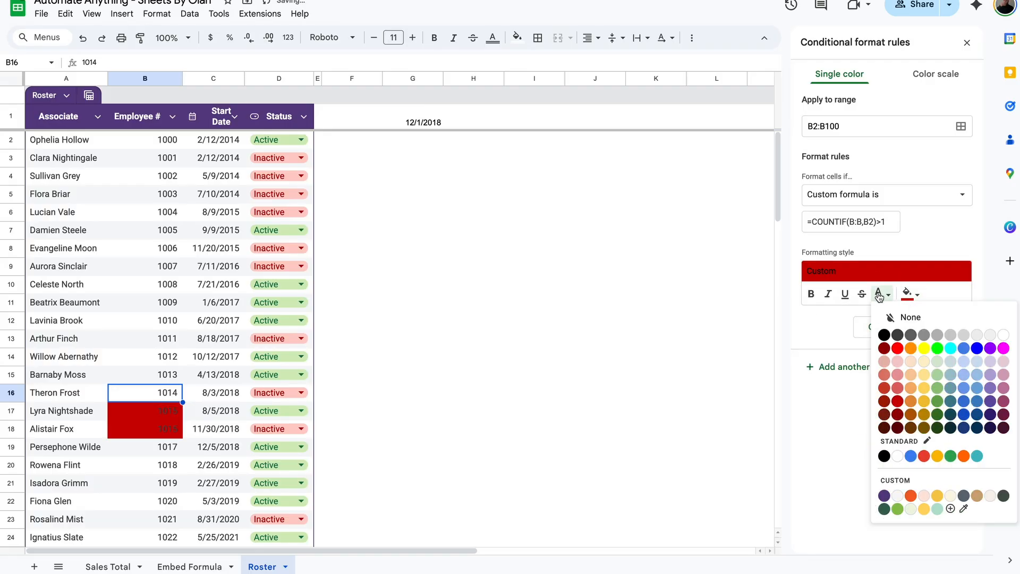
{"action": "left_click", "coordinate": [1001, 334]}
{"action": "left_click", "coordinate": [938, 325]}
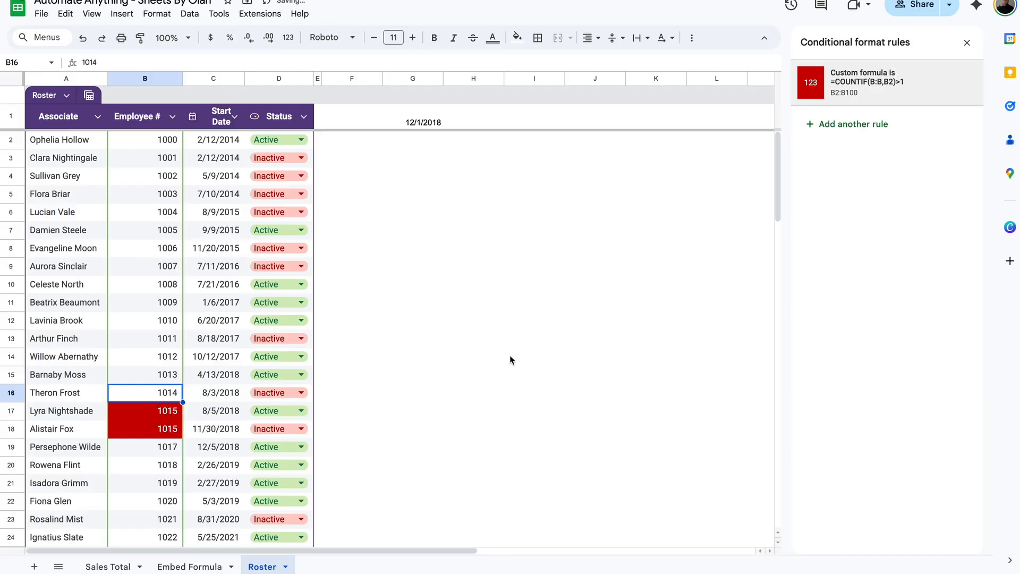
Step: Reopen the duplicate rule and try the absolute reference $B$2 as the COUNTIF criterion
{"action": "scroll", "coordinate": [509, 355], "scroll_direction": "down", "scroll_amount": 1}
{"action": "left_click", "coordinate": [874, 84]}
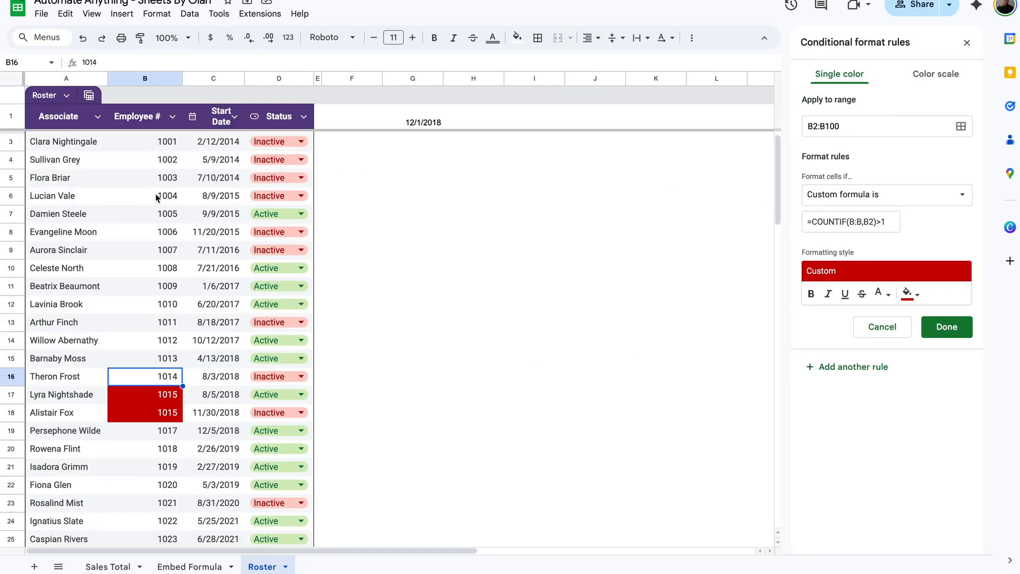
{"action": "left_click", "coordinate": [863, 223]}
{"action": "type", "text": ",$B"}
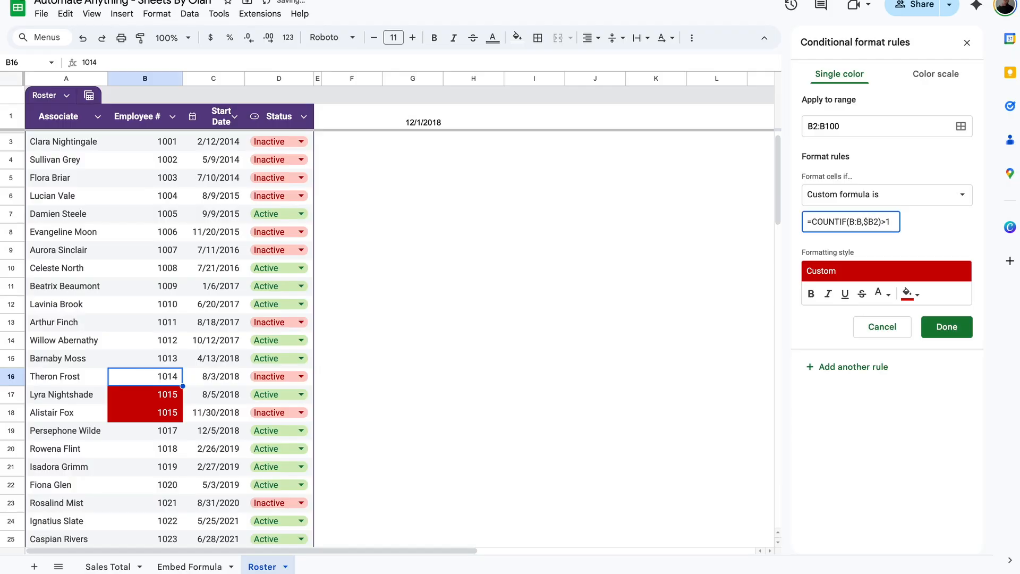
{"action": "type", "text": "$"}
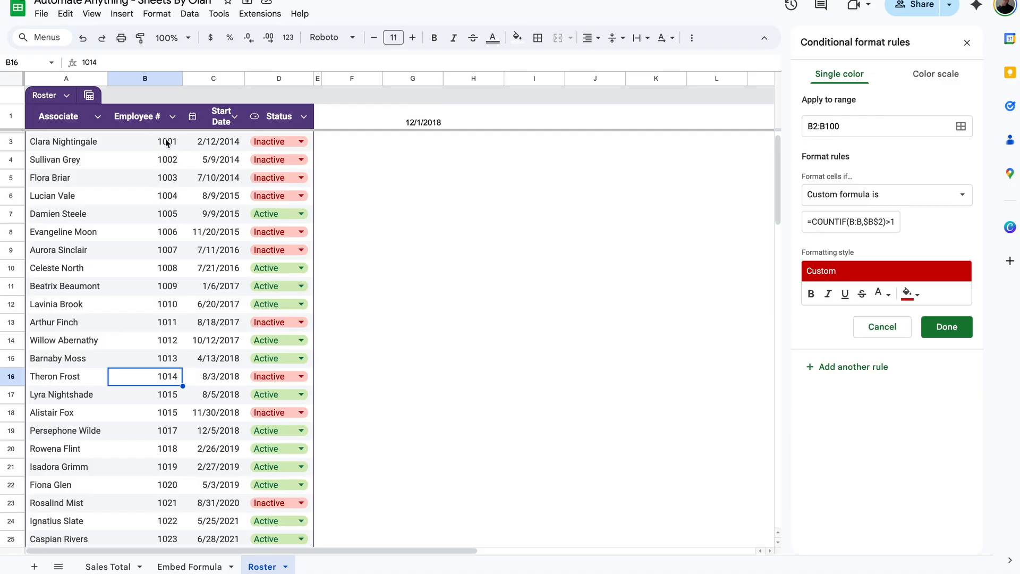
Step: Remove the dollar signs so the formula reads =COUNTIF(B:B,B2)>1, and save the rule
{"action": "left_click", "coordinate": [867, 226]}
{"action": "key", "text": "BackSpace"}
{"action": "key", "text": "Right"}
{"action": "key", "text": "Right"}
{"action": "key", "text": "BackSpace"}
{"action": "left_click", "coordinate": [940, 336]}
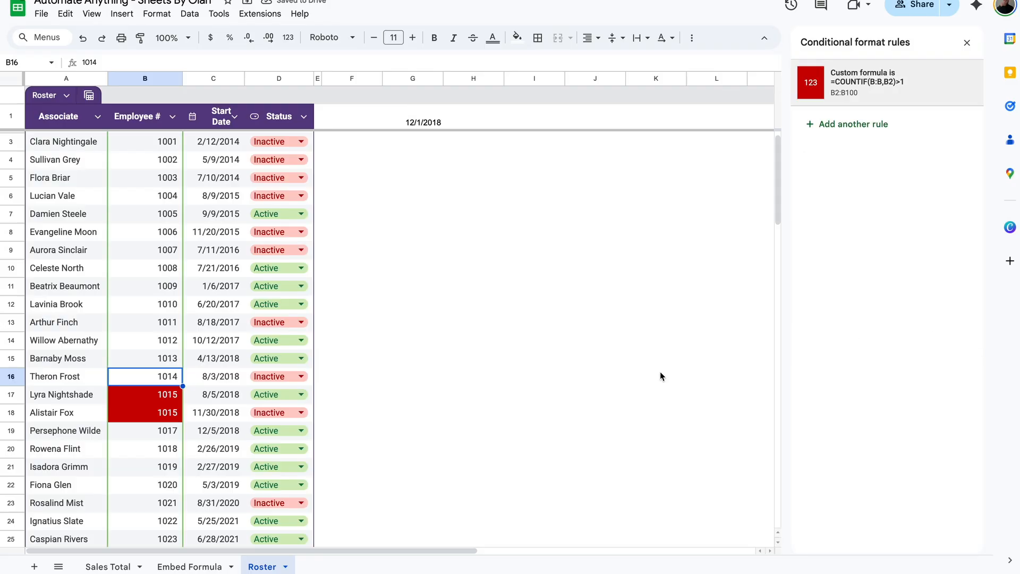
Step: Test the duplicate rule by changing the employee numbers in B13 and B23 to match the ones directly above them
{"action": "scroll", "coordinate": [430, 428], "scroll_direction": "down", "scroll_amount": 1}
{"action": "left_click", "coordinate": [161, 322]}
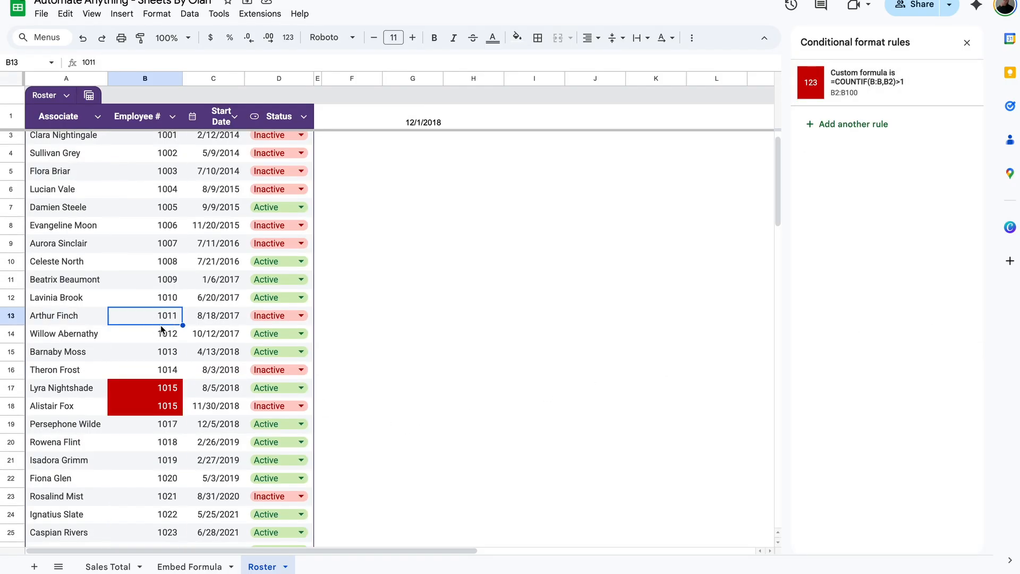
{"action": "type", "text": "1010"}
{"action": "key", "text": "Return"}
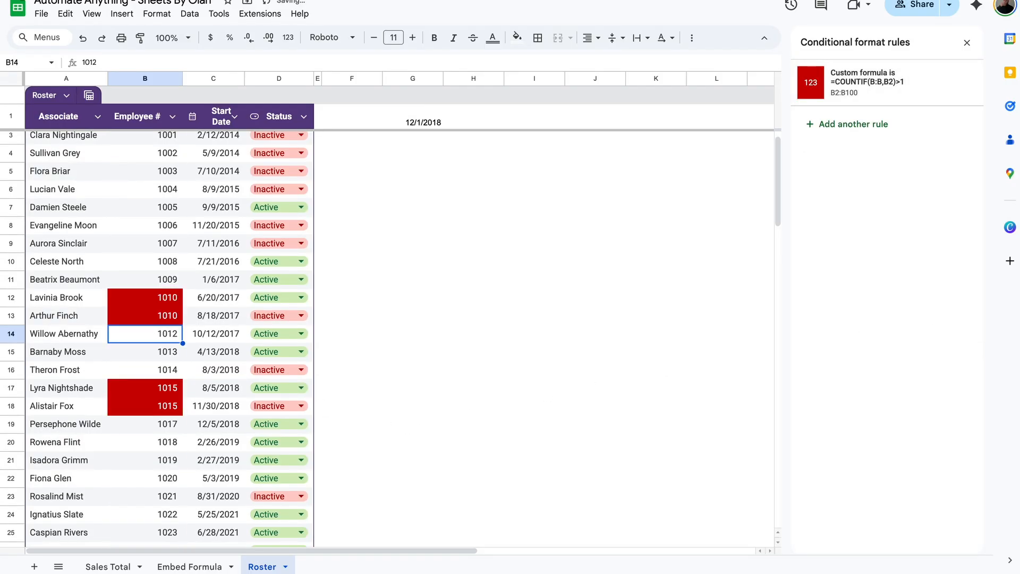
{"action": "left_click", "coordinate": [164, 499]}
{"action": "type", "text": "1020"}
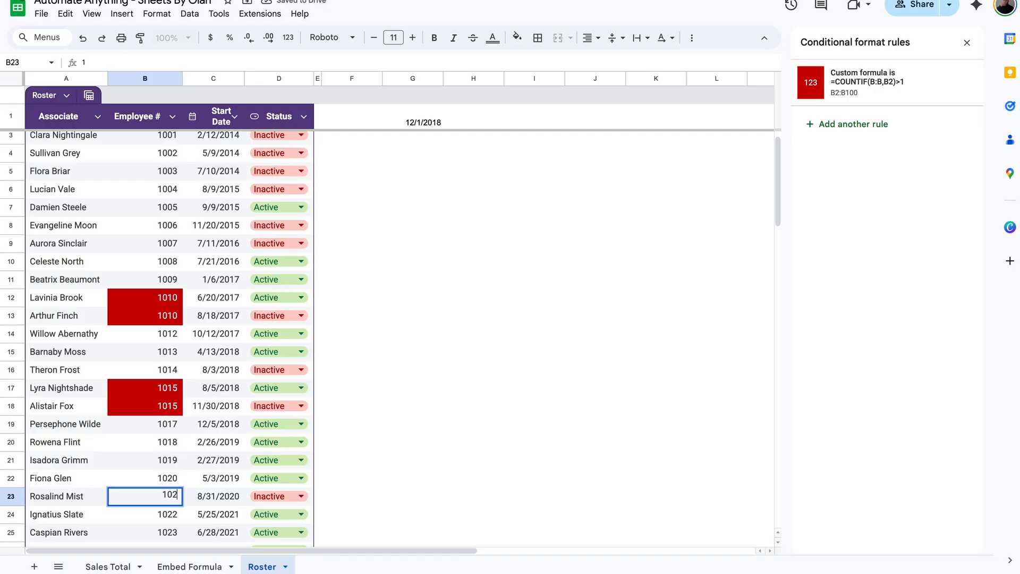
{"action": "key", "text": "Return"}
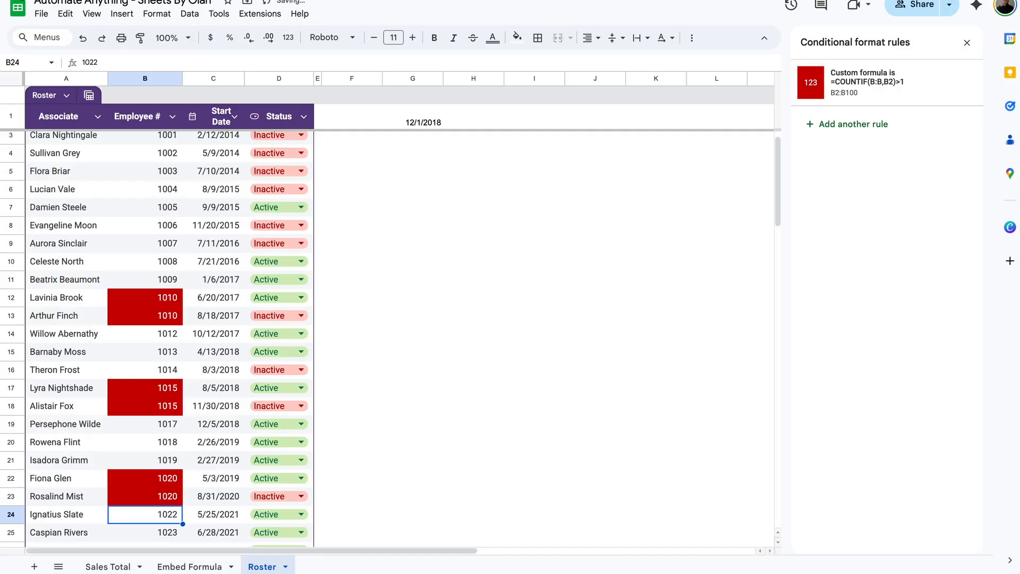
Step: Sort the Roster table by the Associate column from A to Z and select the first associate in A2
{"action": "left_click", "coordinate": [173, 446]}
{"action": "left_click", "coordinate": [98, 170]}
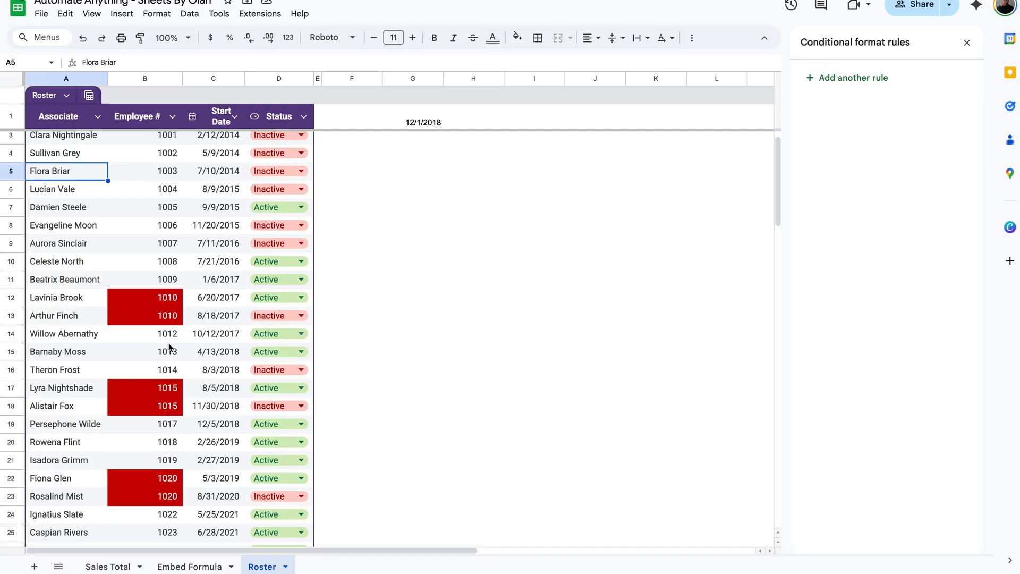
{"action": "left_click", "coordinate": [98, 116]}
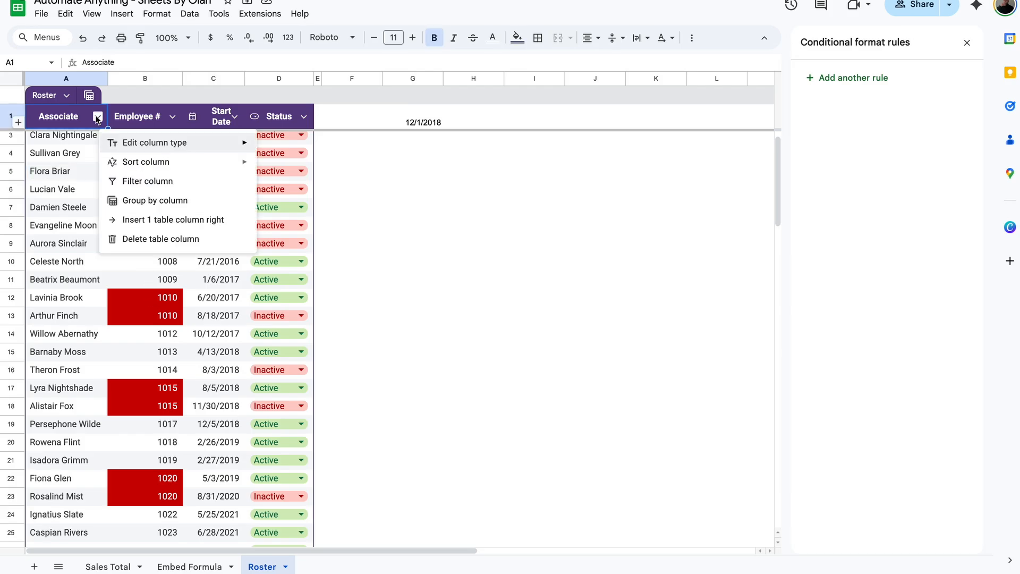
{"action": "mouse_move", "coordinate": [175, 165]}
{"action": "left_click", "coordinate": [319, 166]}
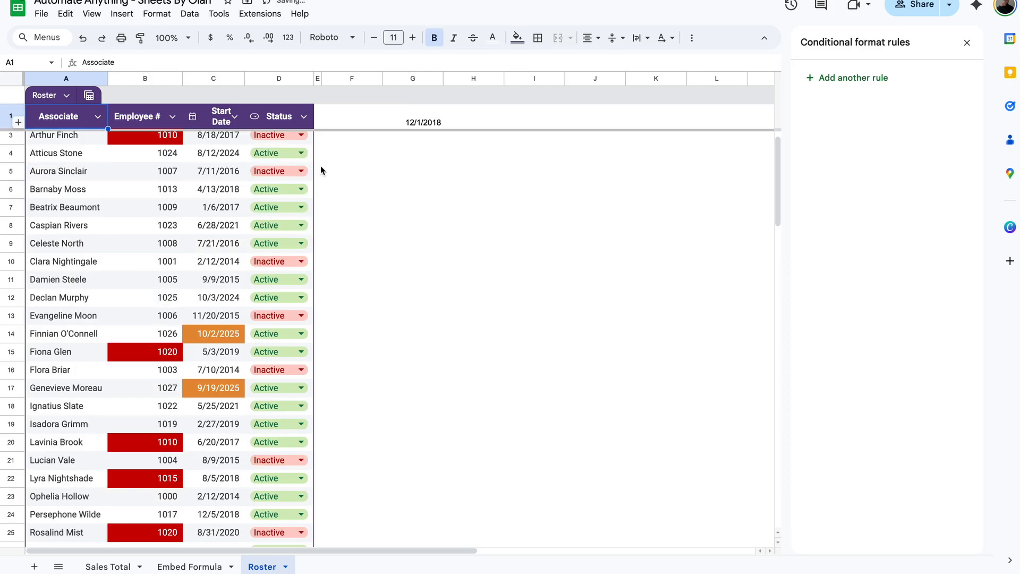
{"action": "left_click", "coordinate": [122, 199]}
{"action": "scroll", "coordinate": [122, 199], "scroll_direction": "up", "scroll_amount": 1}
{"action": "left_click", "coordinate": [83, 145]}
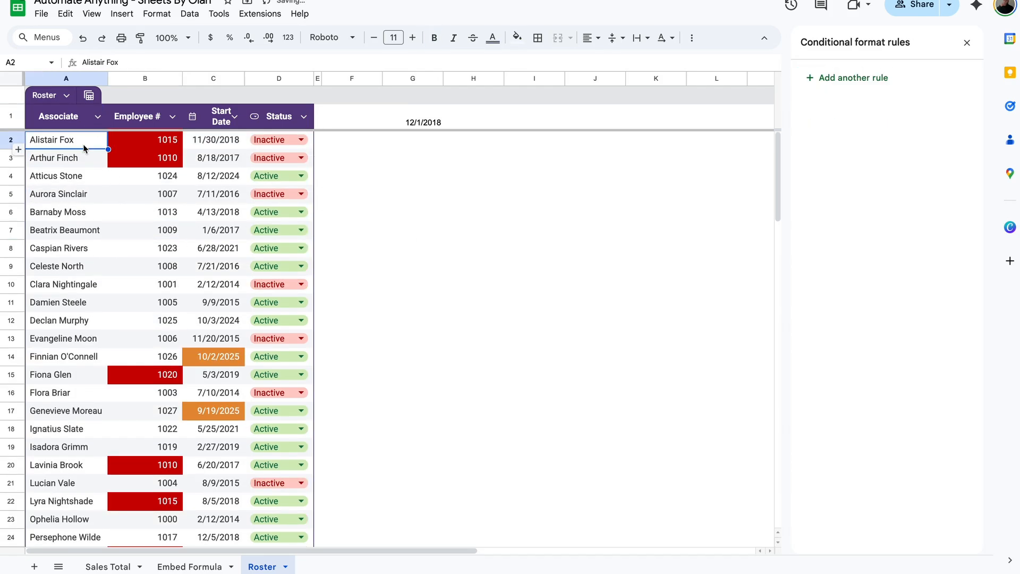
Step: Filter the Roster's Employee # column by the fill color dark red 1
{"action": "scroll", "coordinate": [83, 144], "scroll_direction": "down", "scroll_amount": 1}
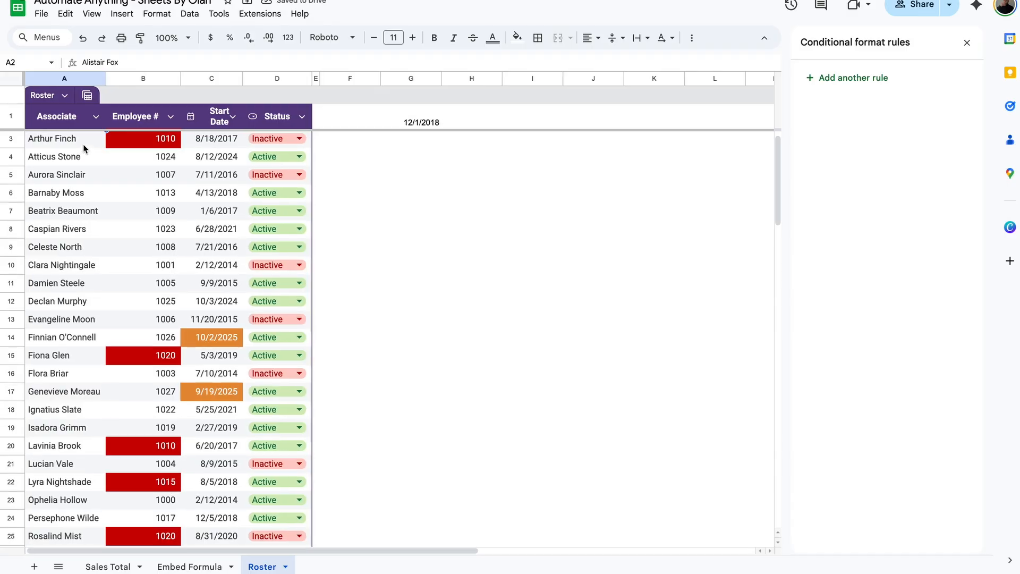
{"action": "scroll", "coordinate": [82, 145], "scroll_direction": "up", "scroll_amount": 1}
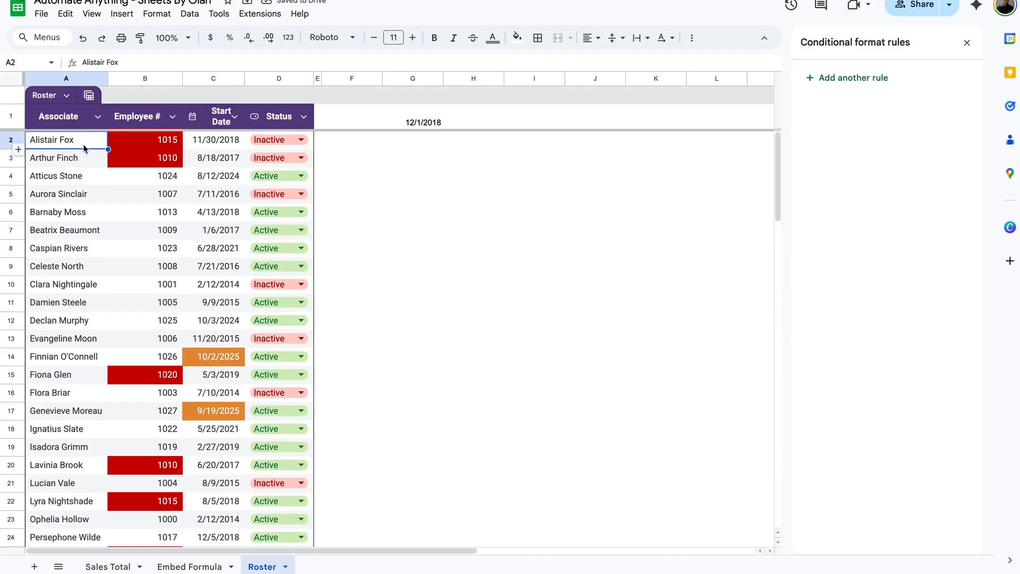
{"action": "left_click", "coordinate": [174, 117]}
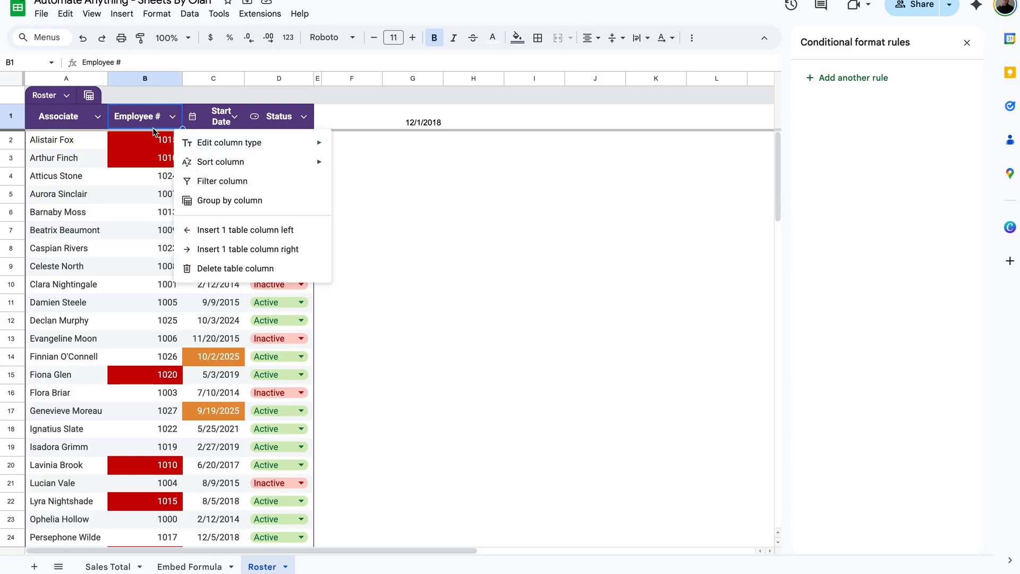
{"action": "left_click", "coordinate": [691, 37]}
{"action": "left_click", "coordinate": [173, 116]}
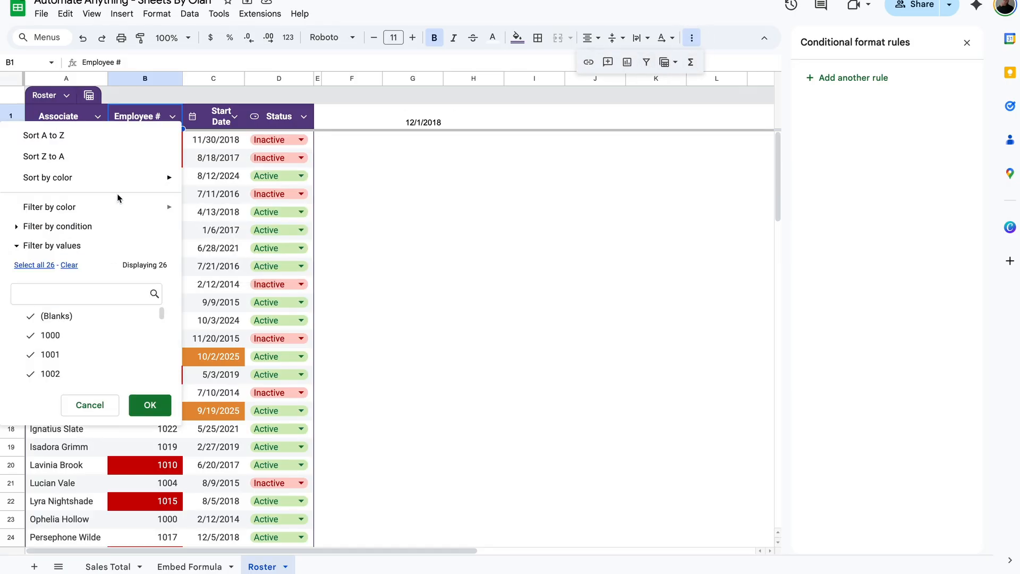
{"action": "mouse_move", "coordinate": [41, 212]}
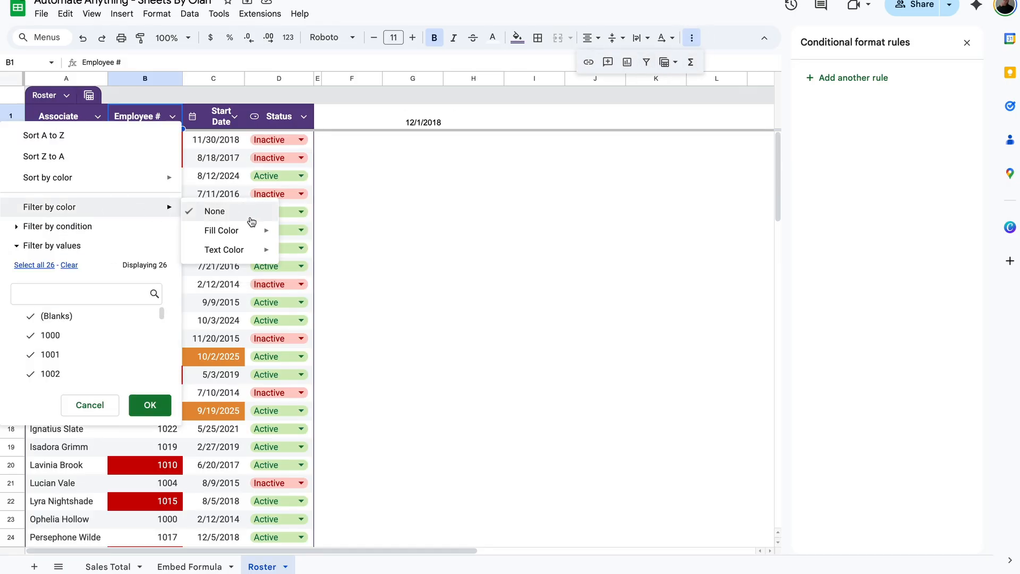
{"action": "mouse_move", "coordinate": [250, 232]}
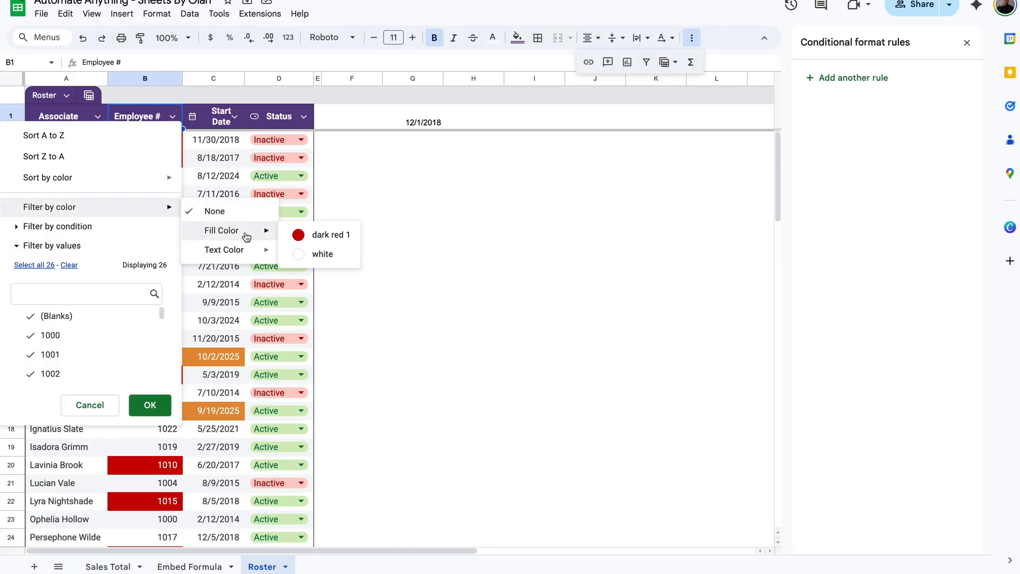
{"action": "left_click", "coordinate": [329, 236]}
Step: Replace the duplicate employee numbers in B3, B15 and B2 with new, unused consecutive numbers
{"action": "left_click", "coordinate": [157, 139]}
{"action": "left_click_drag", "start_coordinate": [156, 137], "coordinate": [151, 247]}
{"action": "left_click", "coordinate": [173, 142]}
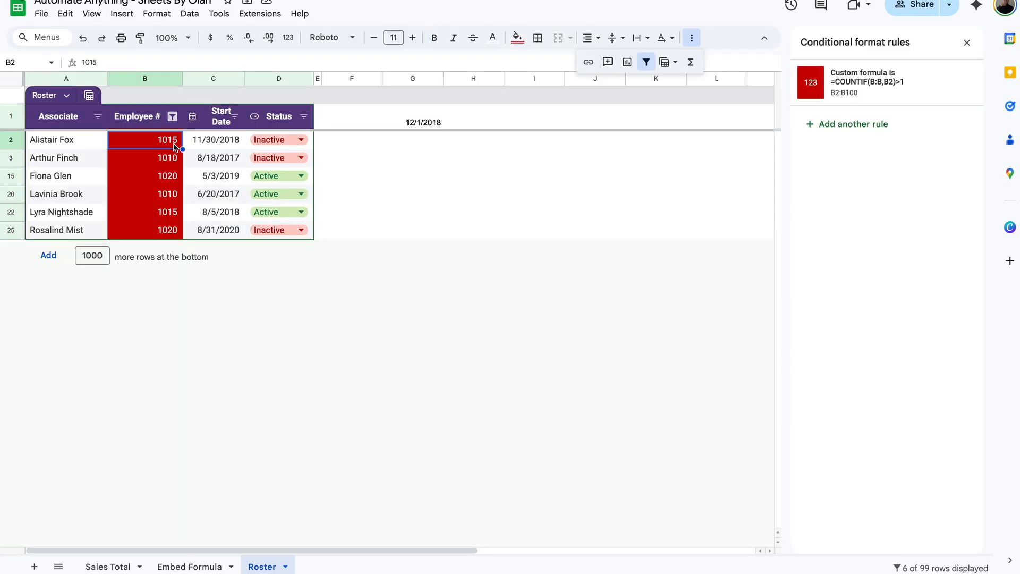
{"action": "left_click", "coordinate": [173, 159]}
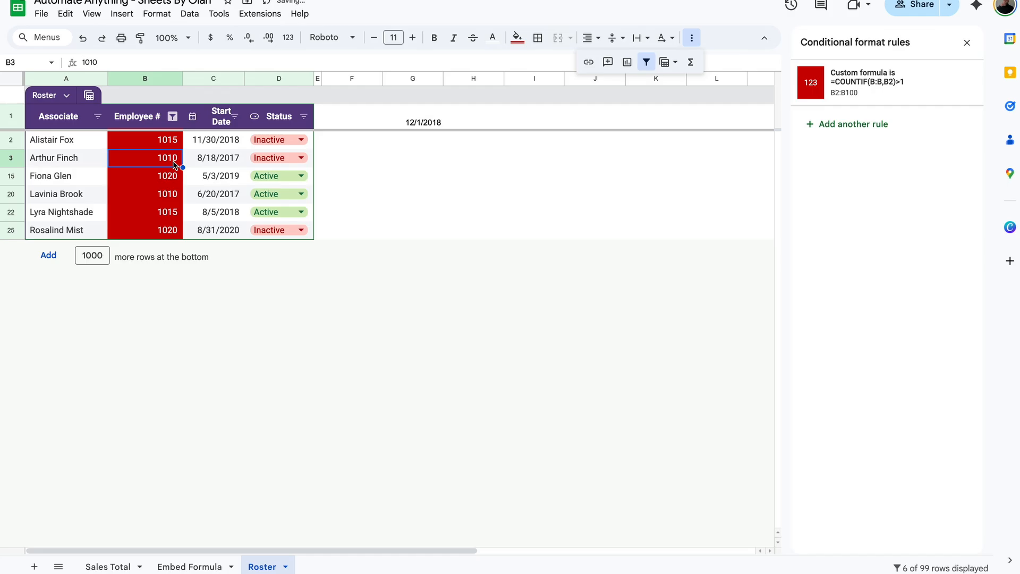
{"action": "type", "text": "1036"}
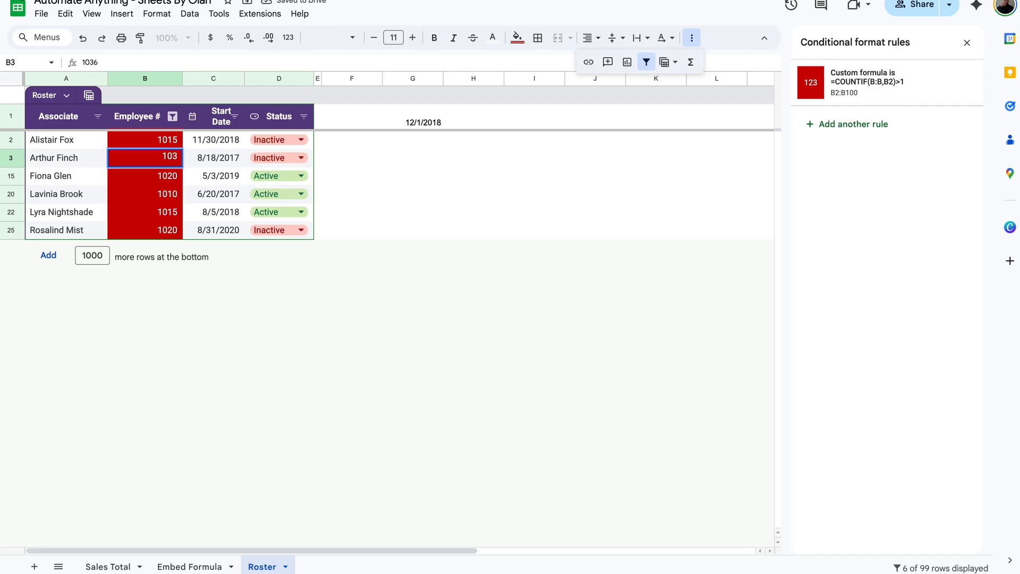
{"action": "type", "text": "5"}
{"action": "key", "text": "Return"}
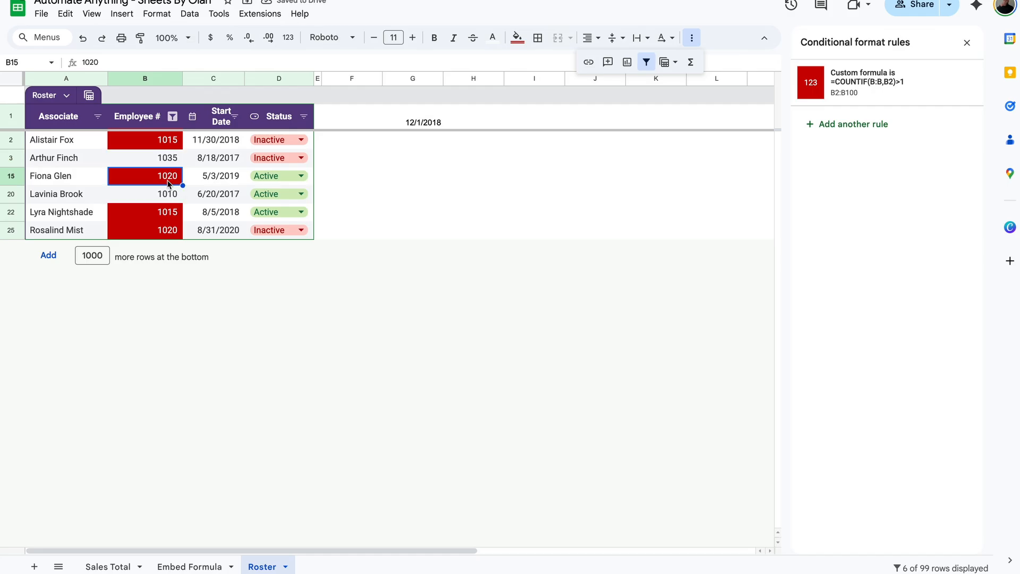
{"action": "type", "text": "1036"}
{"action": "key", "text": "Return"}
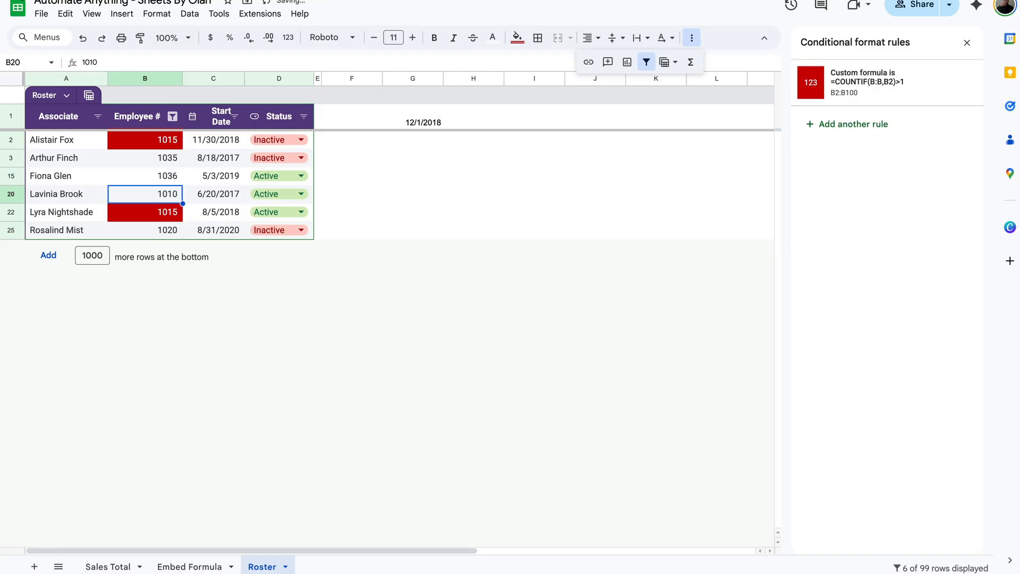
{"action": "left_click", "coordinate": [173, 141]}
{"action": "type", "text": "1037"}
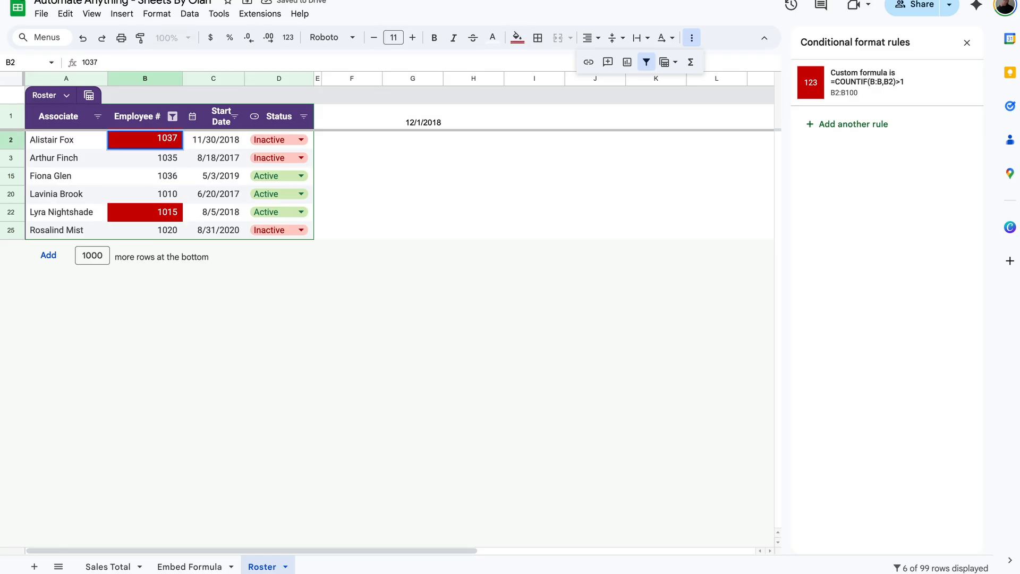
{"action": "key", "text": "Return"}
Step: Clear the color filter on the Employee # column and sort the Roster by that column from A to Z
{"action": "left_click", "coordinate": [173, 116]}
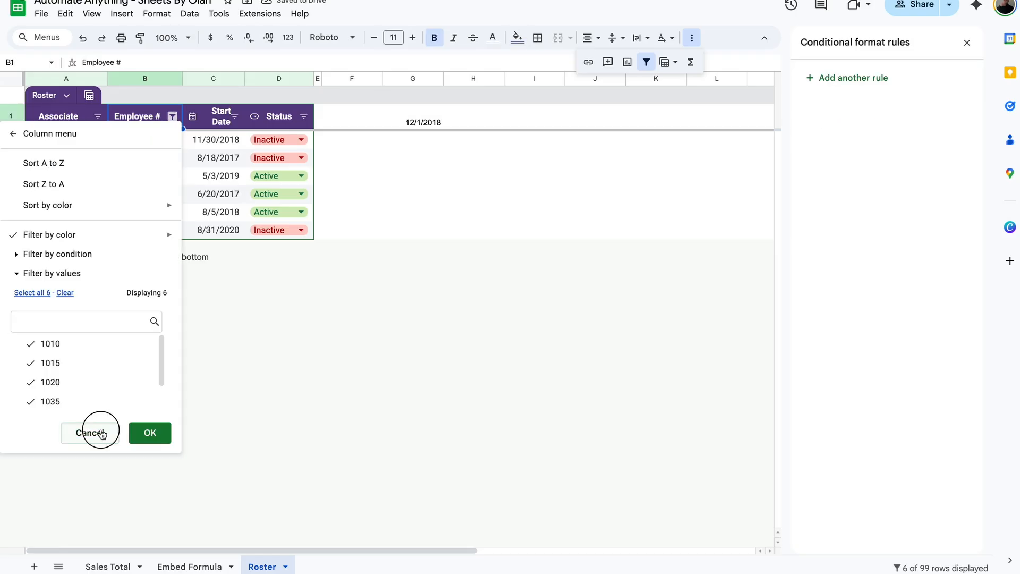
{"action": "left_click", "coordinate": [94, 430]}
{"action": "left_click", "coordinate": [173, 116]}
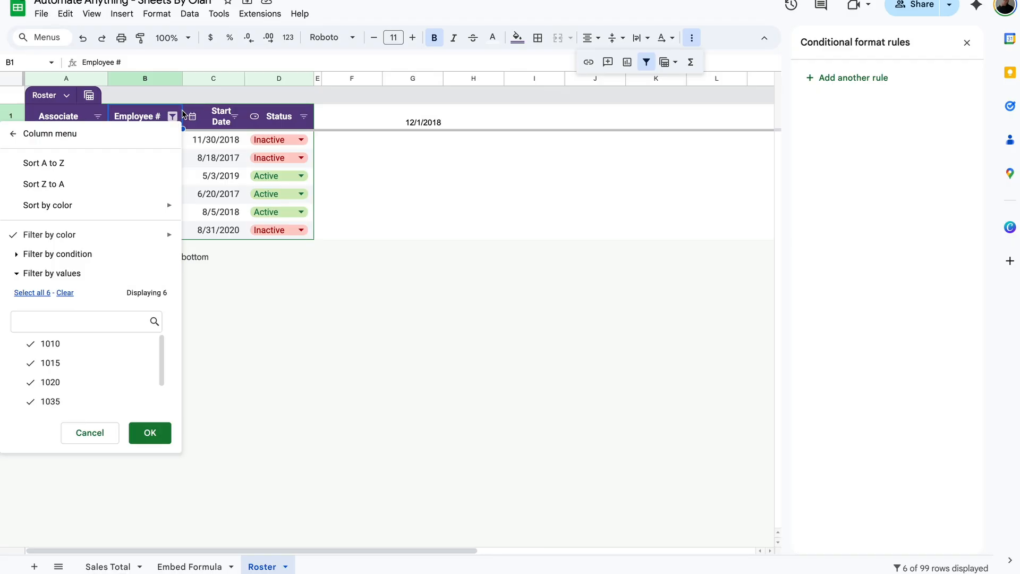
{"action": "mouse_move", "coordinate": [146, 235]}
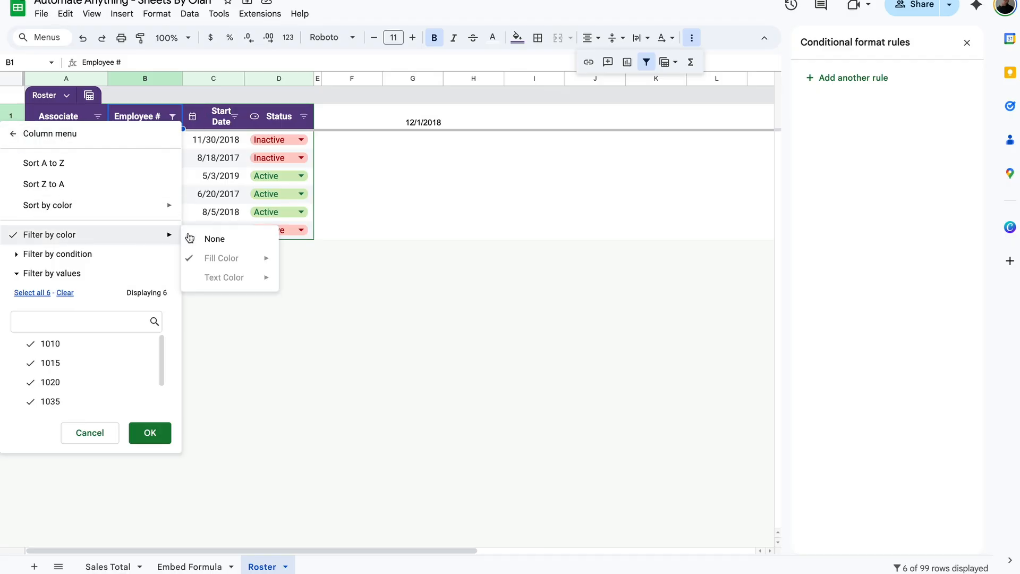
{"action": "left_click", "coordinate": [260, 242]}
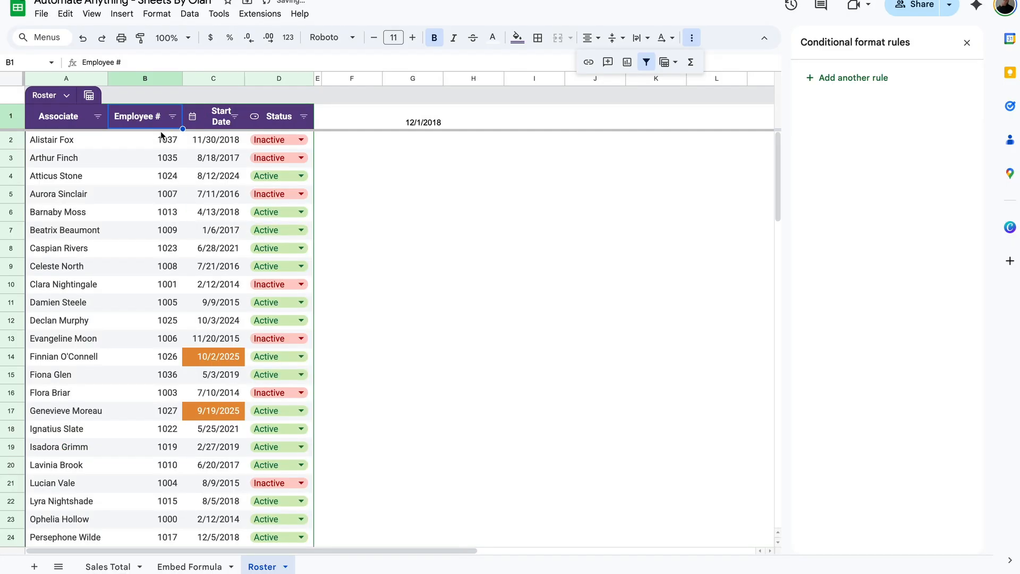
{"action": "left_click", "coordinate": [173, 117]}
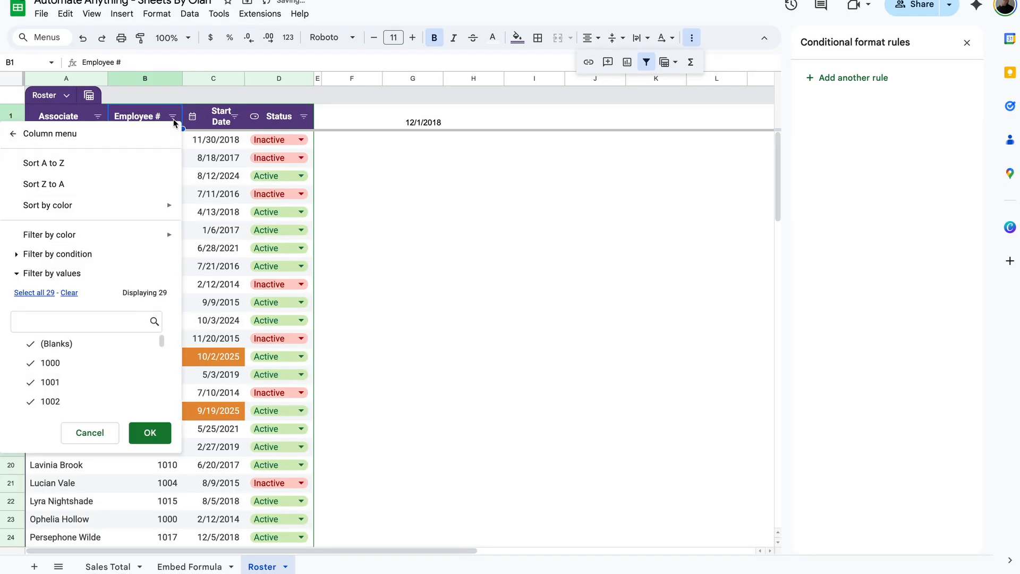
{"action": "left_click", "coordinate": [98, 162]}
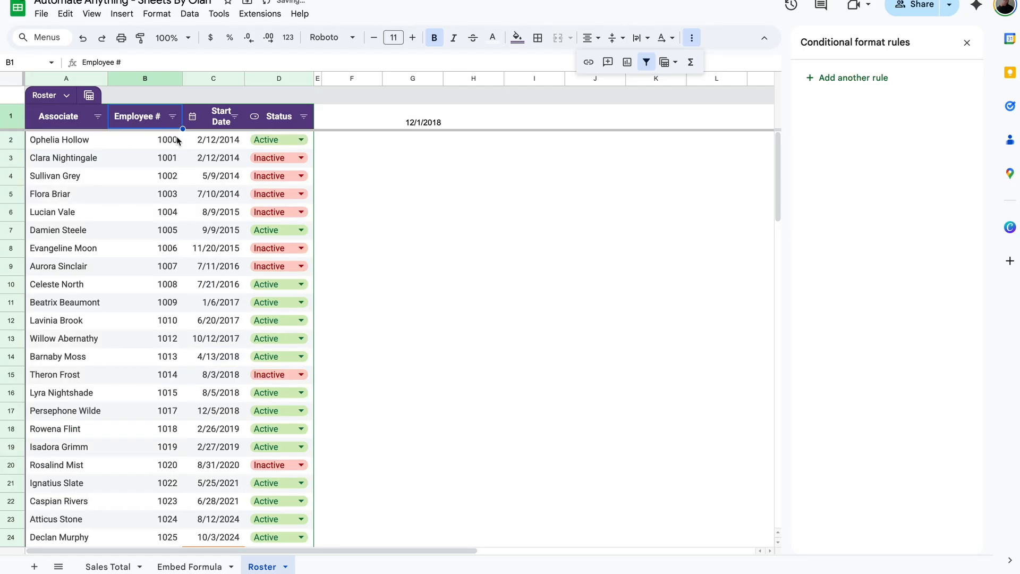
Step: Look through the sorted Roster for remaining duplicate employee numbers, and view the rule applied to the start dates
{"action": "scroll", "coordinate": [177, 139], "scroll_direction": "down", "scroll_amount": 8}
{"action": "scroll", "coordinate": [177, 139], "scroll_direction": "up", "scroll_amount": 4}
{"action": "left_click", "coordinate": [167, 250]}
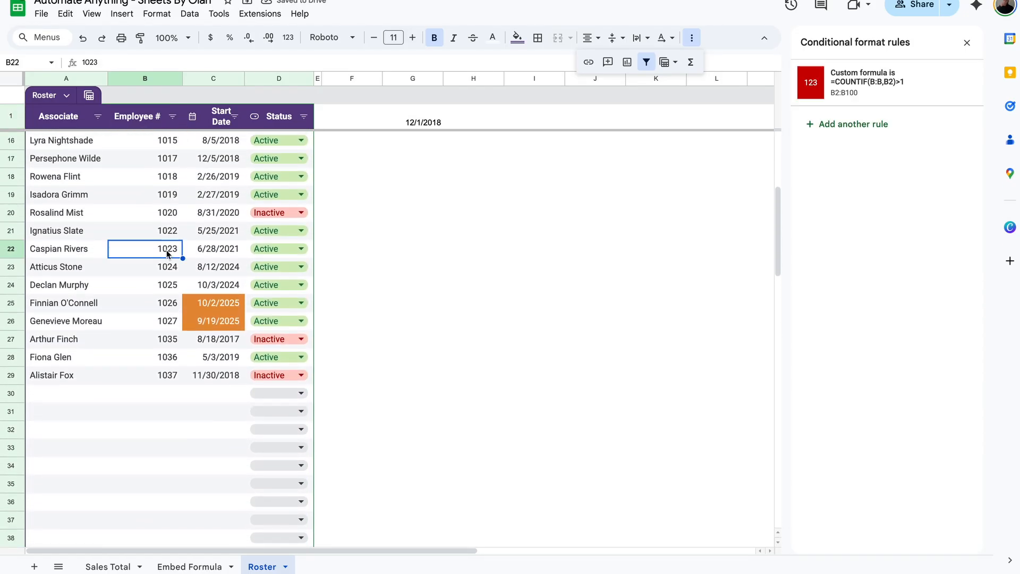
{"action": "scroll", "coordinate": [167, 253], "scroll_direction": "up", "scroll_amount": 2}
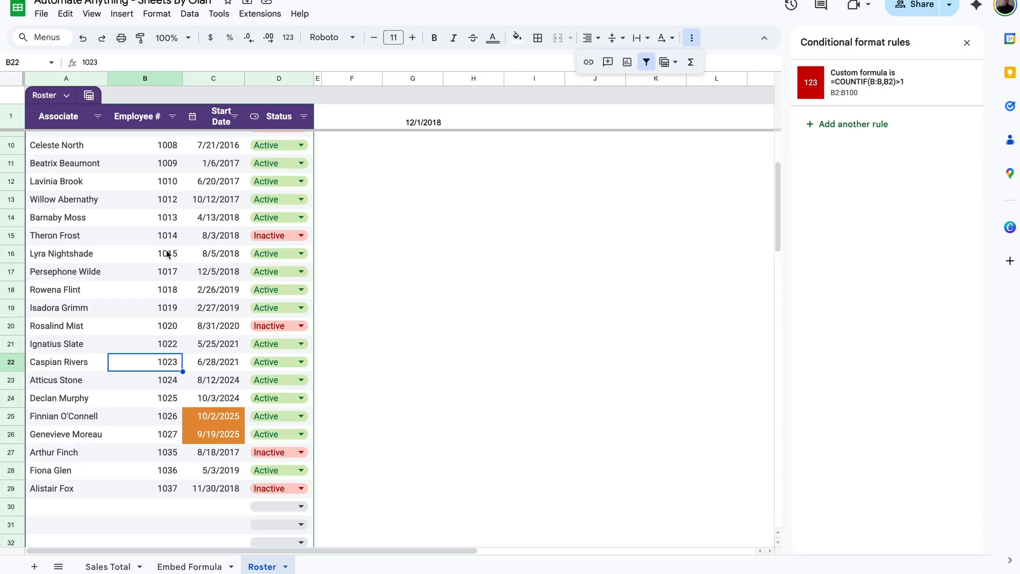
{"action": "left_click", "coordinate": [163, 307]}
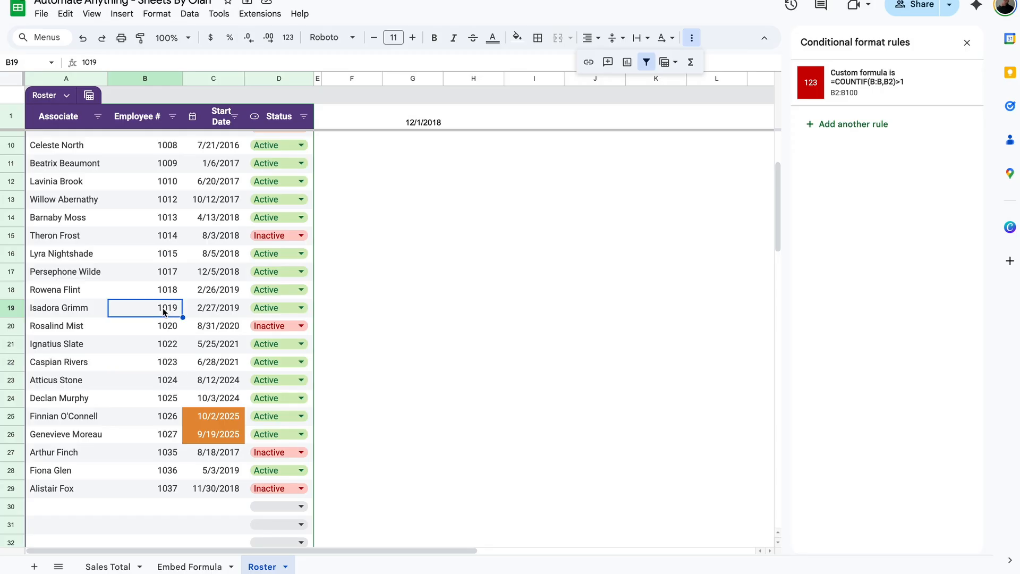
{"action": "left_click", "coordinate": [149, 491]}
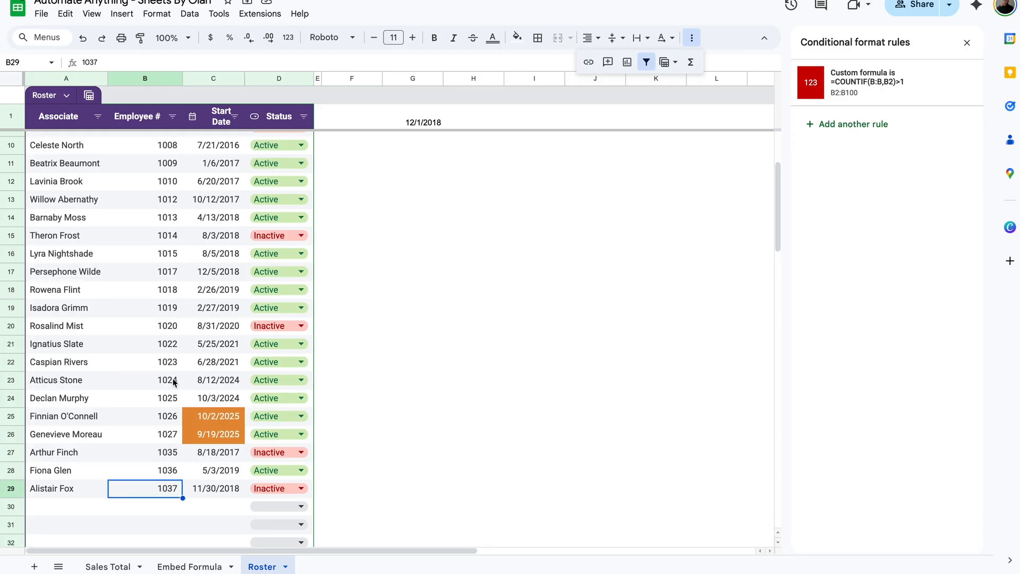
{"action": "left_click", "coordinate": [165, 342]}
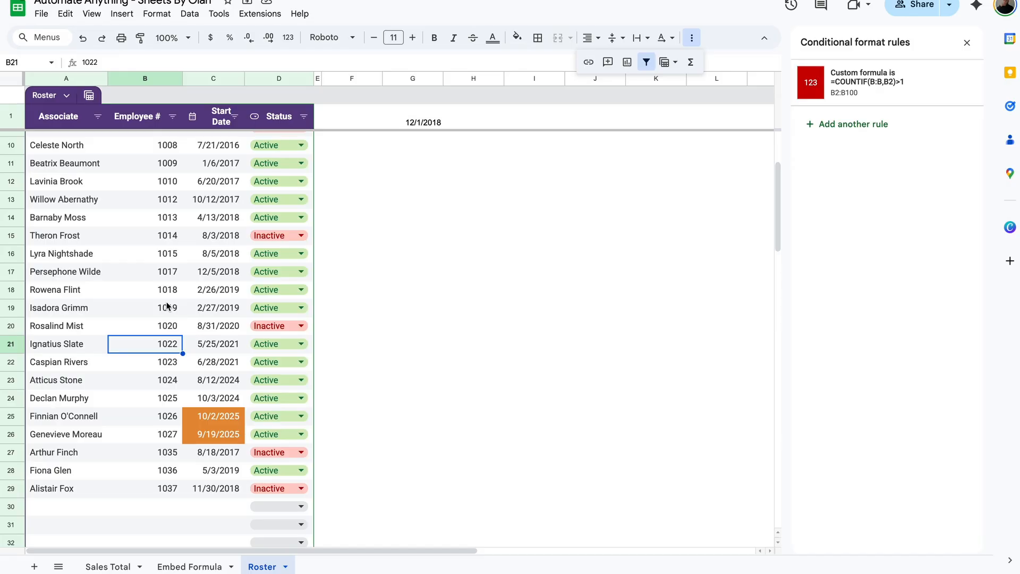
{"action": "scroll", "coordinate": [220, 251], "scroll_direction": "up", "scroll_amount": 1}
{"action": "left_click", "coordinate": [220, 255]}
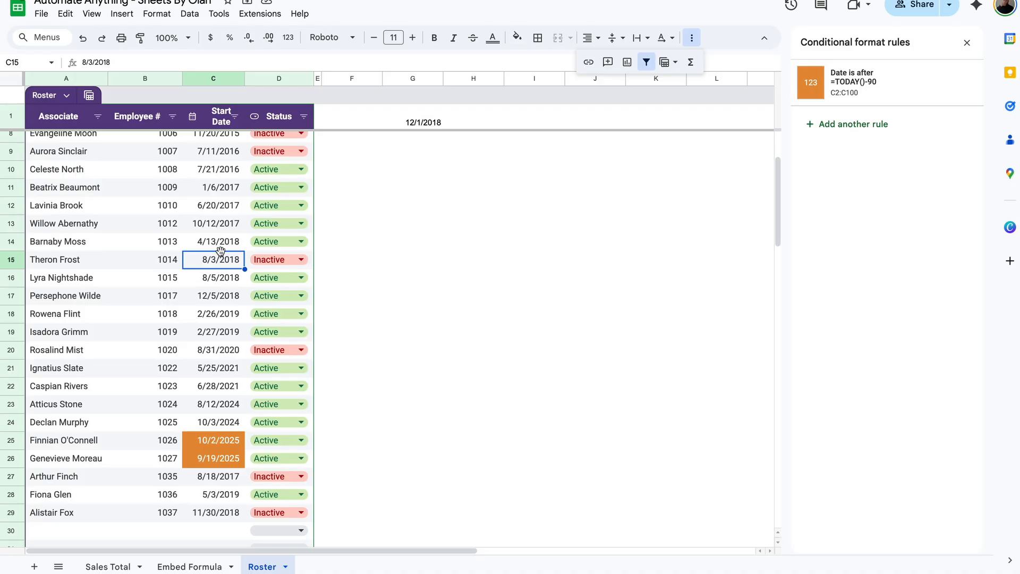
{"action": "scroll", "coordinate": [220, 251], "scroll_direction": "up", "scroll_amount": 2}
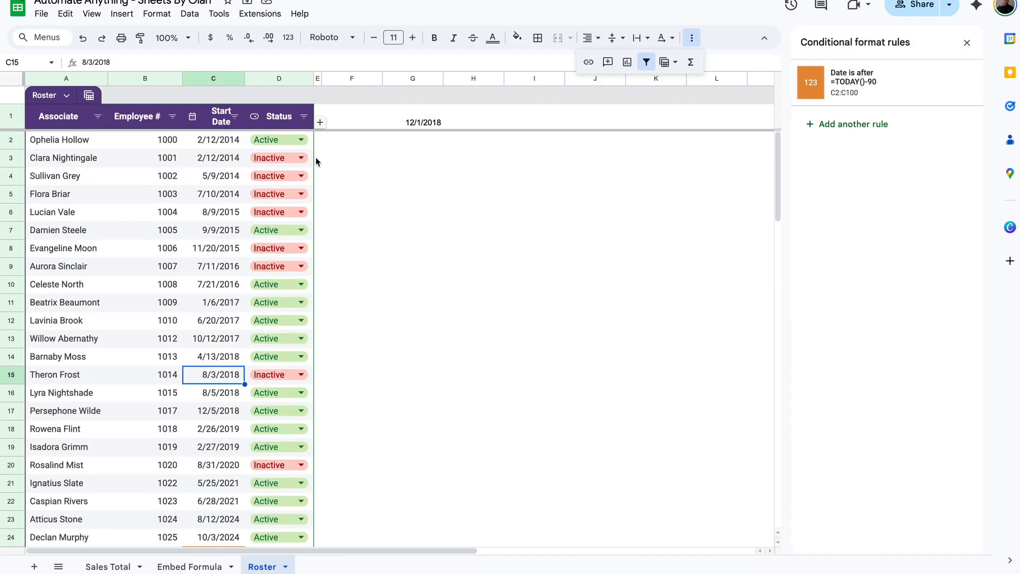
Step: Add a conditional format rule to columns A through D with the custom formula =D1="Inactive"
{"action": "left_click_drag", "start_coordinate": [279, 79], "coordinate": [67, 81]}
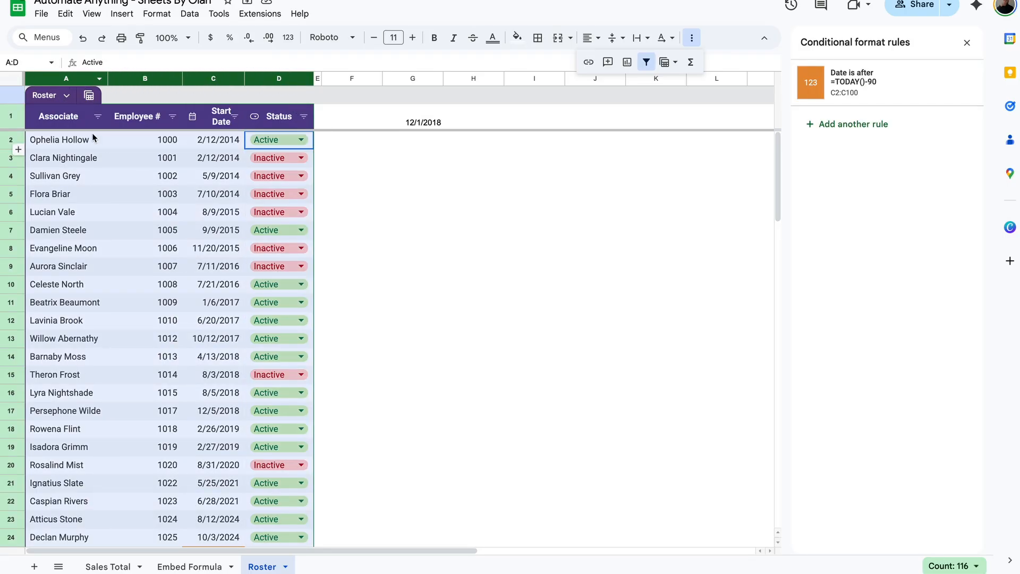
{"action": "left_click", "coordinate": [162, 17]}
{"action": "left_click", "coordinate": [180, 259]}
{"action": "left_click", "coordinate": [818, 126]}
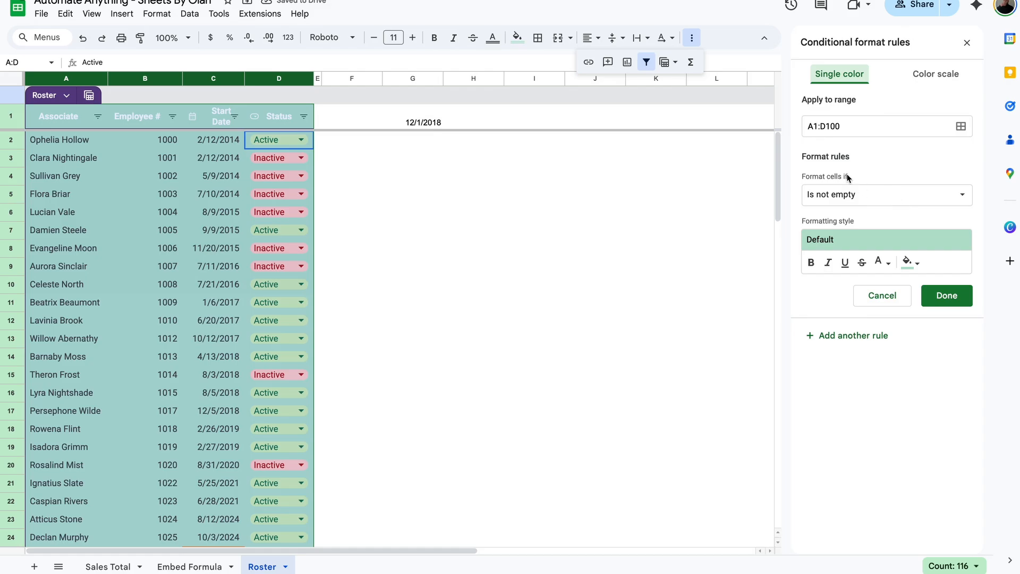
{"action": "left_click", "coordinate": [926, 199]}
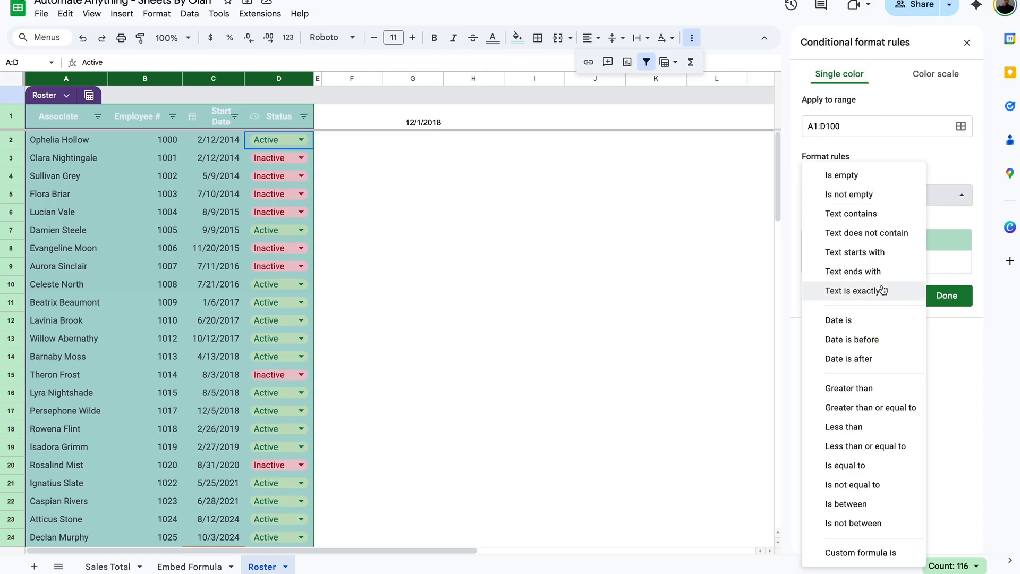
{"action": "left_click", "coordinate": [853, 554]}
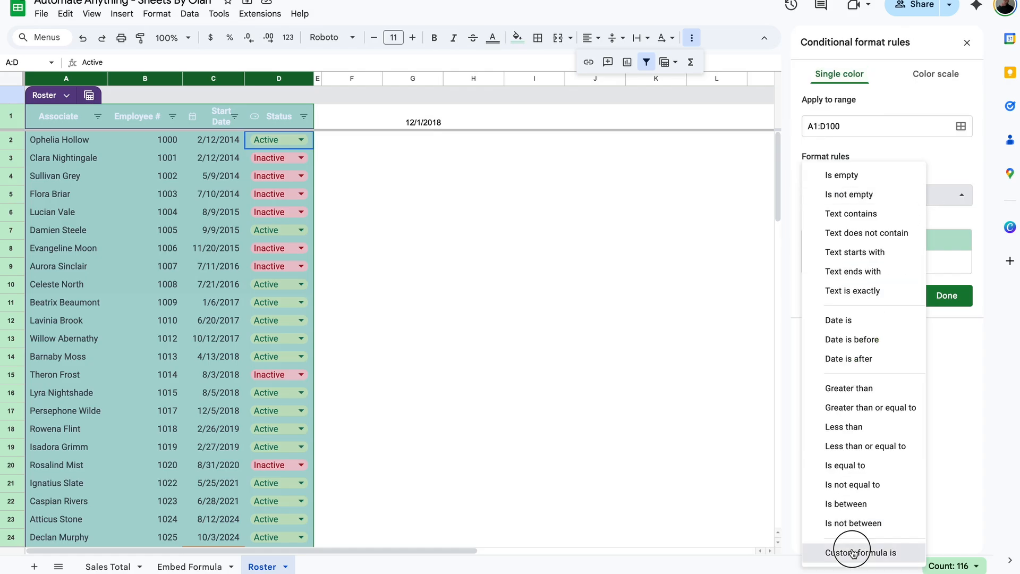
{"action": "left_click", "coordinate": [855, 227]}
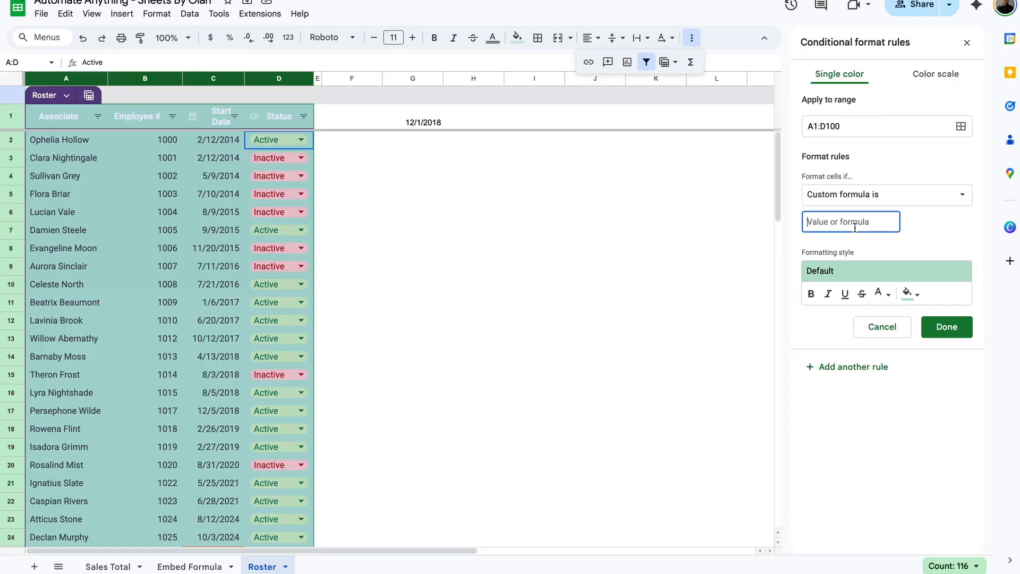
{"action": "type", "text": "=D1="}
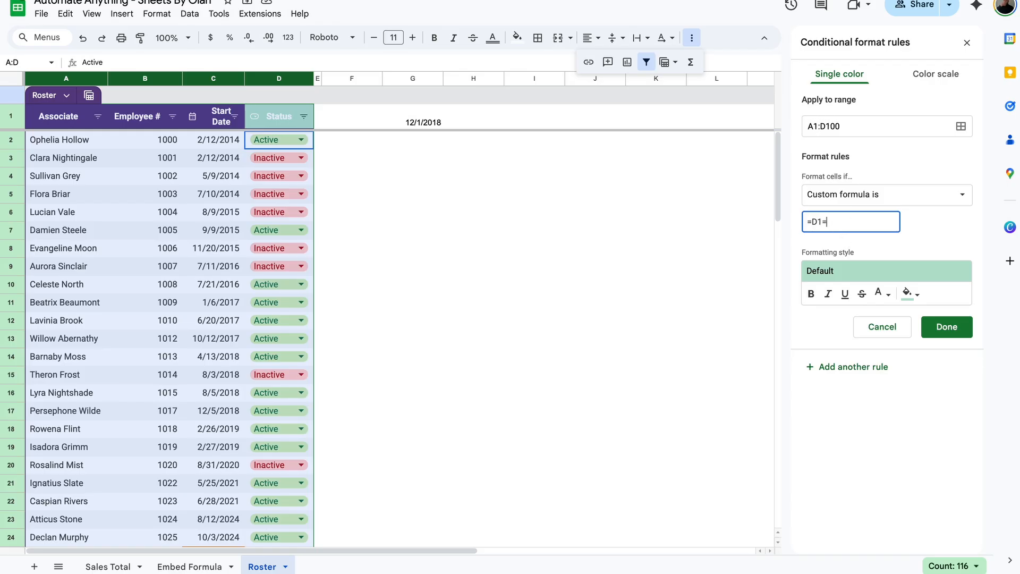
{"action": "type", "text": "Inactive"}
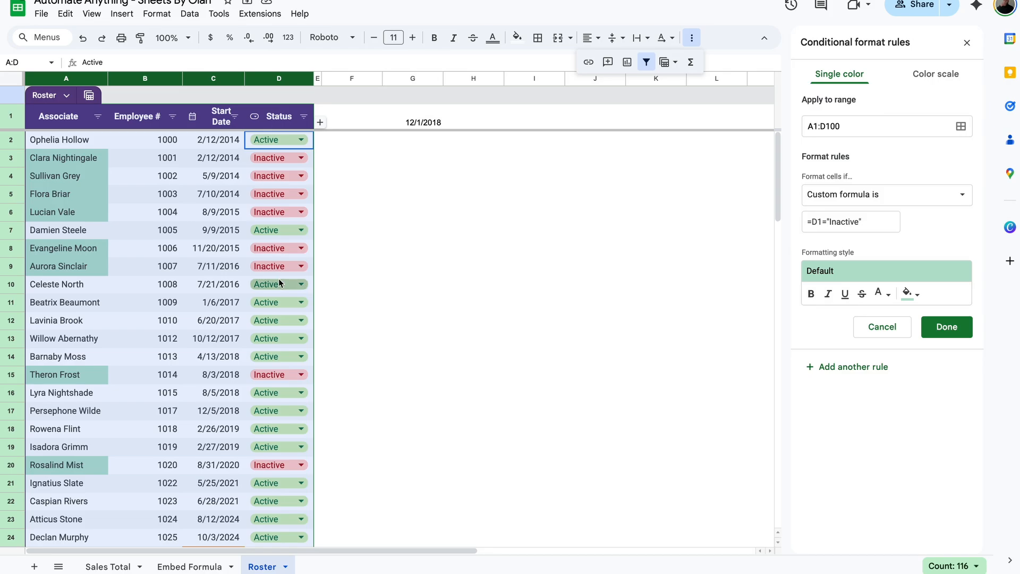
Step: Lock the column reference in the rule so the formula reads =$D1="Inactive"
{"action": "left_click", "coordinate": [68, 158]}
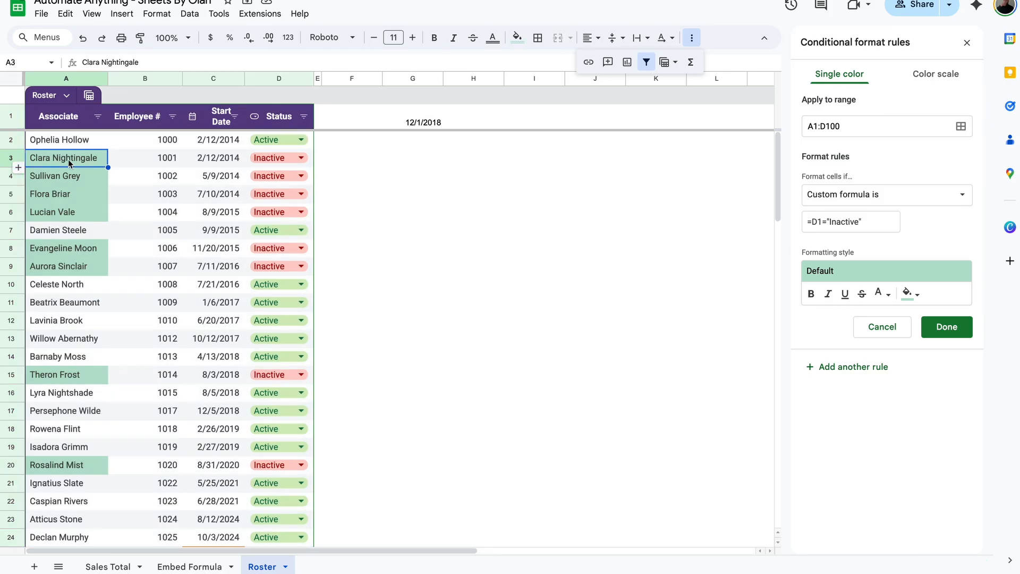
{"action": "left_click", "coordinate": [814, 227]}
{"action": "left_click", "coordinate": [811, 221]}
{"action": "type", "text": "$"}
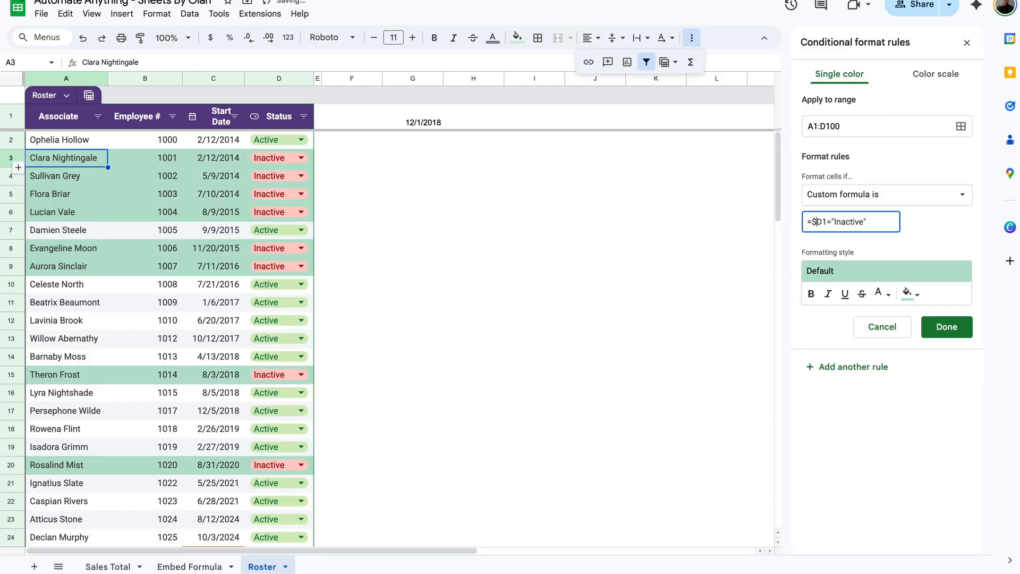
Step: Try the fully absolute formula =$D$1="Inactive" and test it by changing the D1 header to Inactive
{"action": "left_click", "coordinate": [824, 222]}
{"action": "type", "text": "$"}
{"action": "left_click", "coordinate": [282, 118]}
{"action": "type", "text": "Inactive"}
{"action": "key", "text": "Return"}
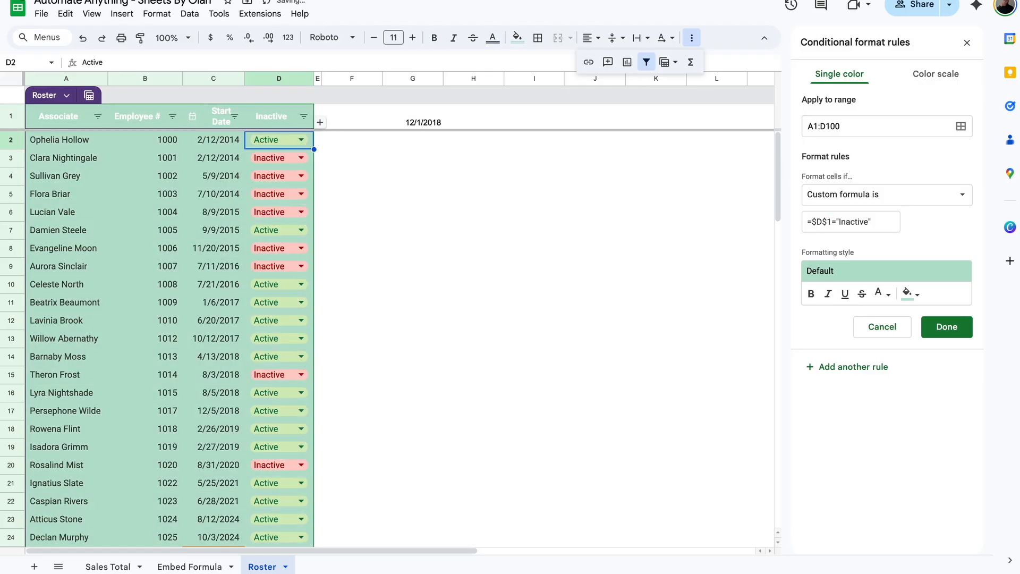
Step: Undo the D1 header change and remove the row lock so the rule's formula reads =$D1="Inactive"
{"action": "key", "text": "ctrl+z"}
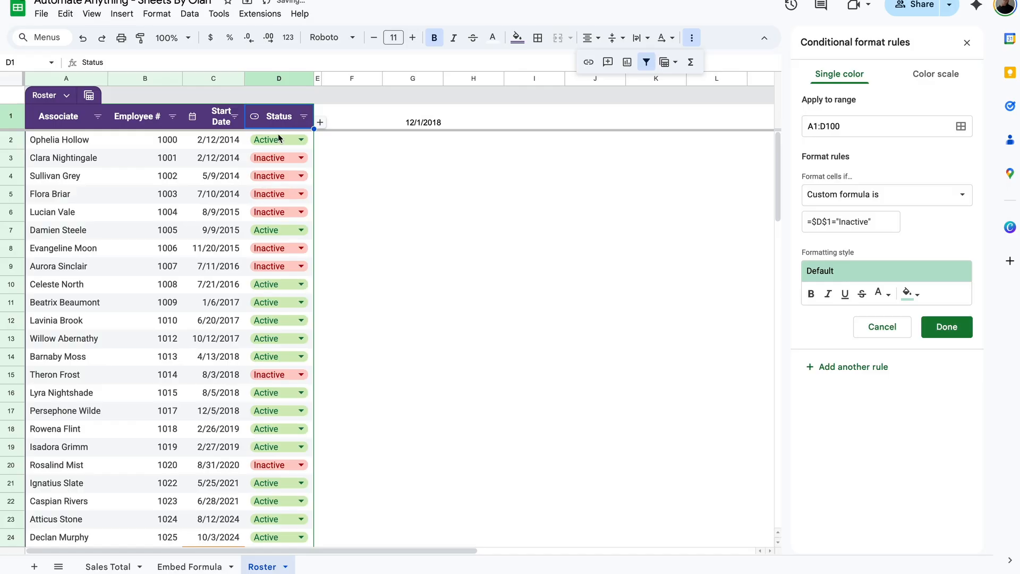
{"action": "left_click", "coordinate": [827, 226]}
{"action": "key", "text": "BackSpace"}
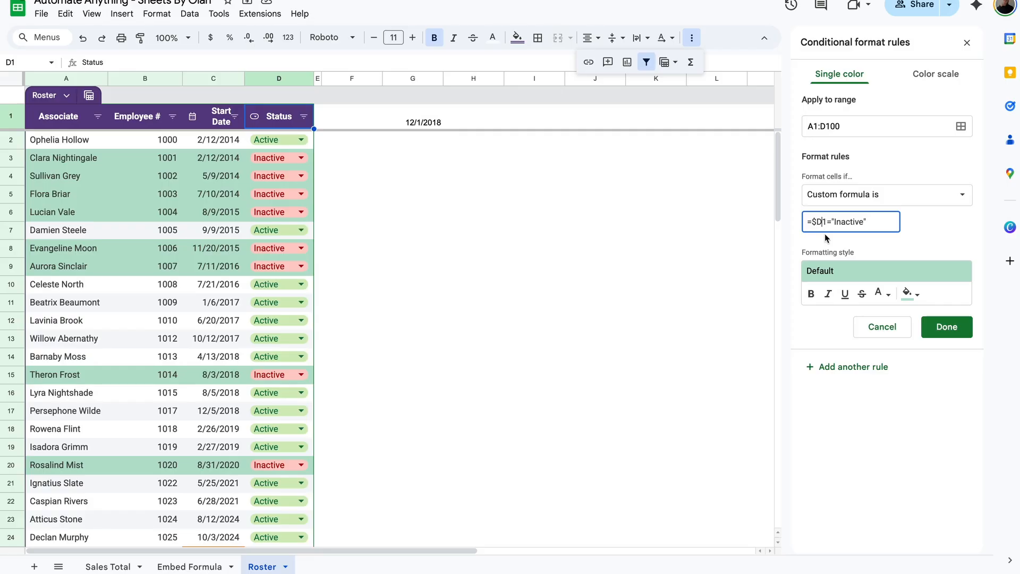
Step: Style the inactive-row rule with no fill, light red text and strikethrough, and save the rule
{"action": "left_click", "coordinate": [910, 293]}
{"action": "left_click", "coordinate": [864, 317]}
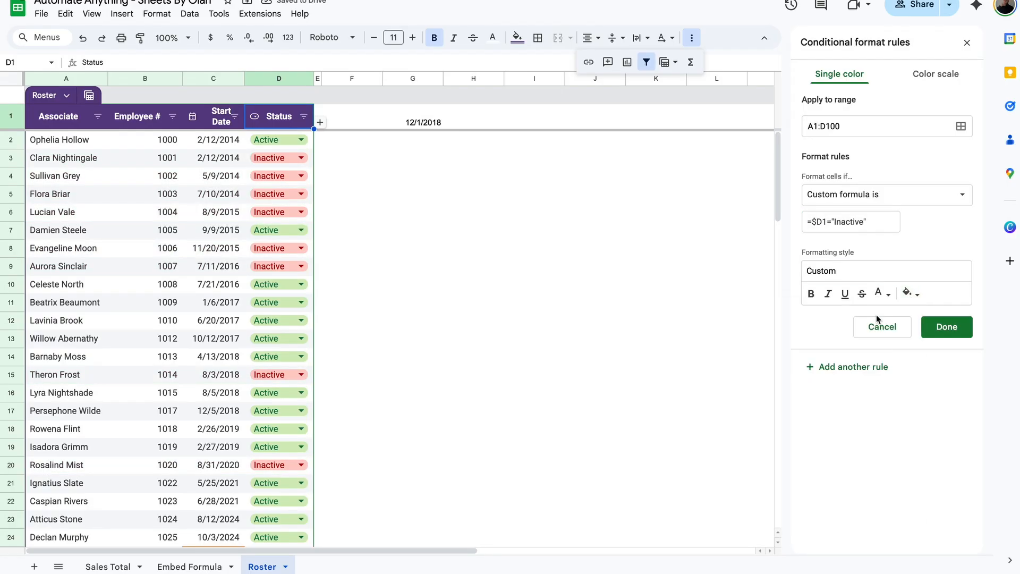
{"action": "left_click", "coordinate": [889, 296]}
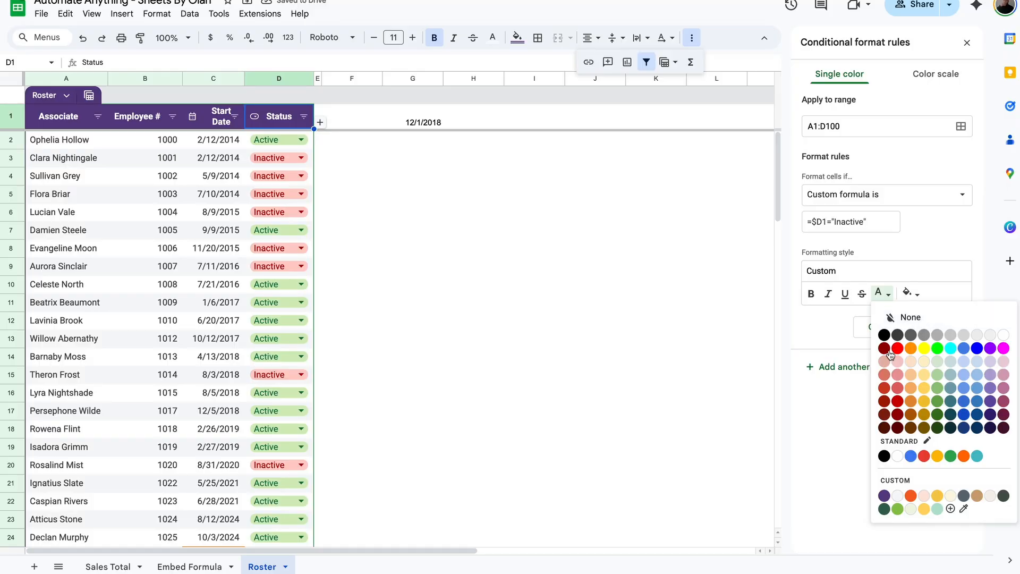
{"action": "left_click", "coordinate": [898, 389]}
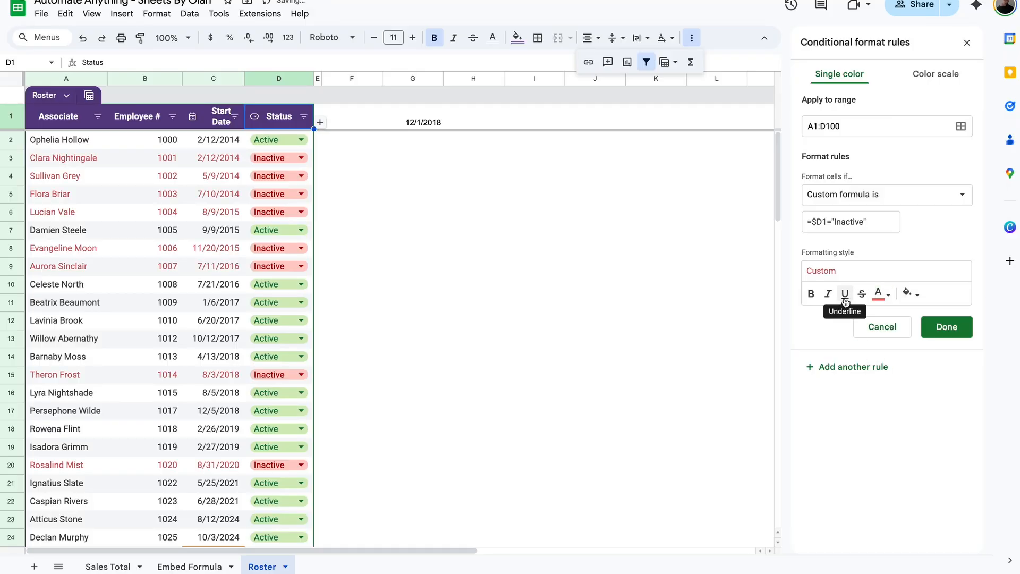
{"action": "left_click", "coordinate": [862, 294]}
{"action": "left_click", "coordinate": [223, 160]}
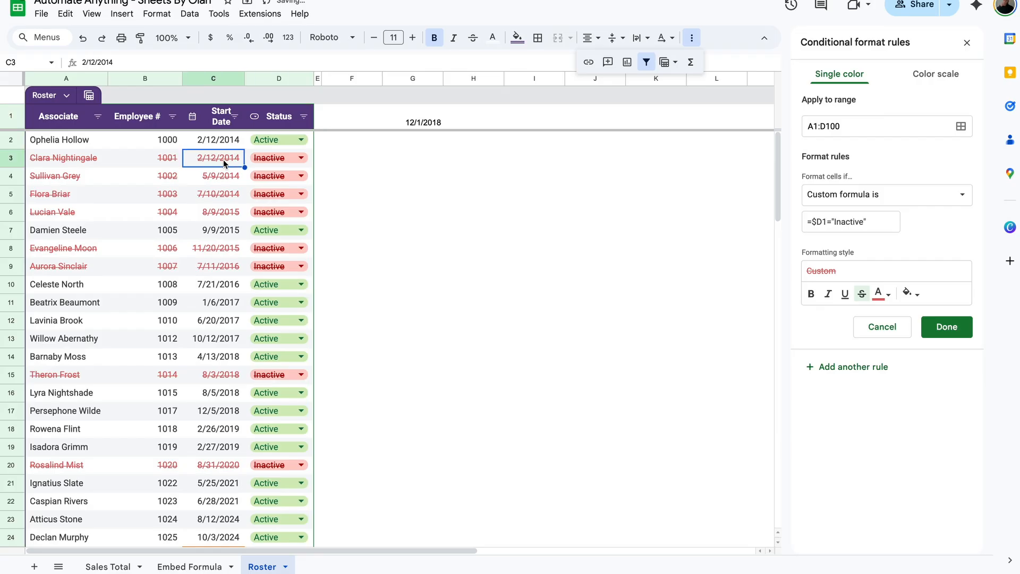
{"action": "left_click", "coordinate": [212, 234]}
{"action": "left_click", "coordinate": [946, 326]}
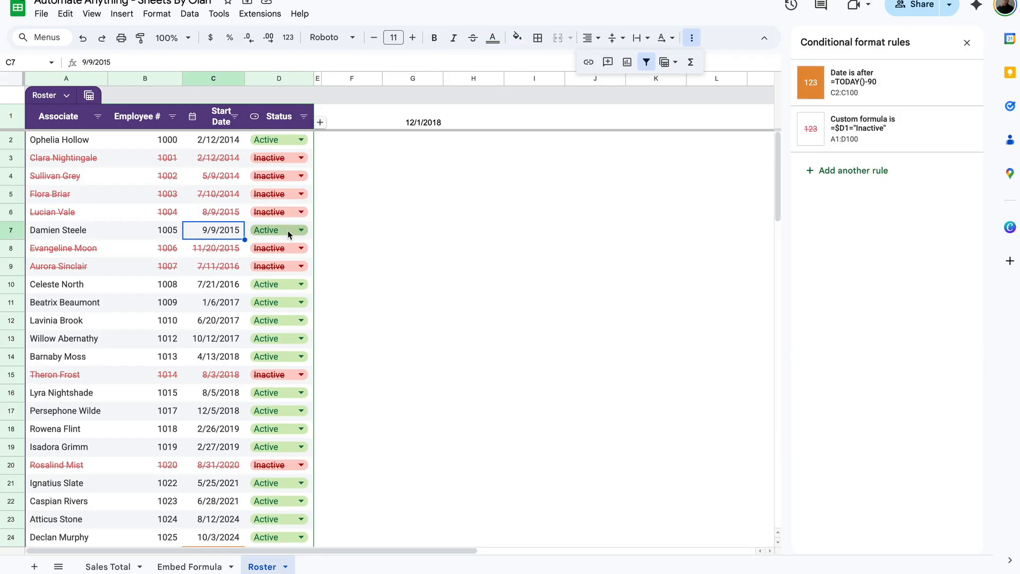
Step: Test the rule by switching the status in D7 to Inactive and back to Active
{"action": "left_click", "coordinate": [289, 233]}
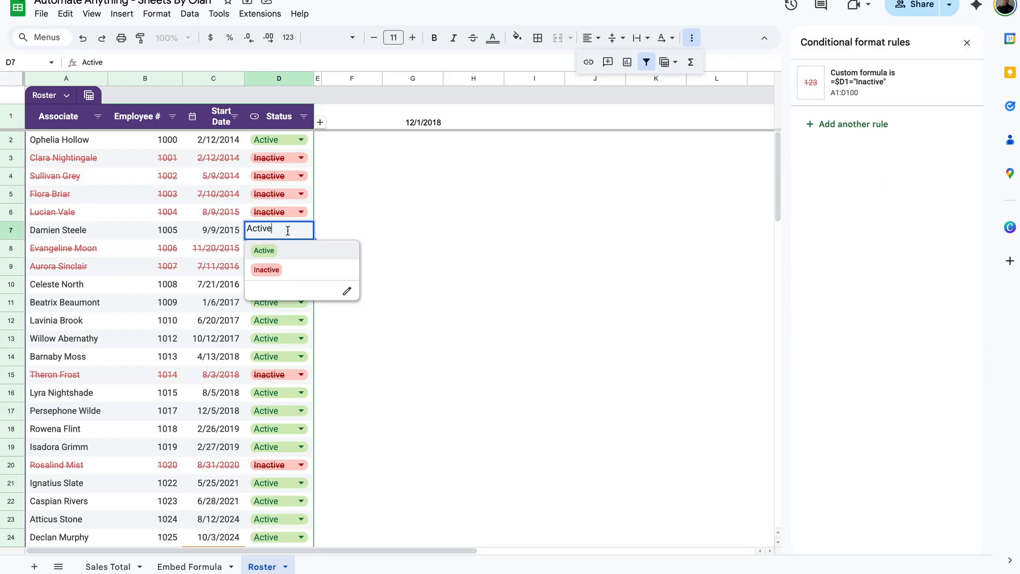
{"action": "left_click", "coordinate": [268, 269]}
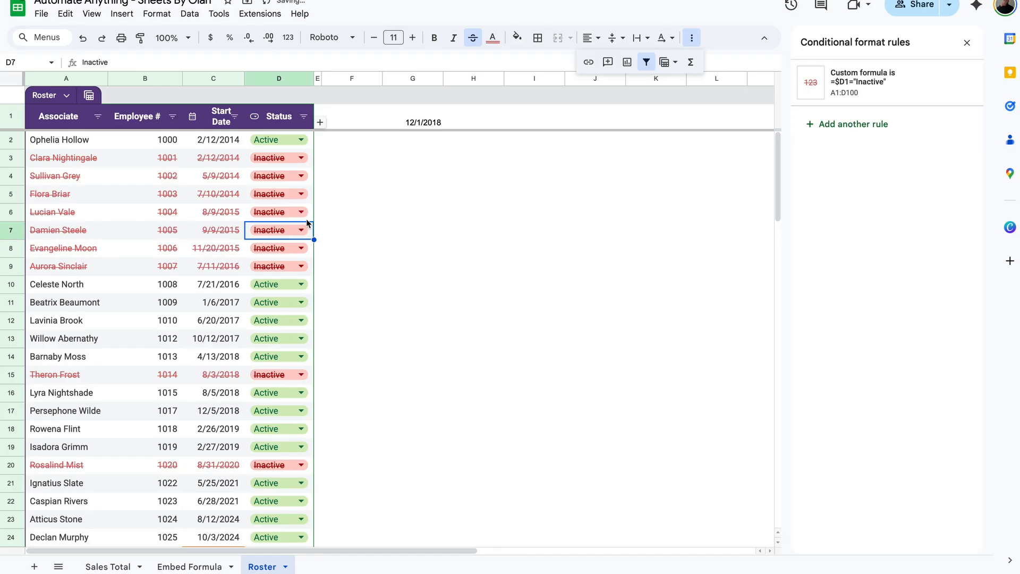
{"action": "double_click", "coordinate": [272, 229]}
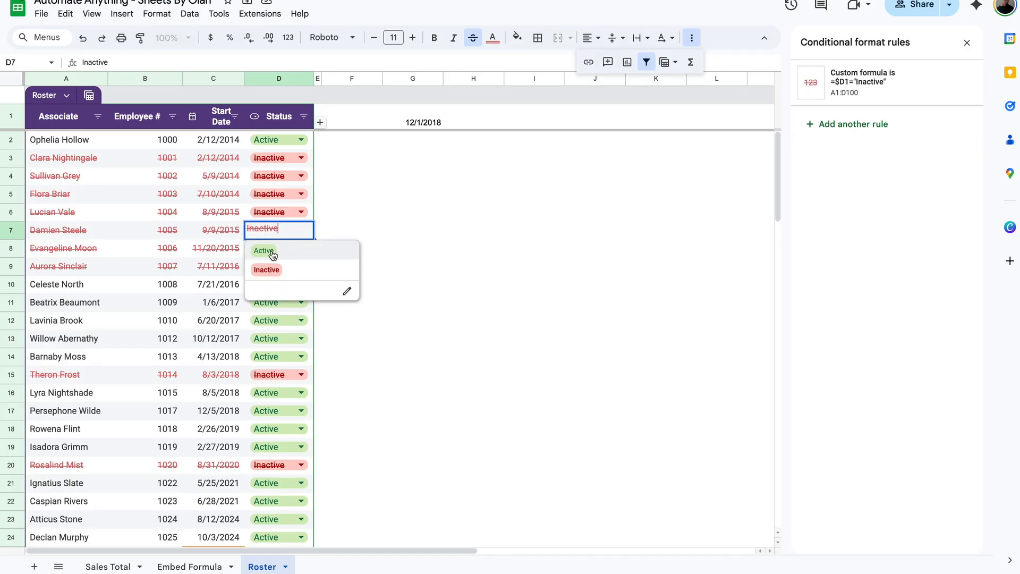
{"action": "left_click", "coordinate": [272, 256]}
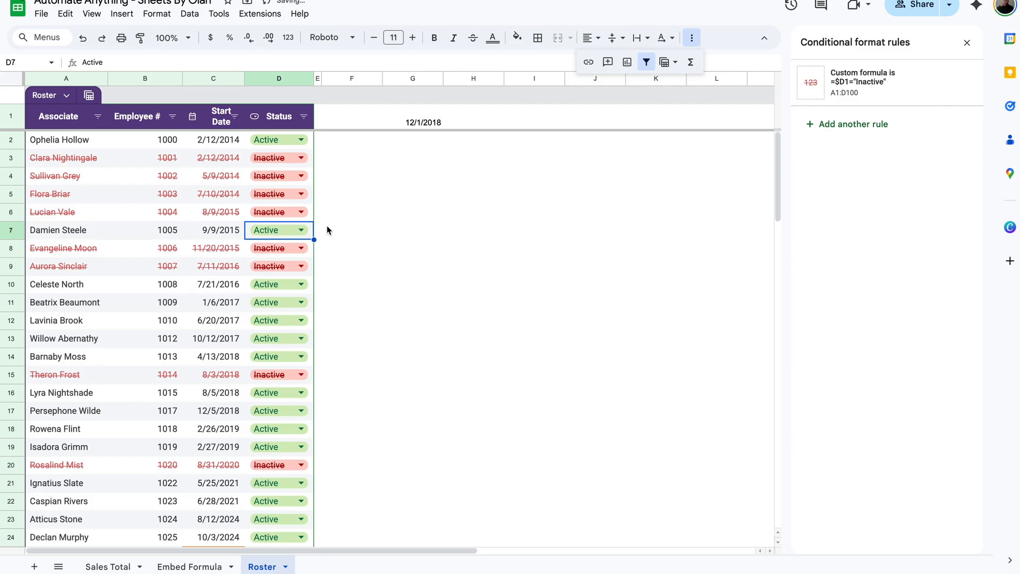